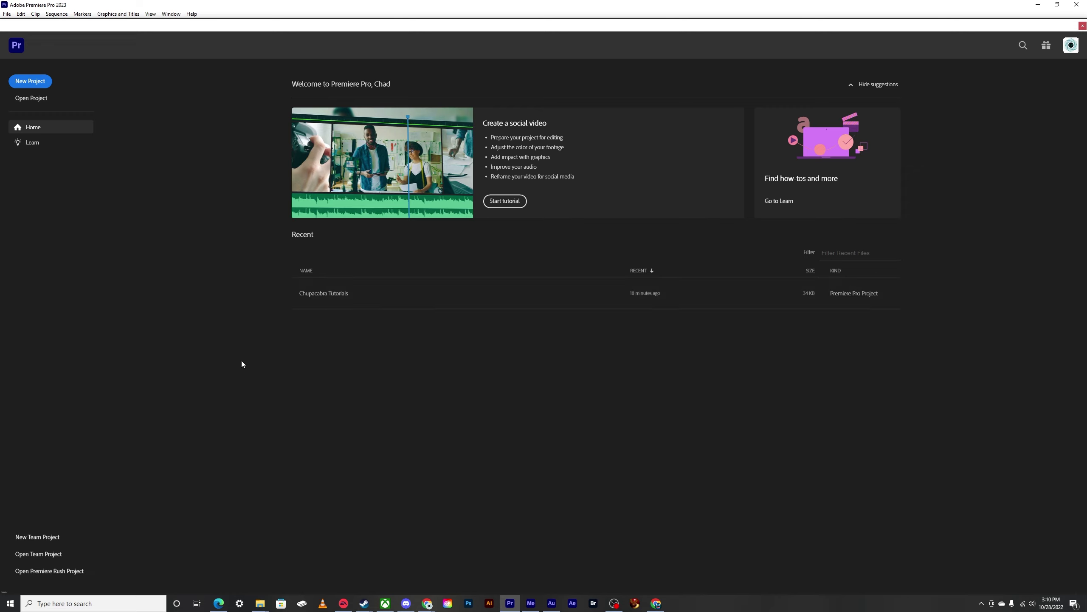
Step: Start a new project and name it "Chupacabra Test Project"
click(42, 84)
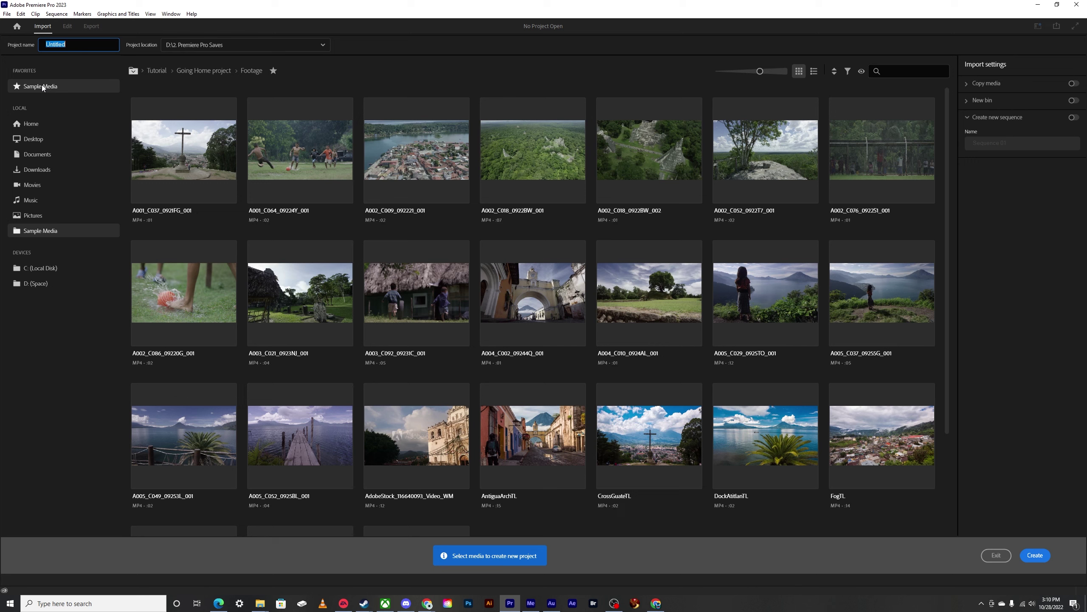
click(70, 43)
double_click(69, 43)
key(BackSpace)
text(Chupacabra Test Project)
click(200, 63)
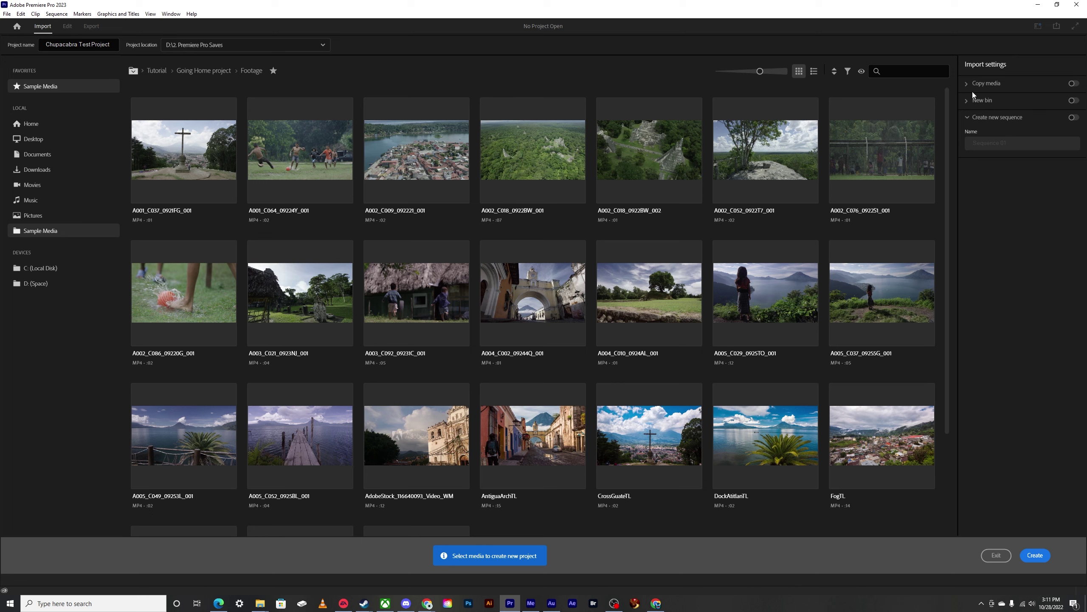
Step: Review the copy media, new bin and new sequence import settings, and create the project without selecting any media
click(987, 90)
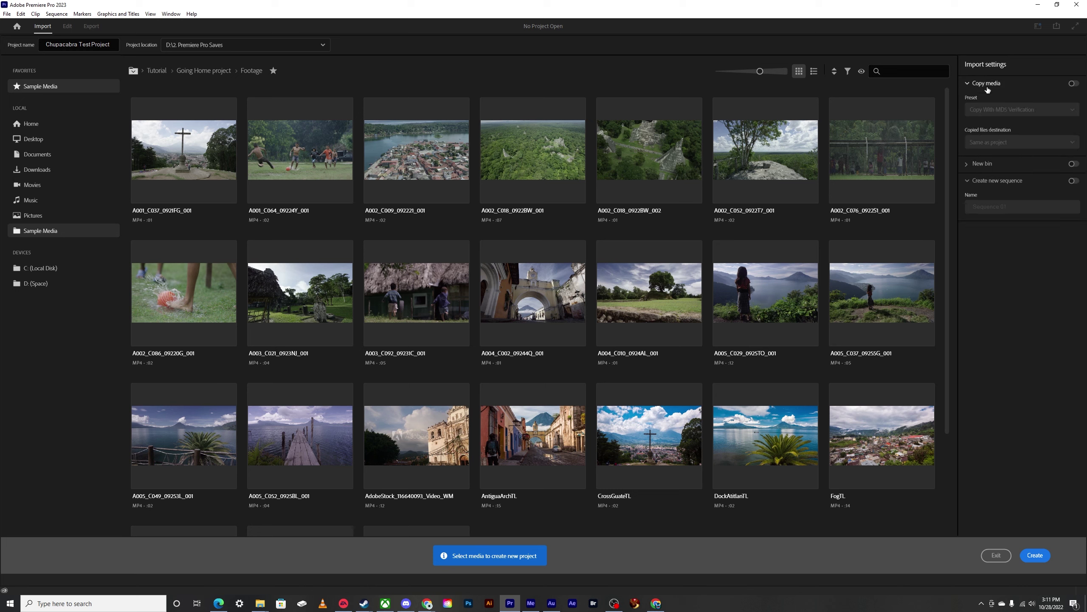
click(988, 86)
click(984, 101)
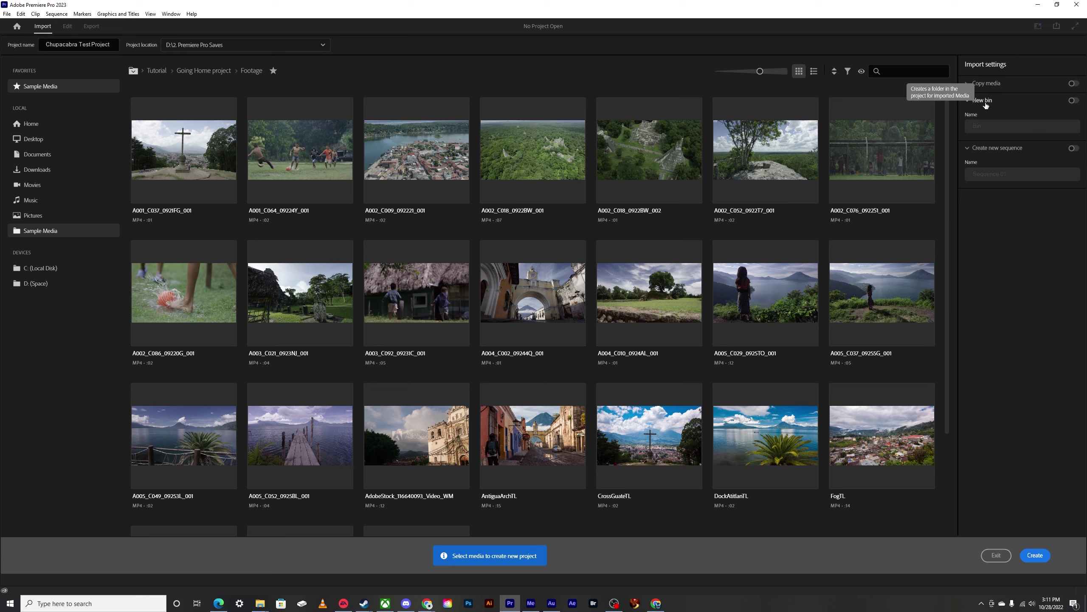
click(985, 102)
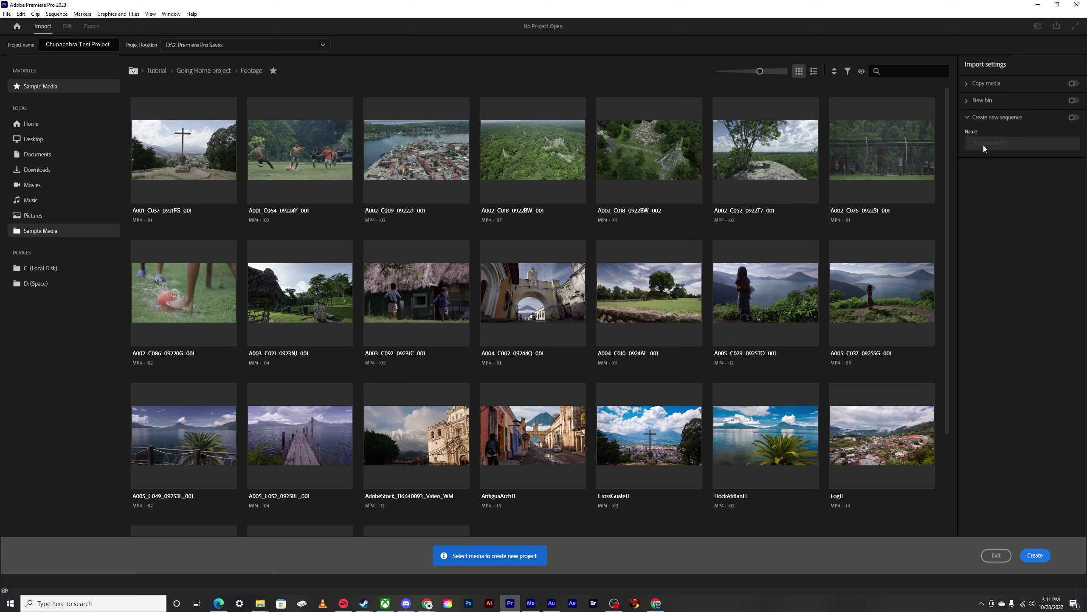
click(984, 118)
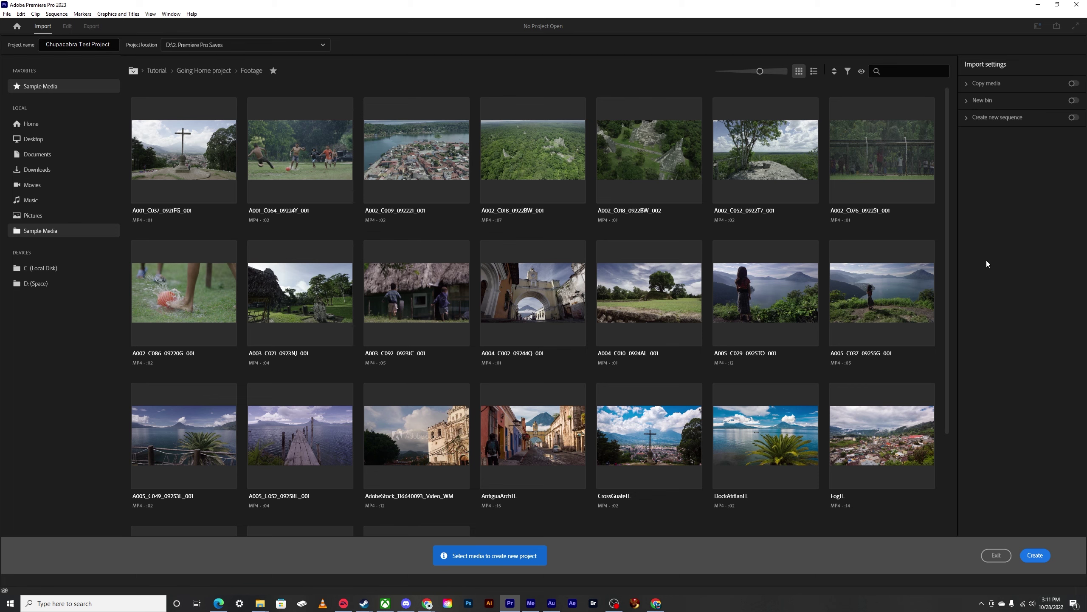
click(1036, 555)
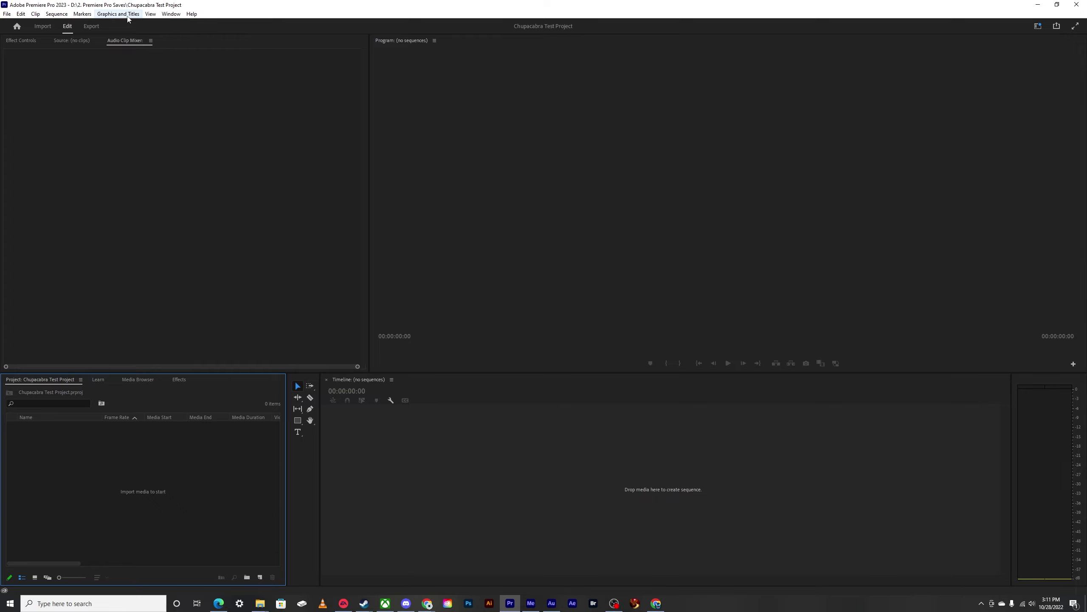
Step: Switch the editing layout to the Learning workspace
click(171, 13)
mouse_move(222, 23)
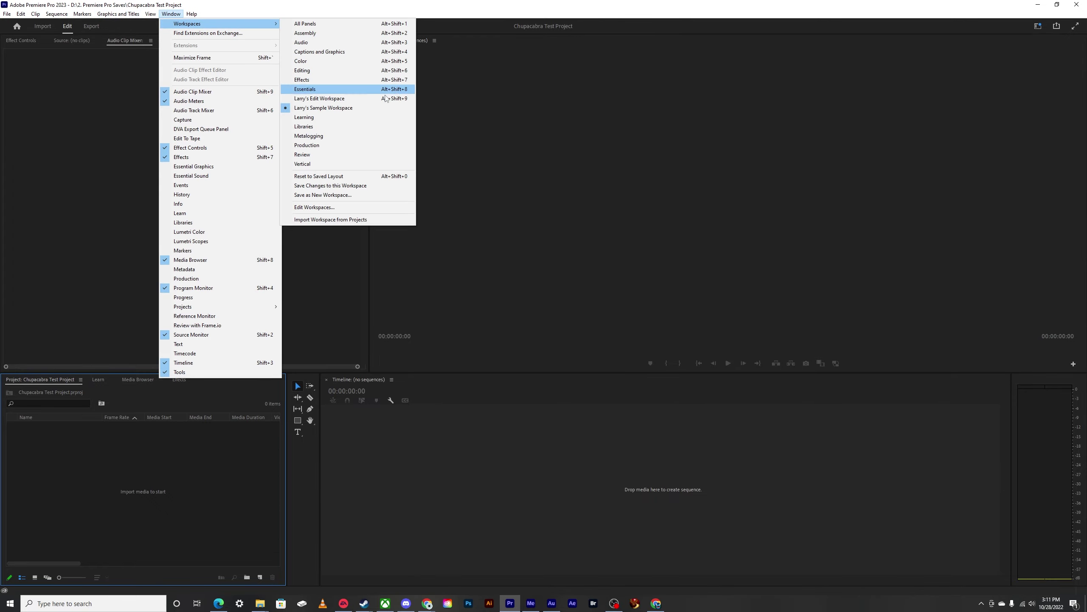
click(374, 117)
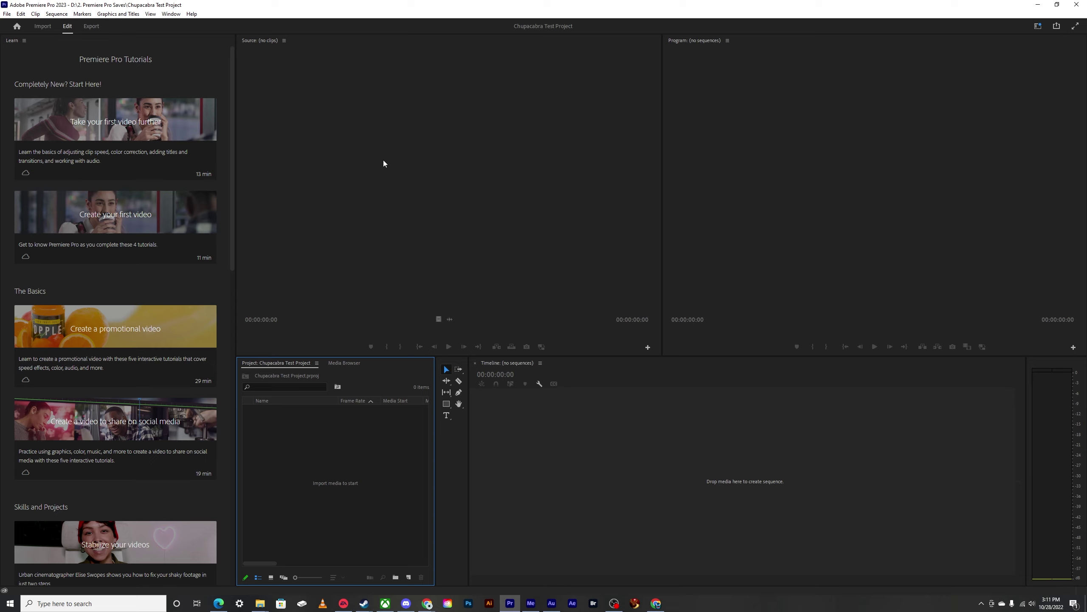
Step: Look through the Premiere Pro tutorials in the Learn panel and close that panel
click(209, 59)
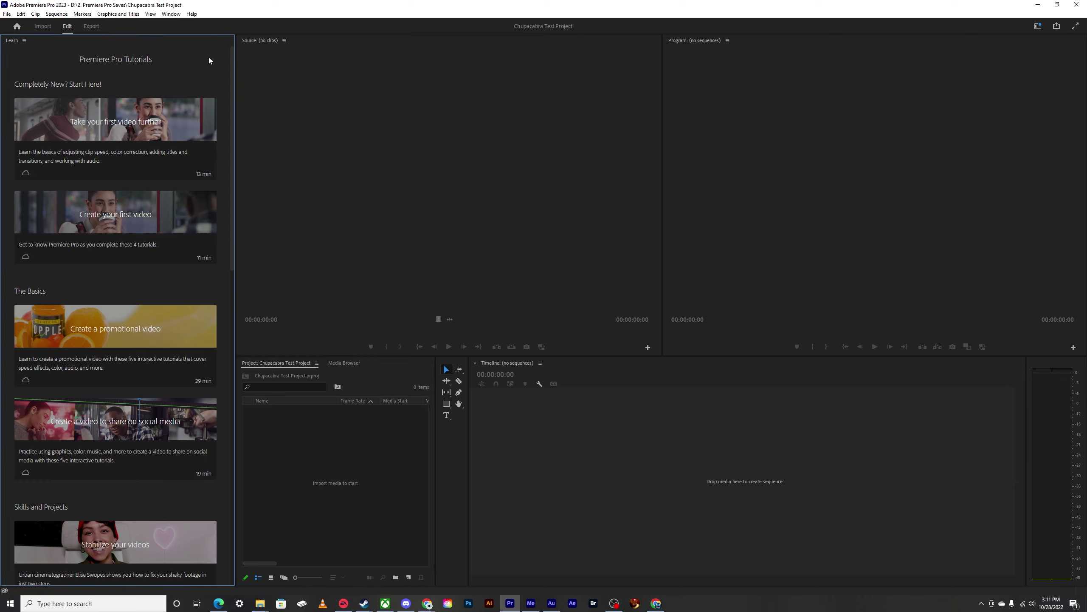
mouse_move(119, 133)
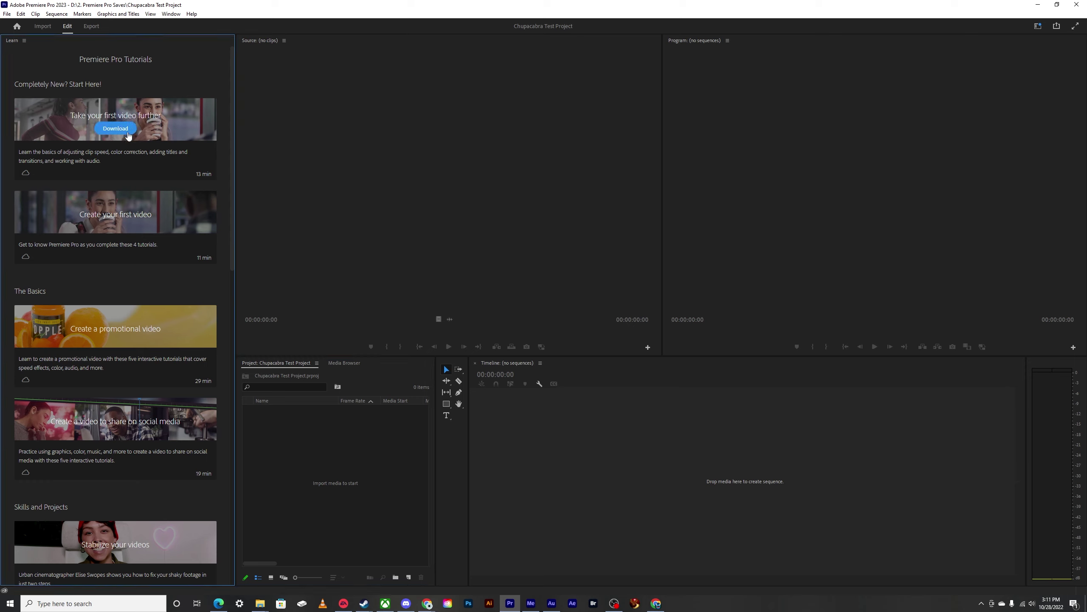
drag(231, 114, 220, 305)
scroll(219, 304, down, 5)
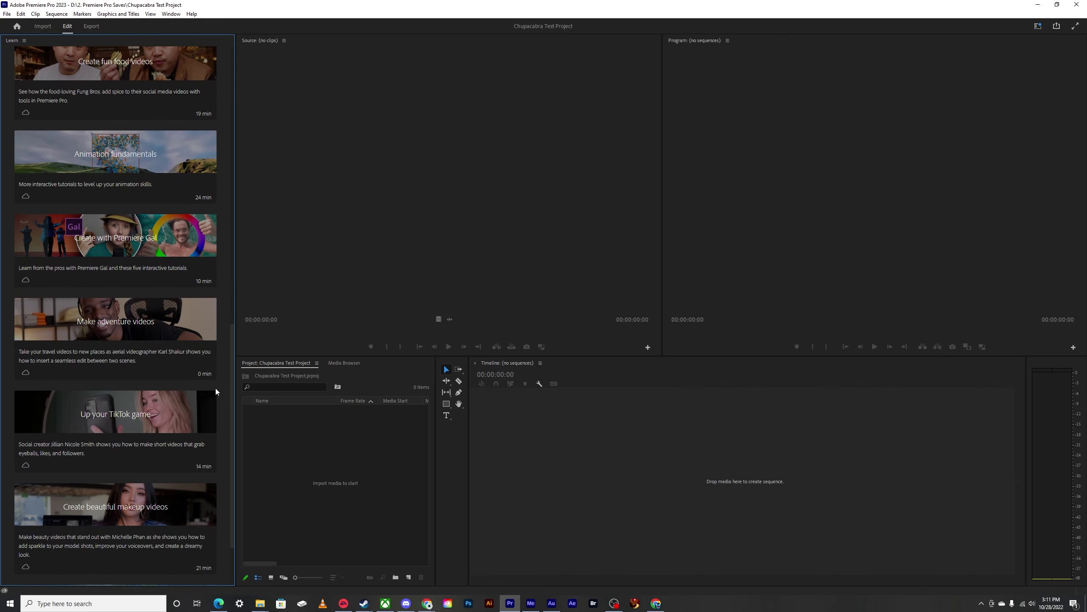
scroll(216, 388, down, 2)
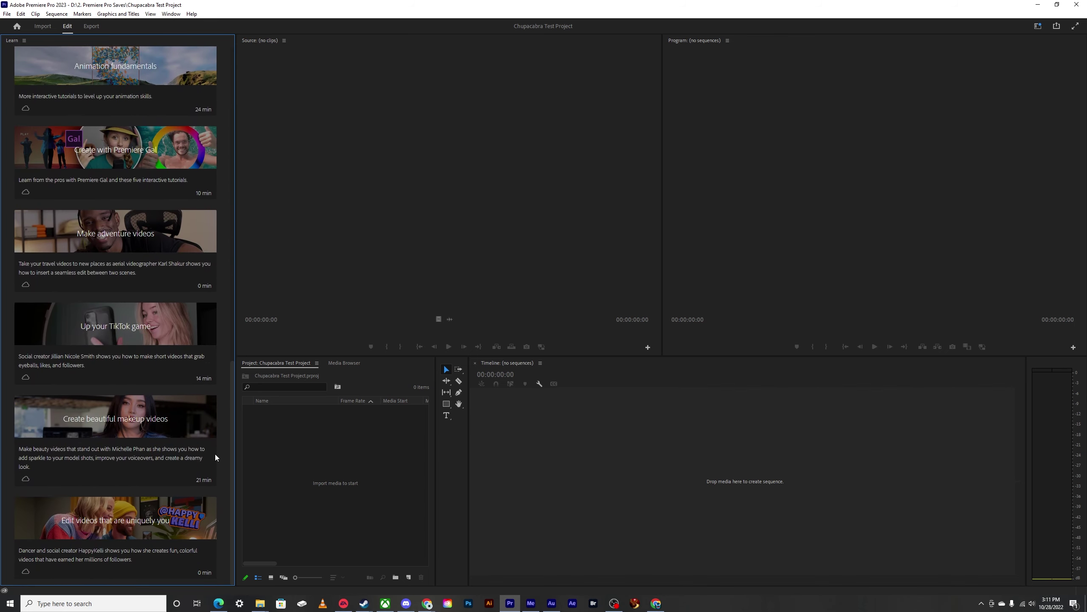
drag(214, 454, 227, 104)
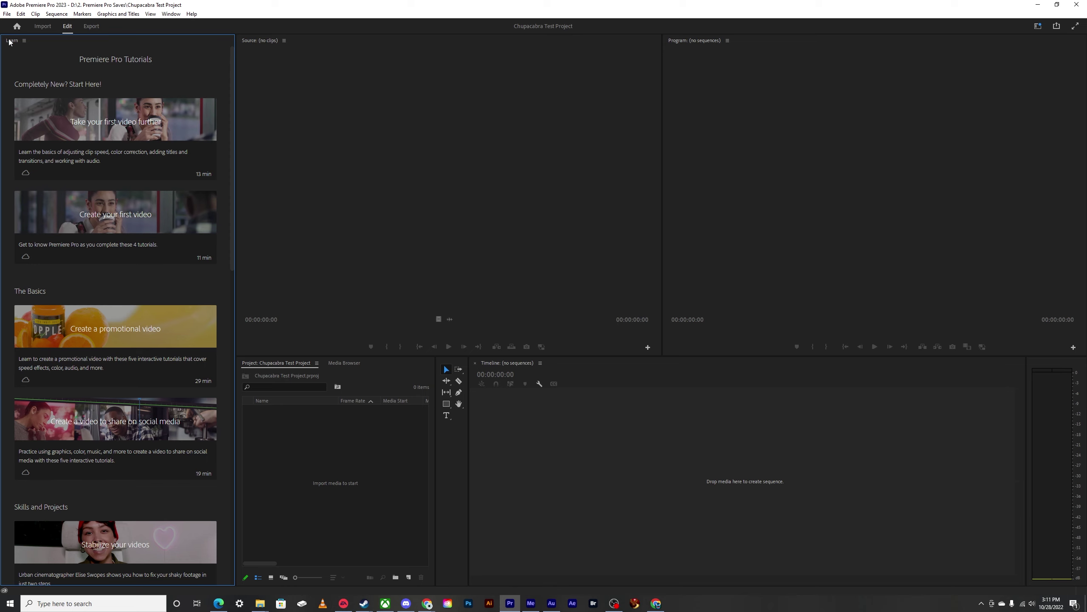
click(23, 41)
click(35, 42)
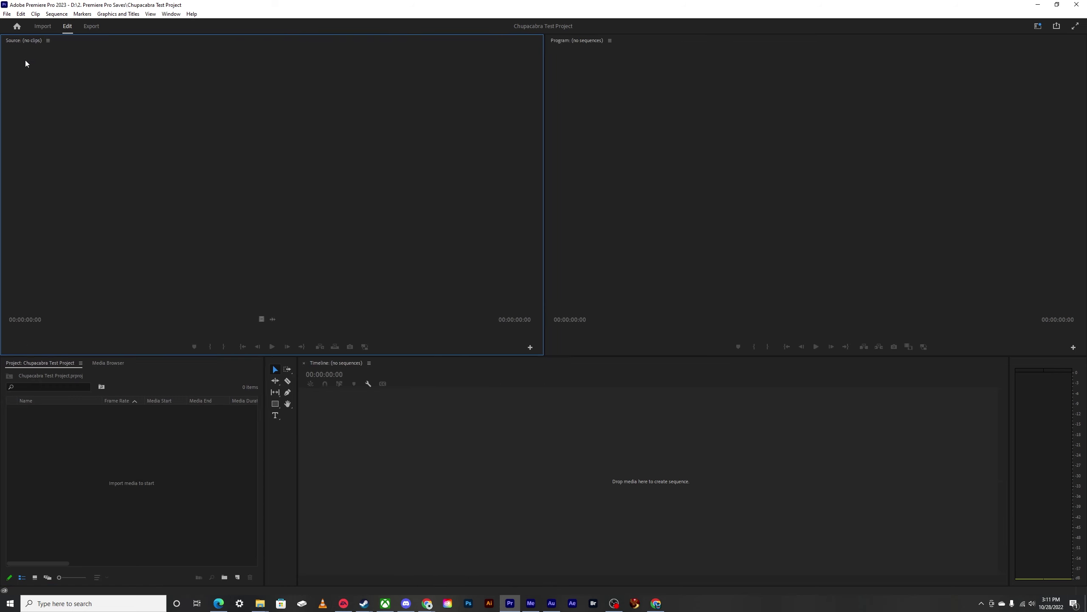
Step: Dock the Project panel in its own area beside the Source monitor, above the Media Browser
drag(33, 364, 16, 155)
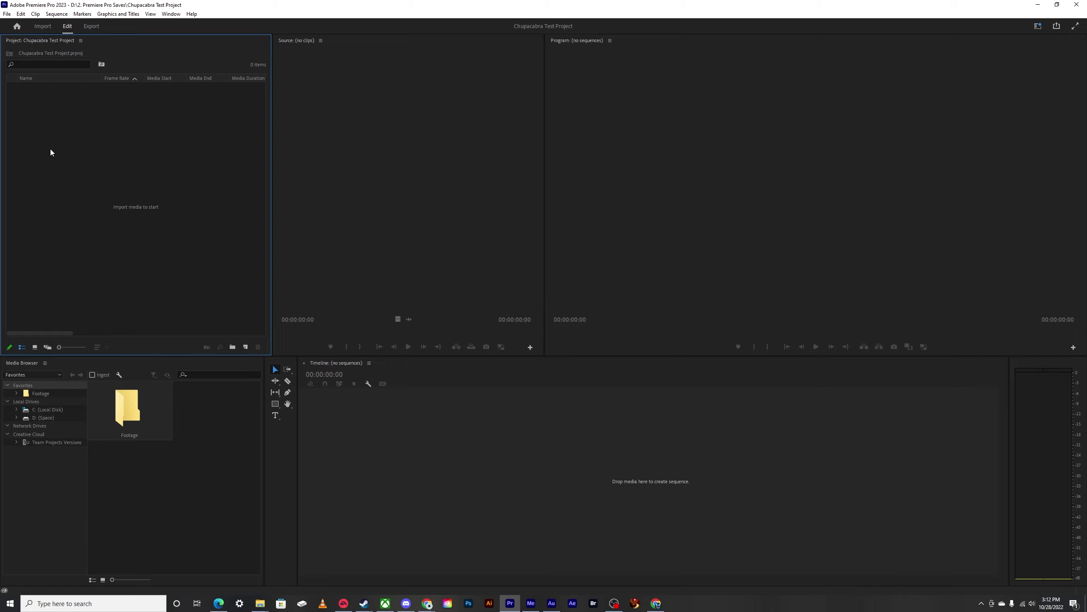
click(206, 463)
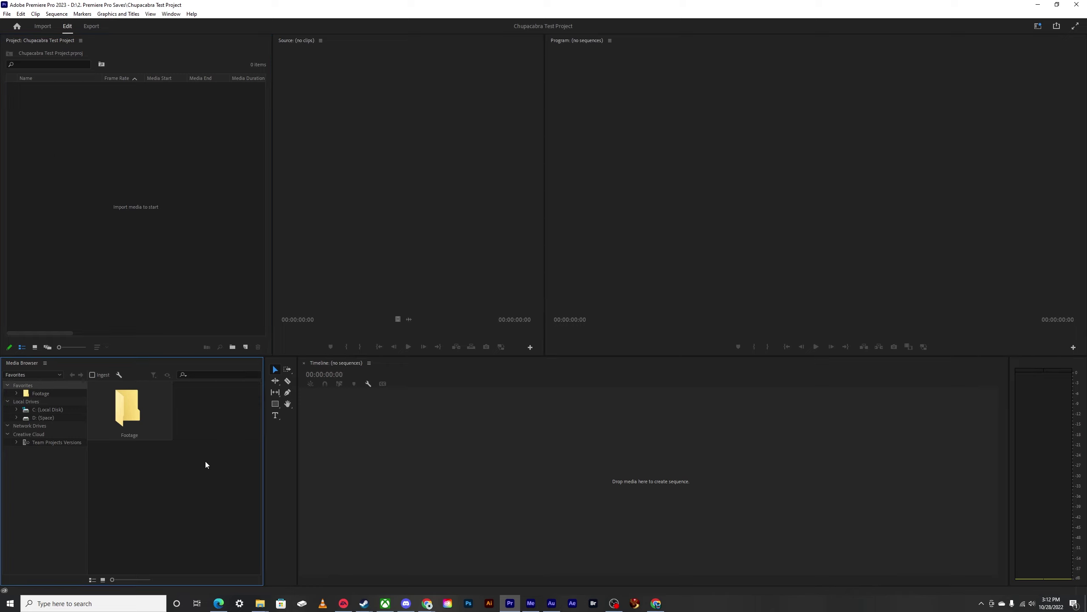
click(202, 209)
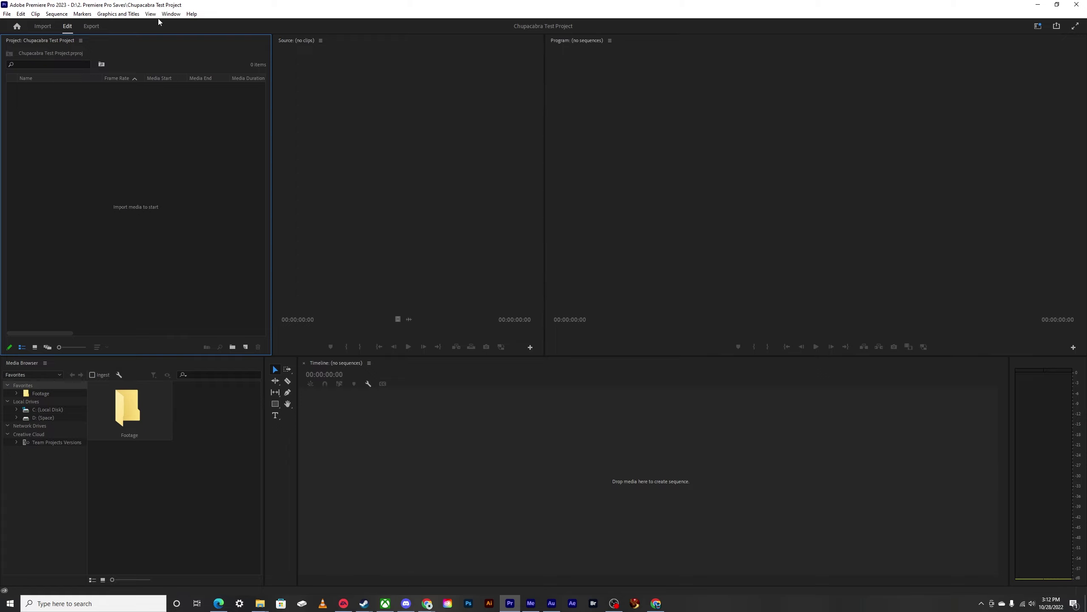
Step: Add the Effects panel to the workspace, grouped with the Media Browser
click(171, 14)
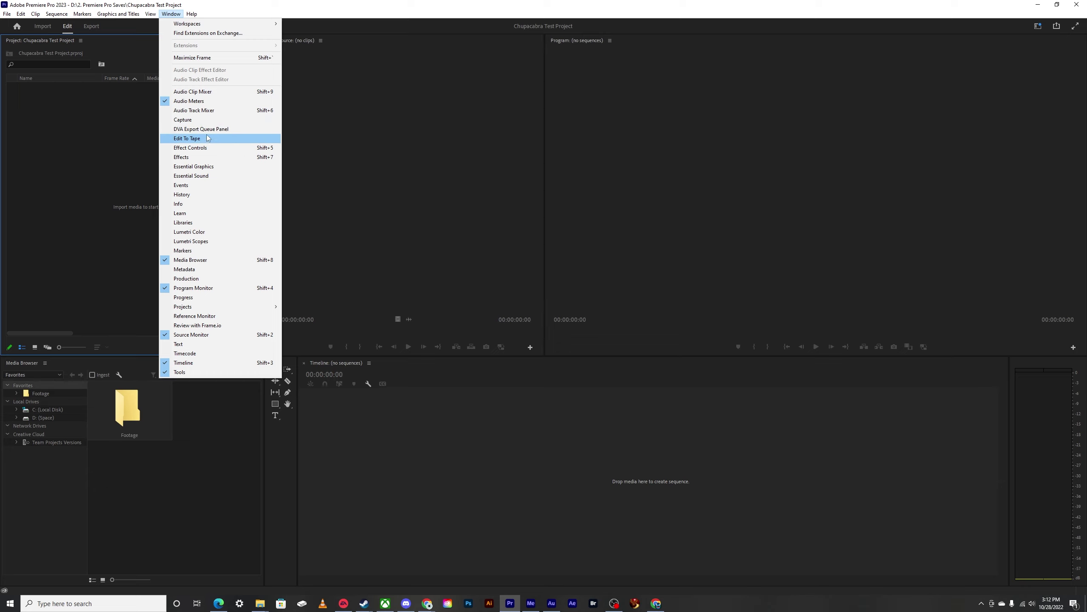
click(203, 163)
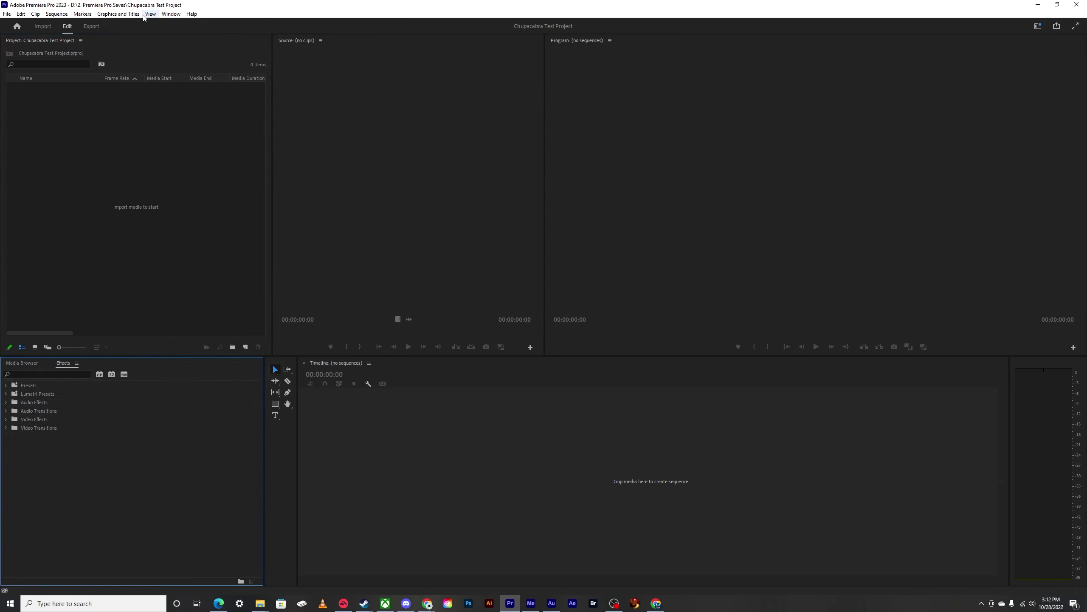
click(170, 14)
click(97, 300)
click(105, 472)
Step: Add the Effect Controls panel next to the Source monitor and bring the Source monitor back to the front
click(170, 14)
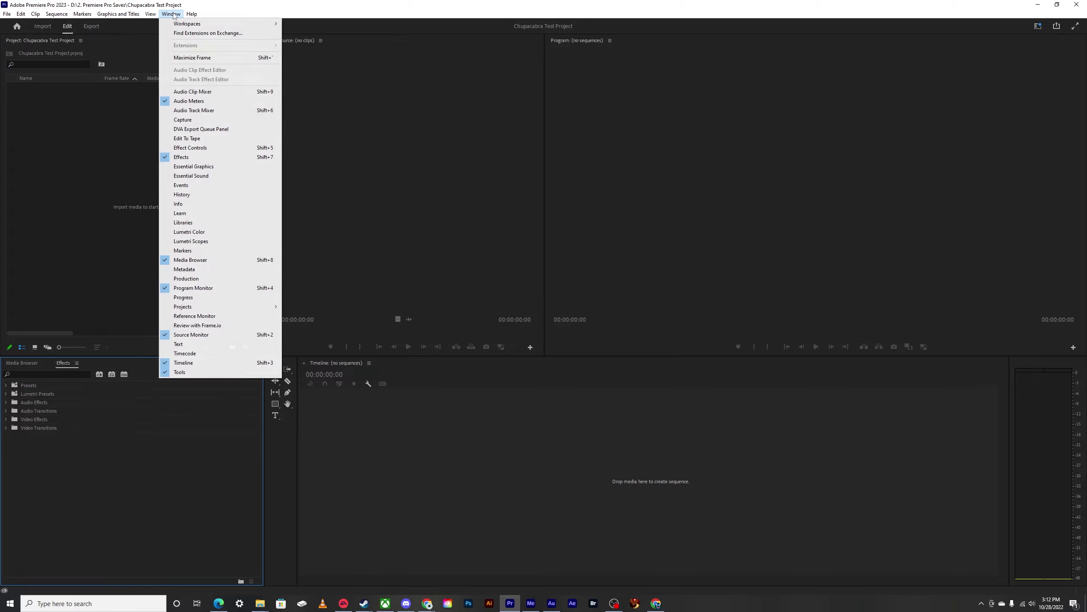
click(189, 148)
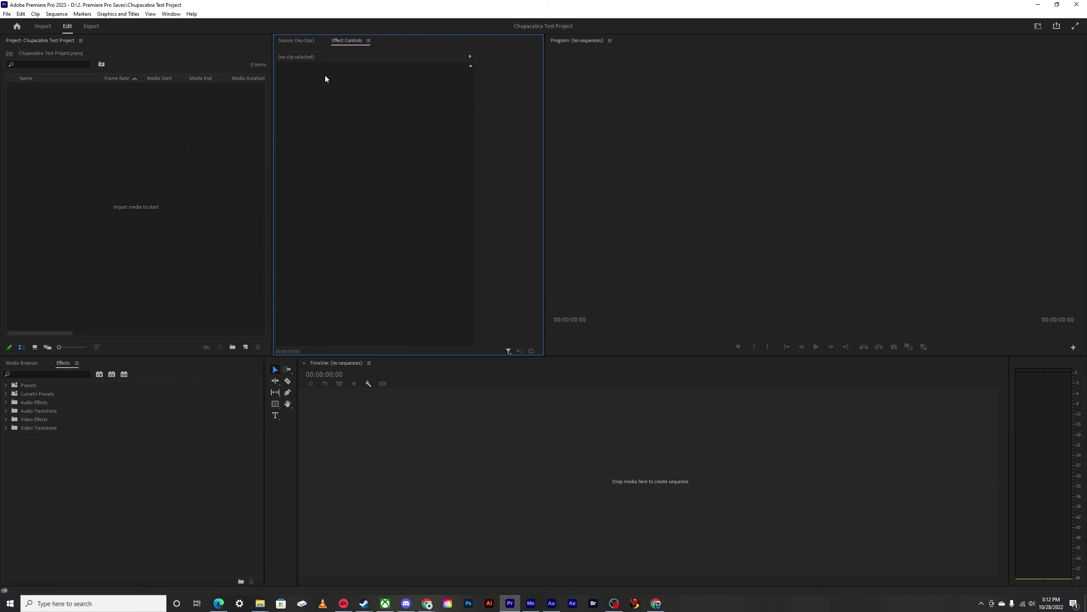
click(305, 41)
click(345, 41)
click(286, 45)
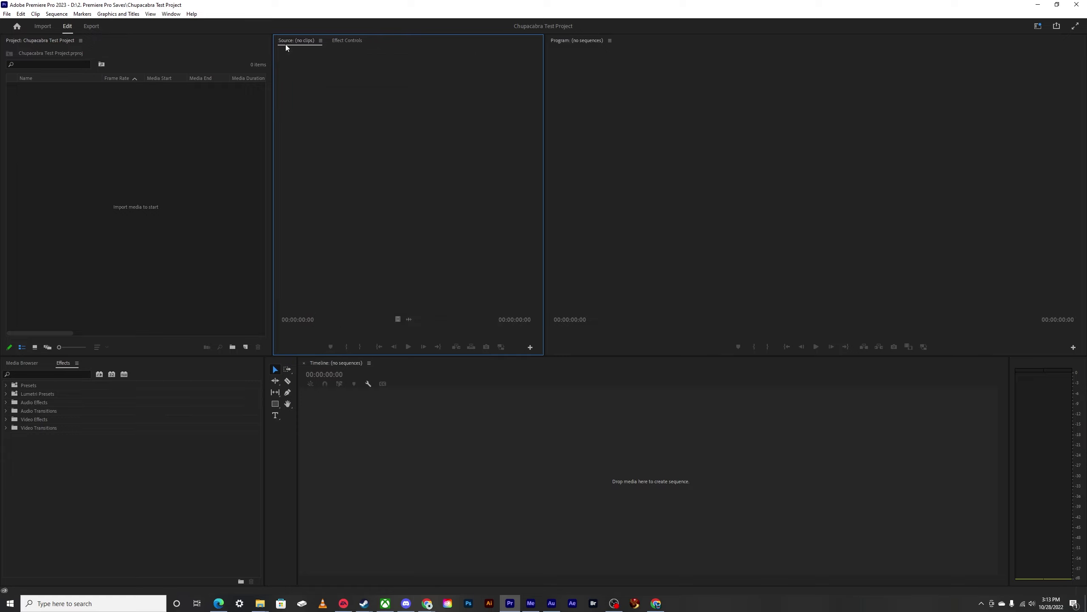
click(173, 15)
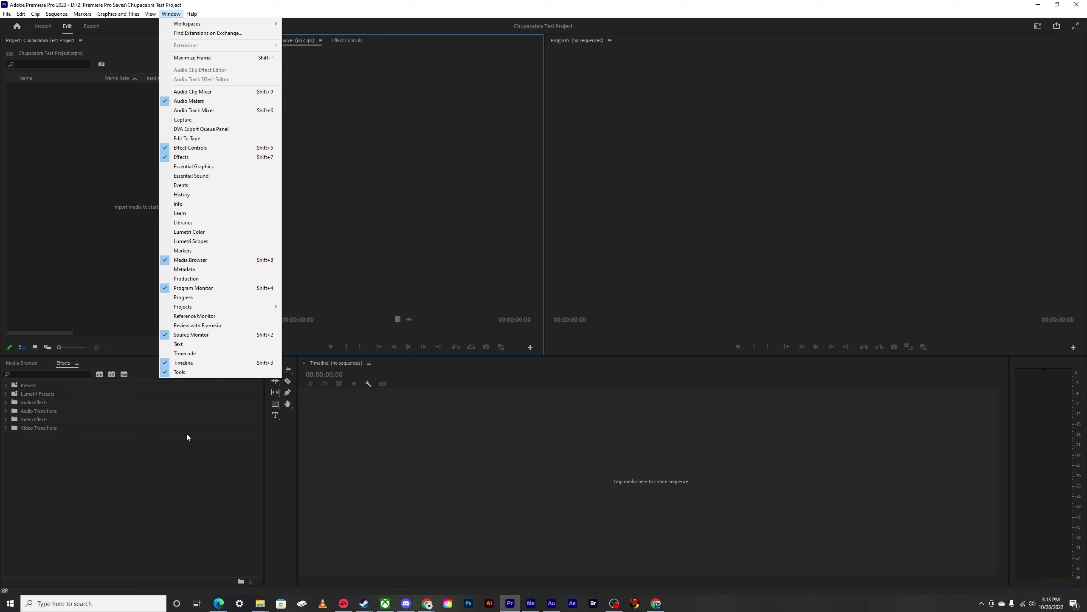
click(106, 240)
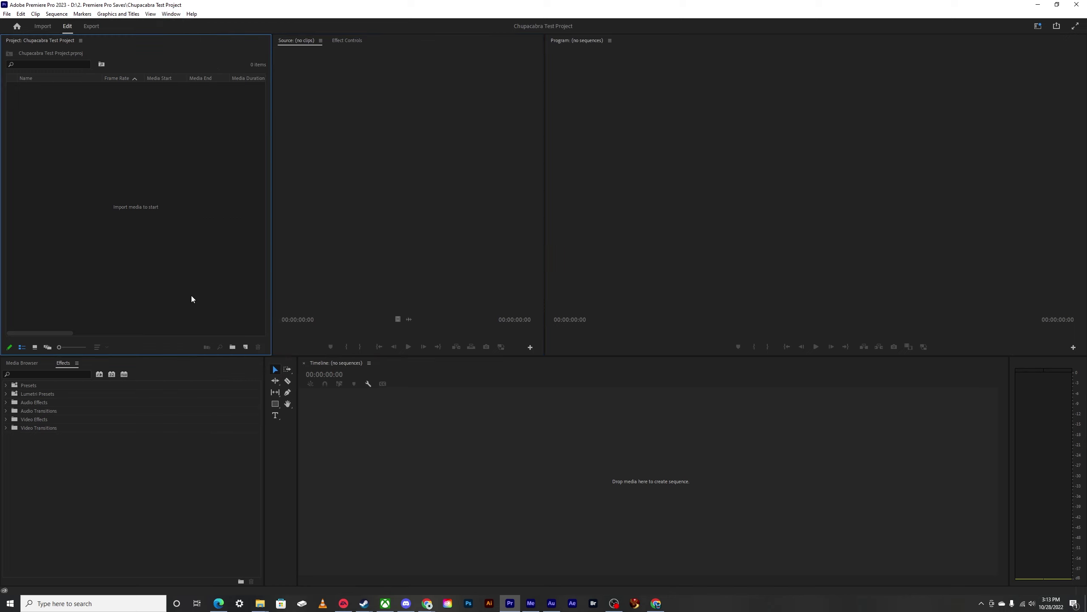
Step: Create two bins in the project named "Footage" and "Brand Components"
click(232, 346)
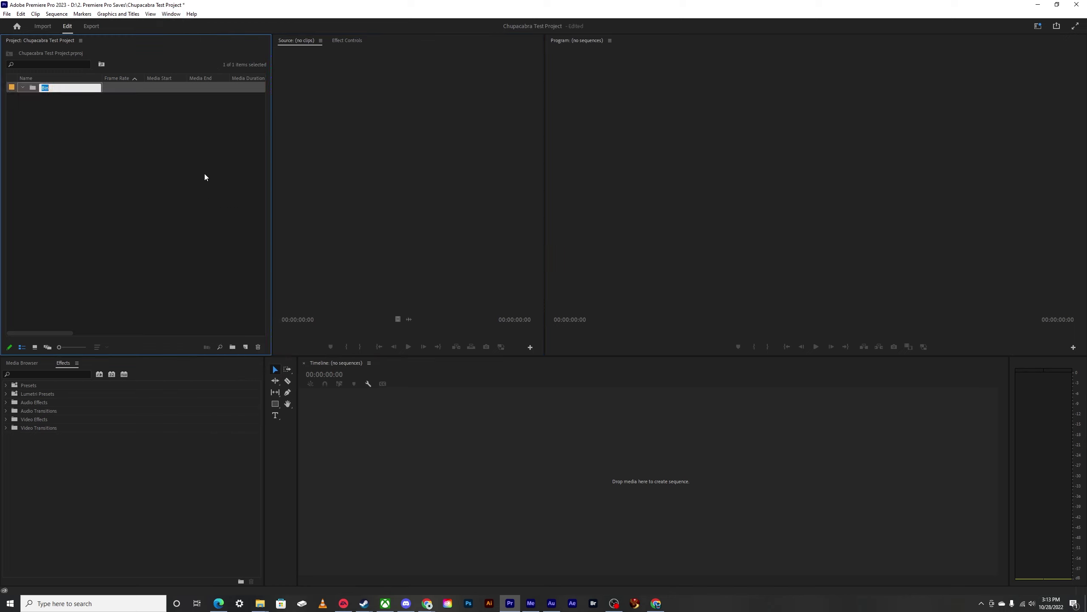
text(Footage)
key(Return)
click(233, 346)
text(Brand Components)
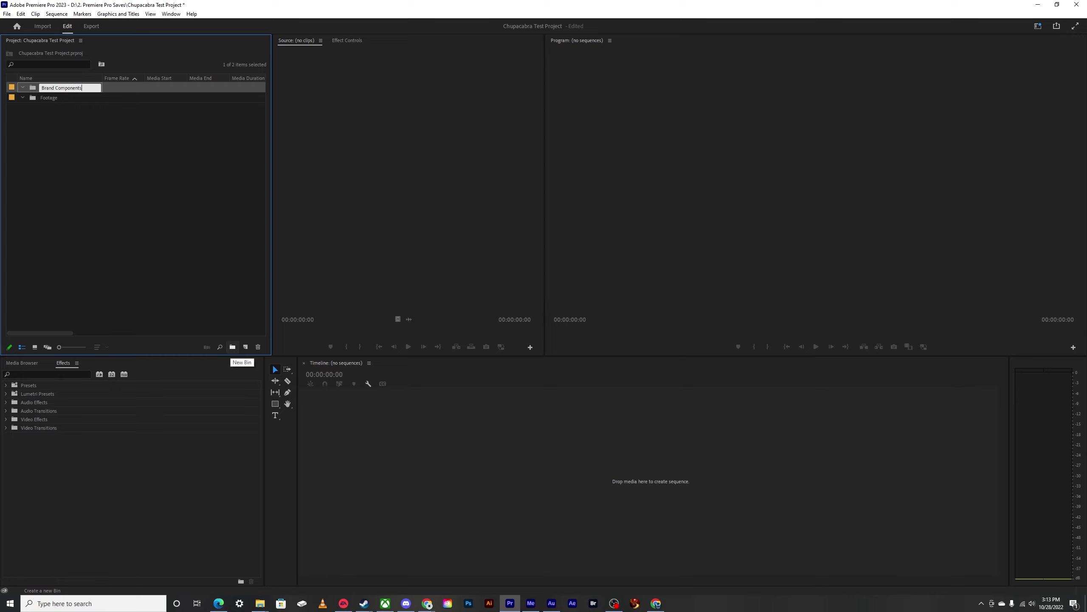
key(Return)
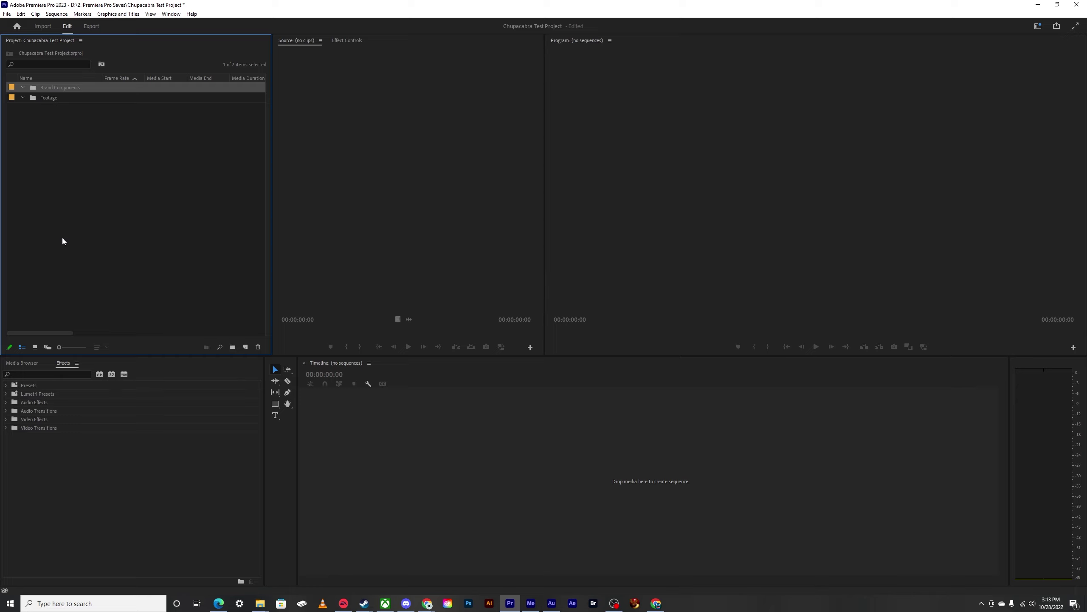
click(63, 241)
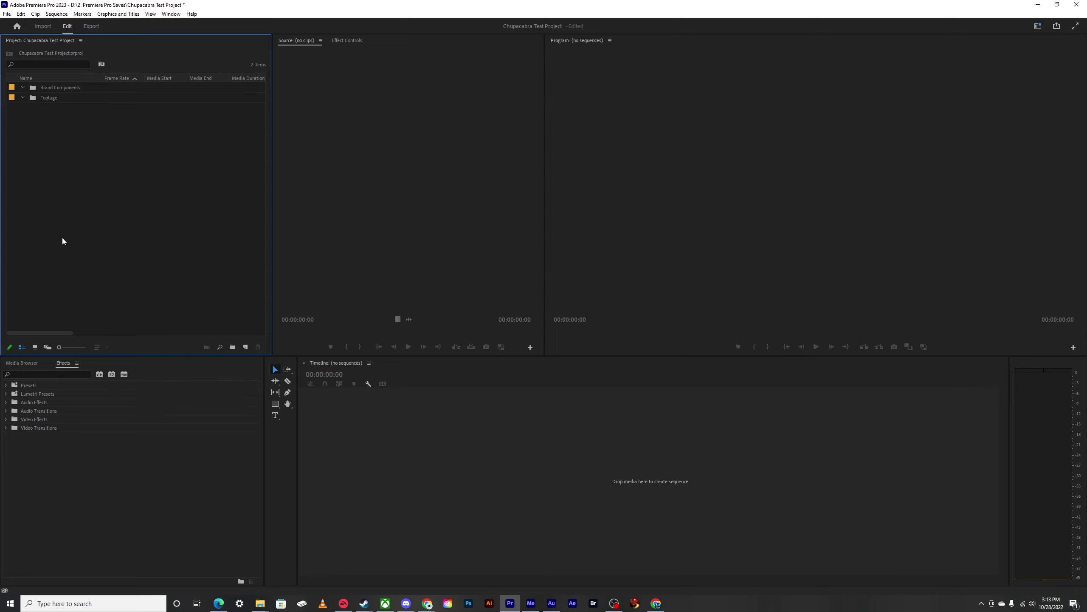
Step: Import Intro General Purpose 2k, Intro General Purpose 4k and Intro-General-Mrk 01 Extended from the Intro Videos folder into the Brand Components bin
click(57, 91)
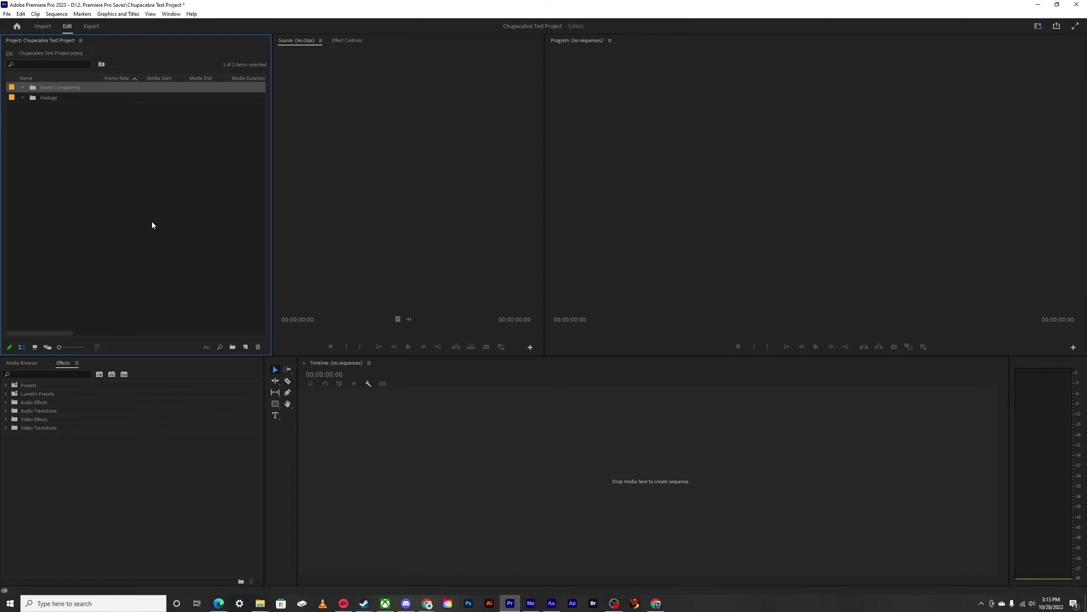
double_click(152, 223)
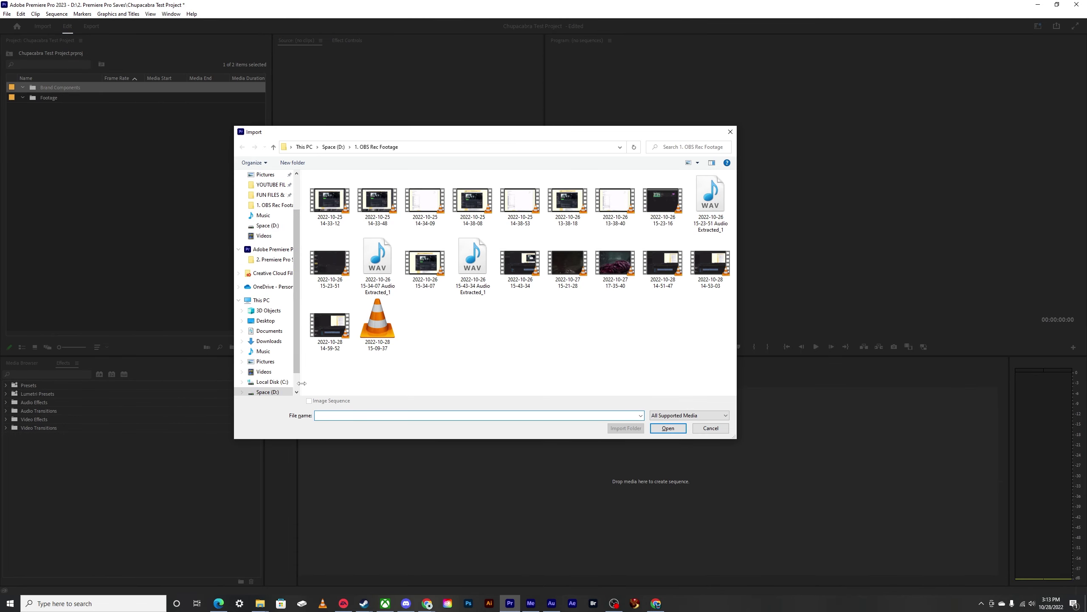
drag(303, 386, 327, 383)
scroll(278, 372, up, 2)
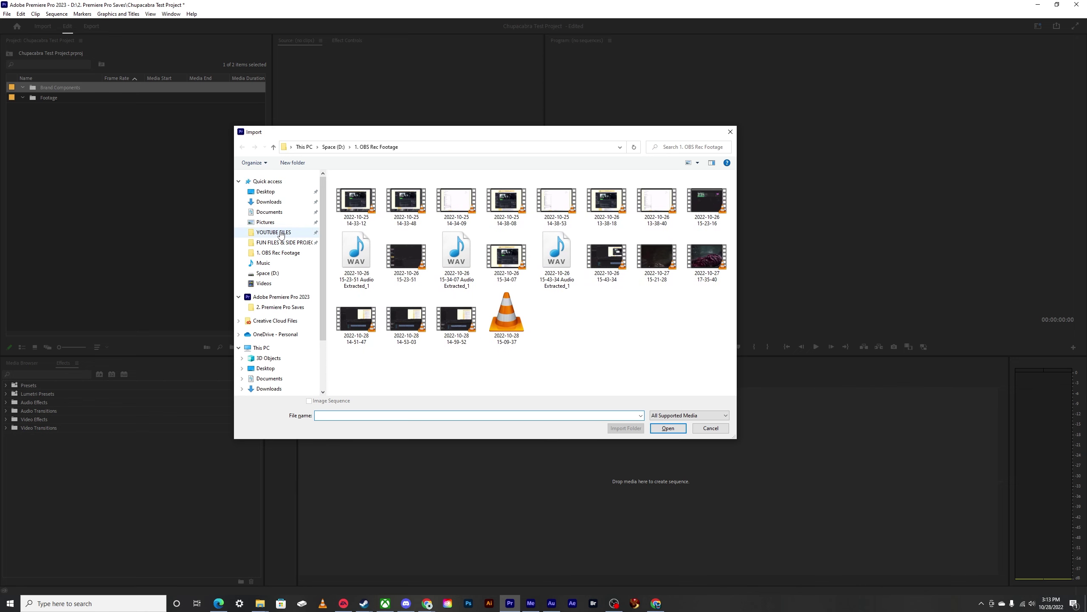
click(281, 233)
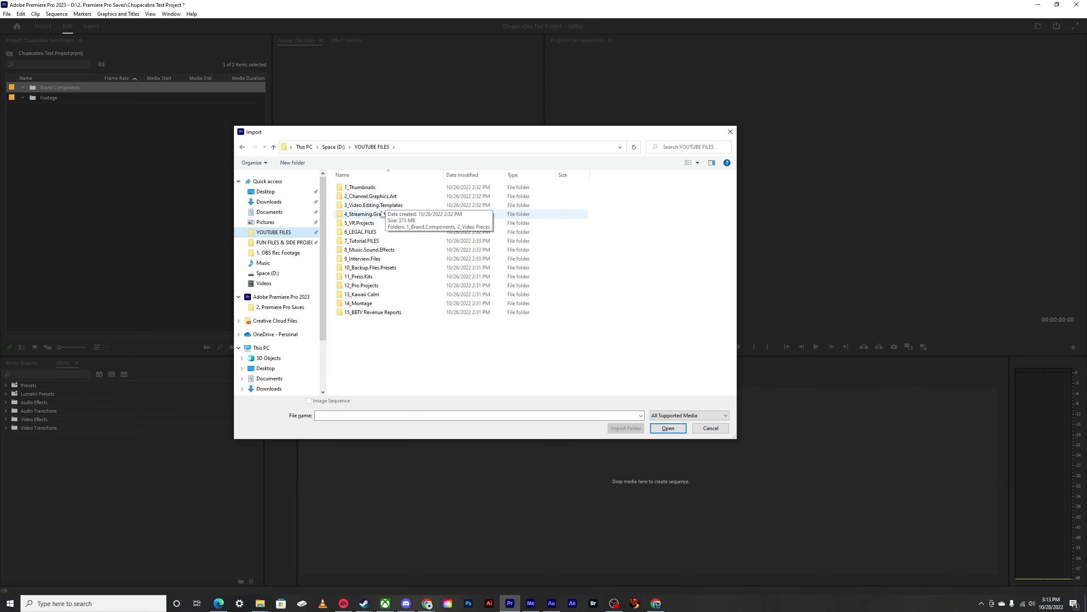
double_click(370, 205)
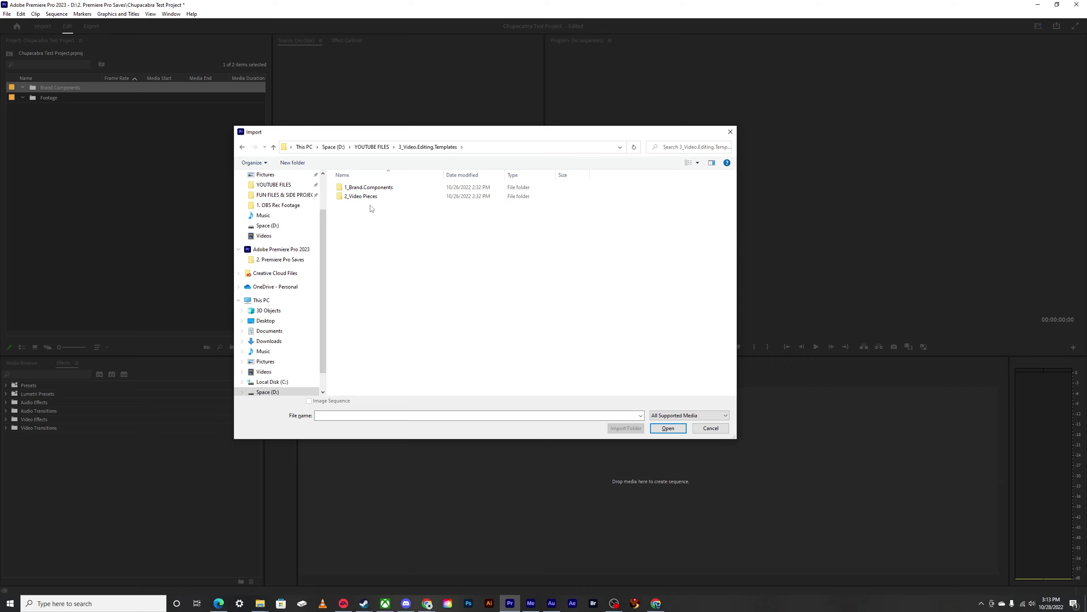
double_click(363, 189)
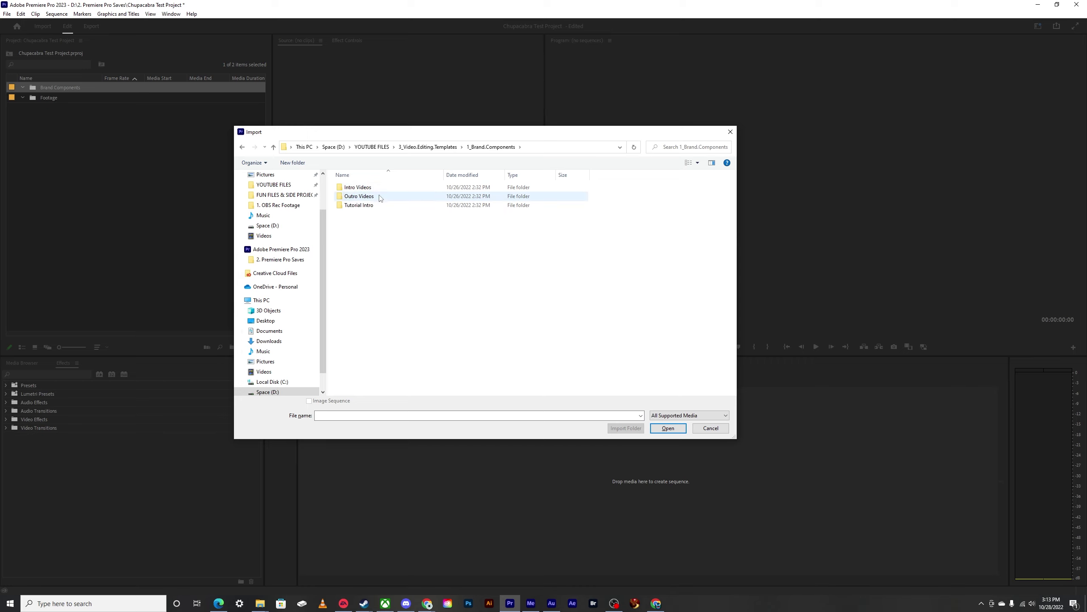
double_click(361, 189)
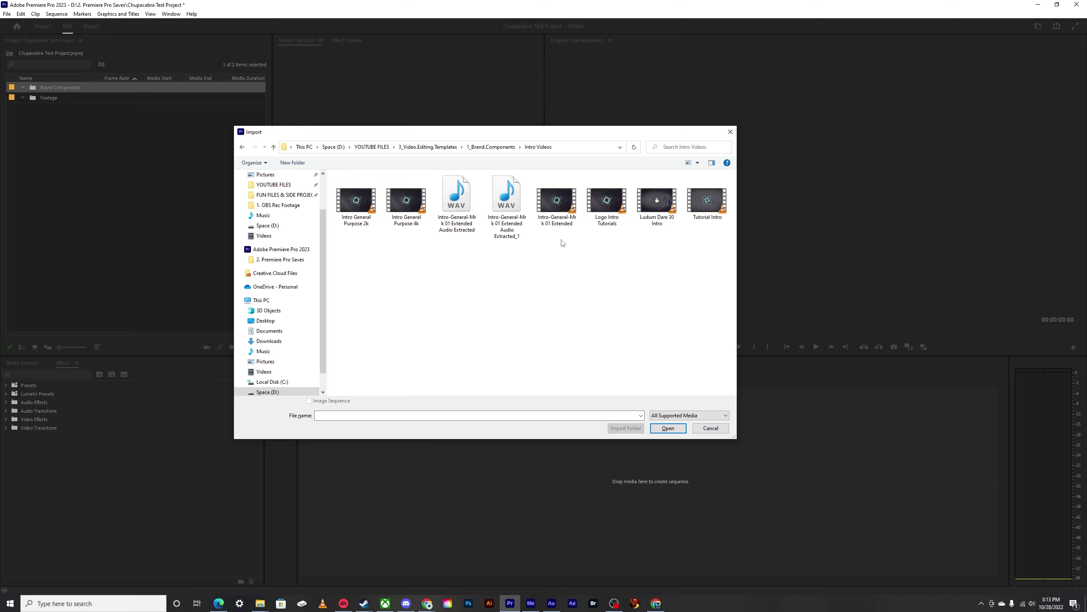
click(554, 225)
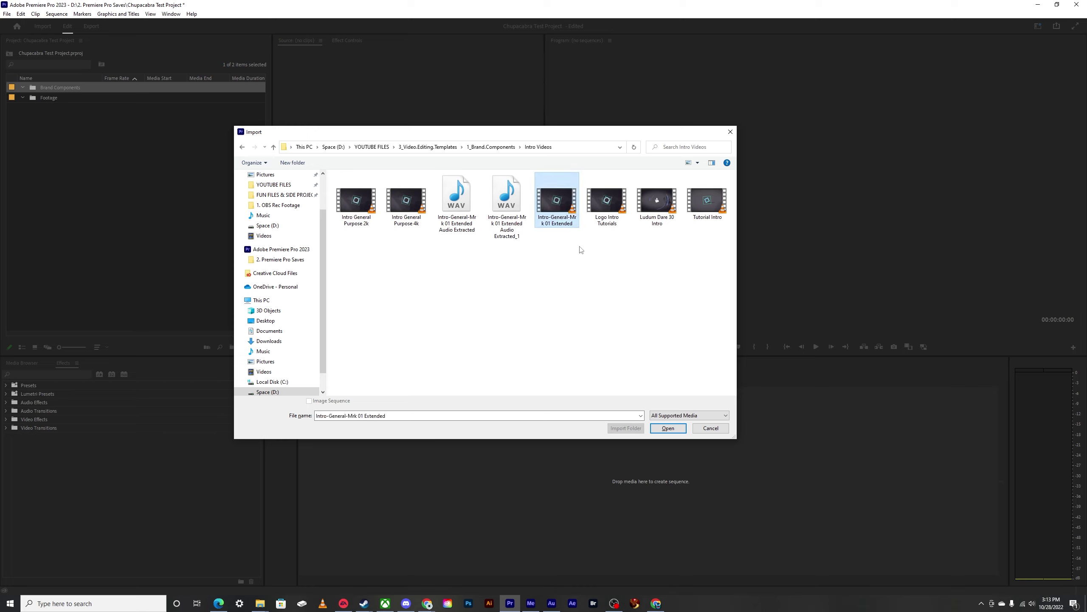
ctrl+click(356, 201)
ctrl+click(406, 201)
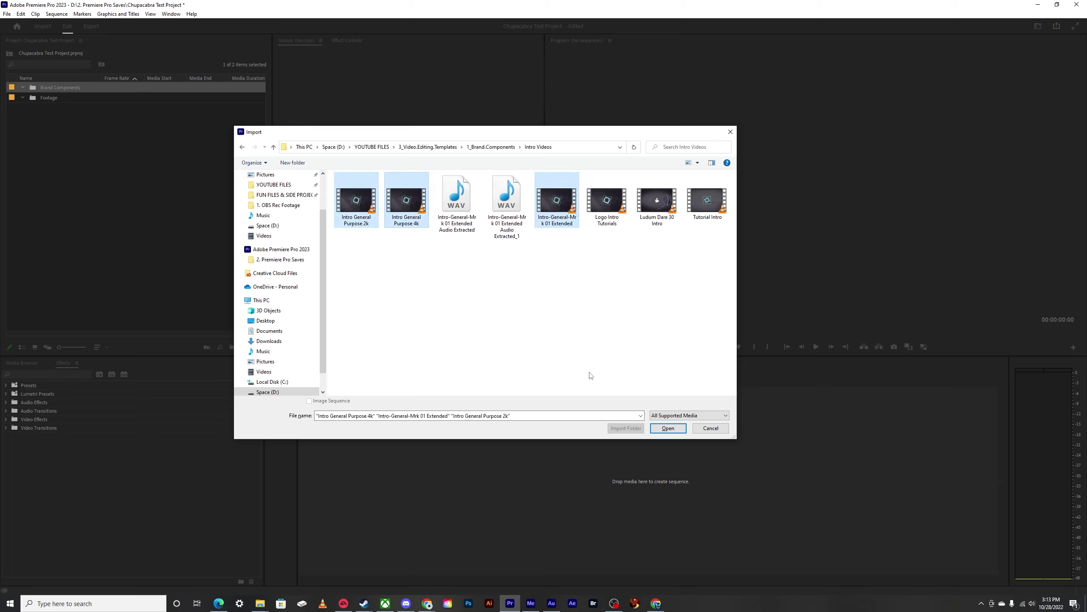
click(664, 428)
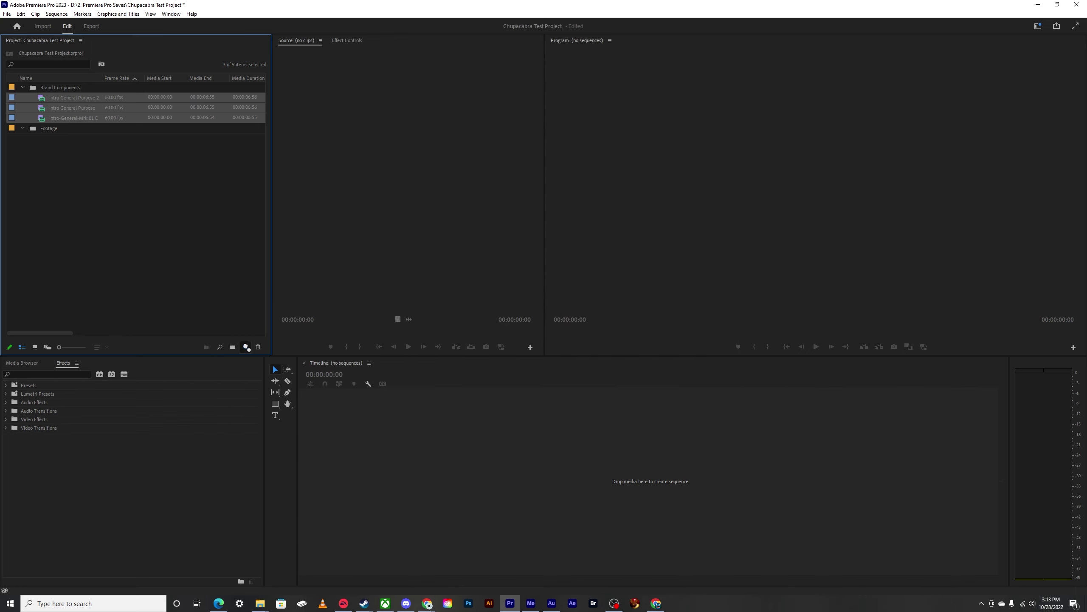
Step: Group the three imported intro clips in a new "Gaming Intro" bin inside Brand Components and collapse it
click(234, 347)
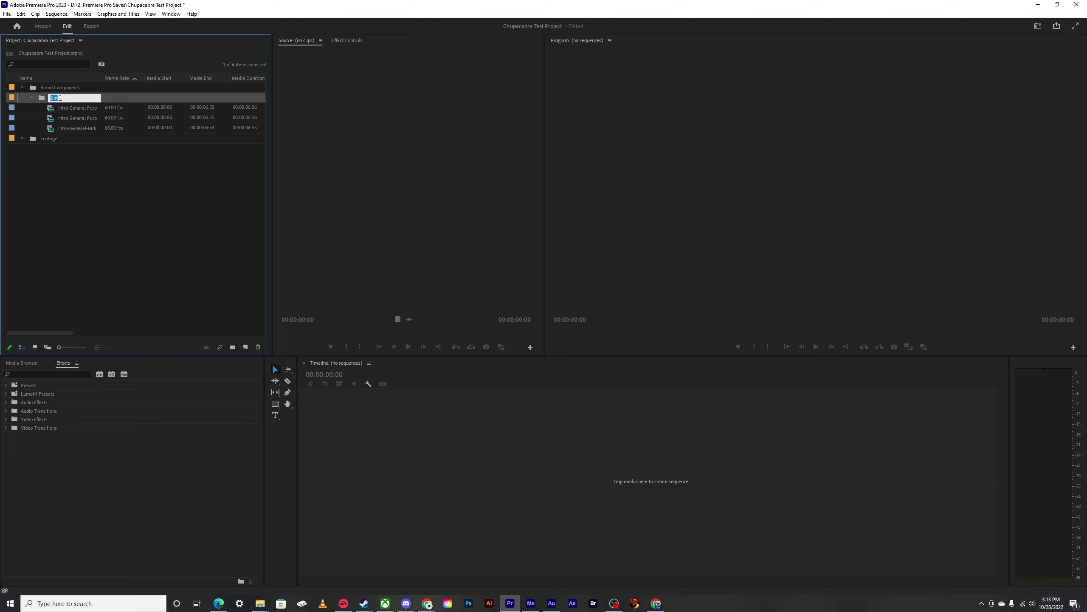
text(Gaming Intro)
click(159, 224)
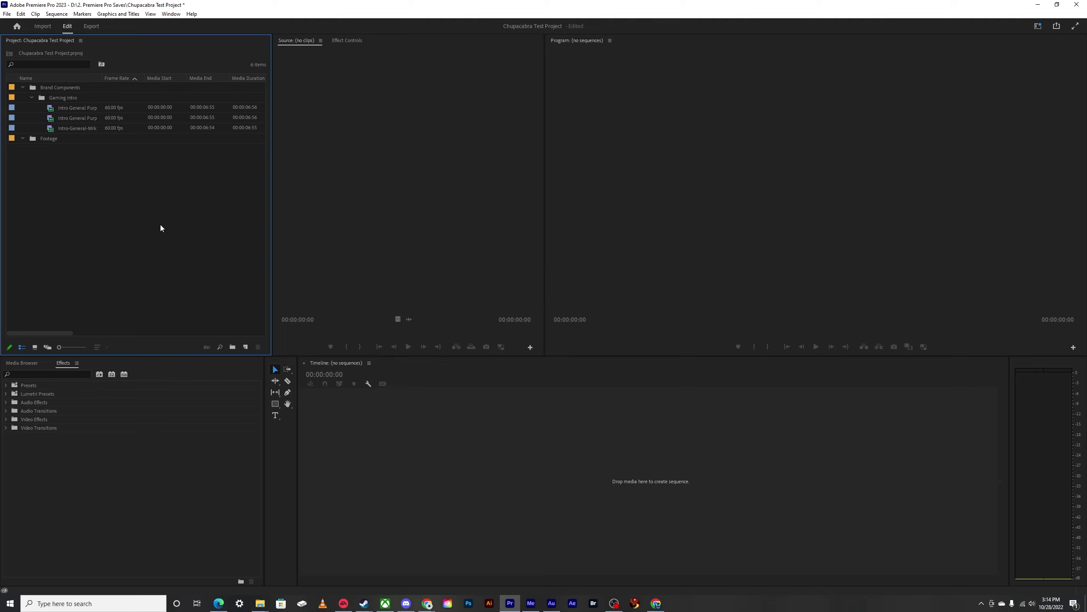
click(45, 88)
click(32, 98)
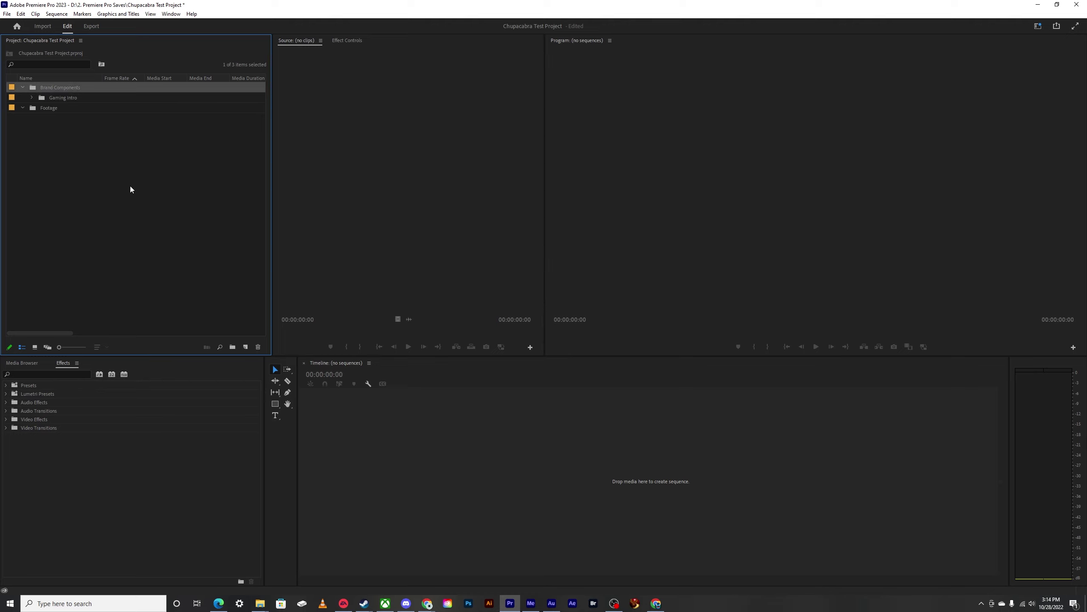
Step: Import the 2k, 4k and 1080 versions of Tutorial Intro 2.0 Finished from the Tutorial Intro folder into Brand Components
double_click(75, 114)
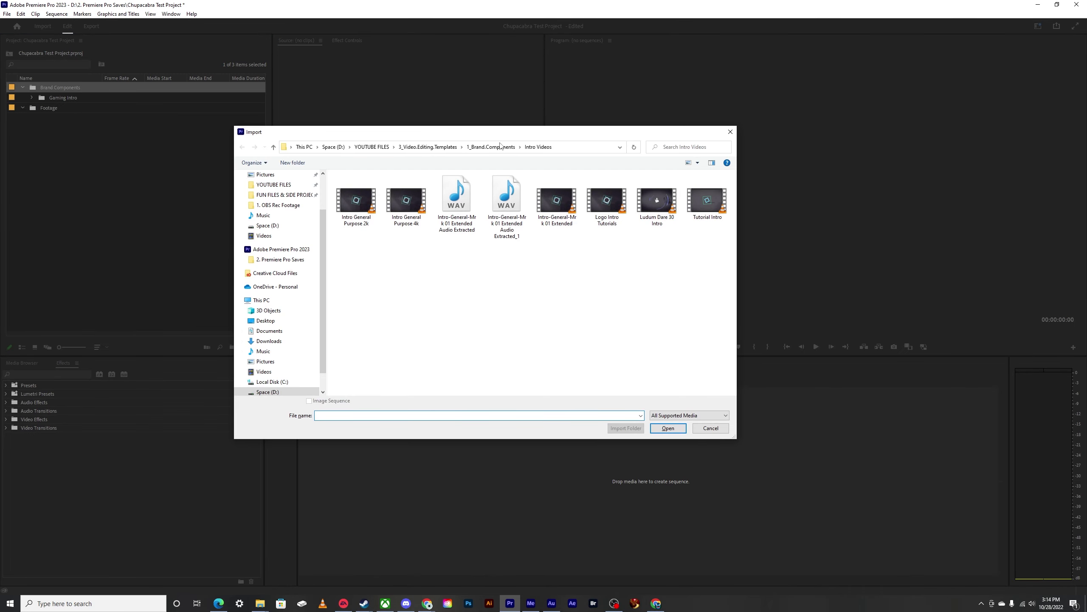
click(500, 147)
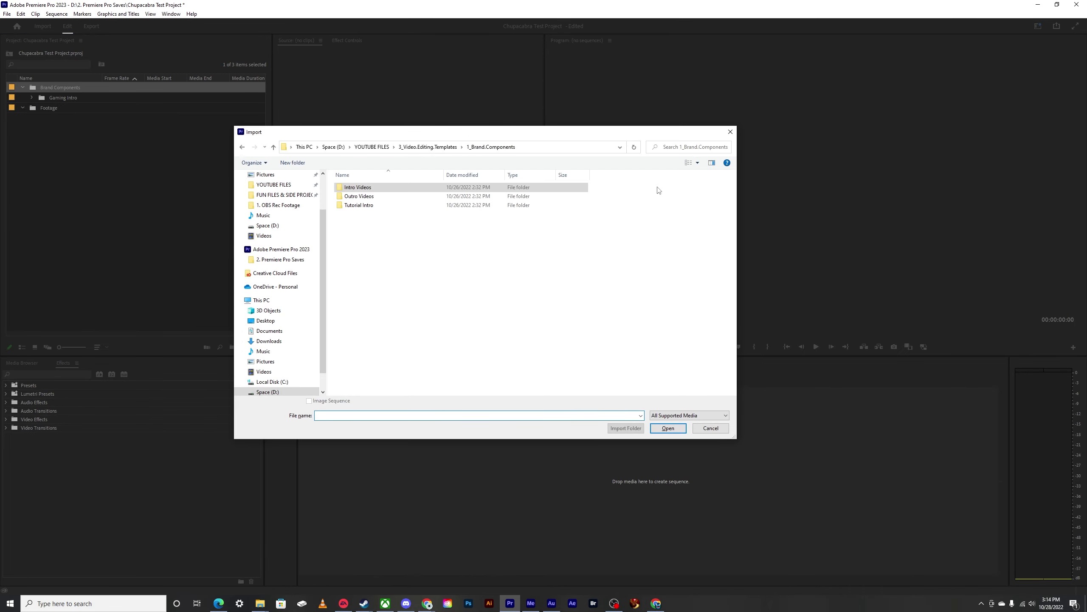
double_click(374, 207)
drag(351, 251, 482, 221)
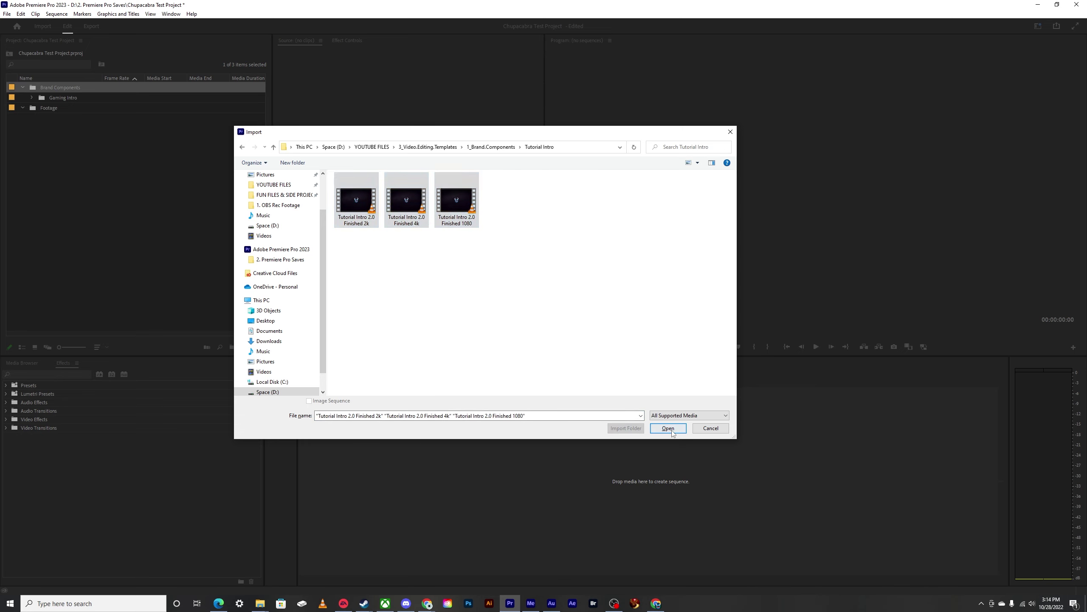
click(669, 429)
Step: Group the three tutorial intro clips in a new "Tutorial Intros" bin inside Brand Components and collapse it
drag(69, 110, 233, 347)
text(Tut)
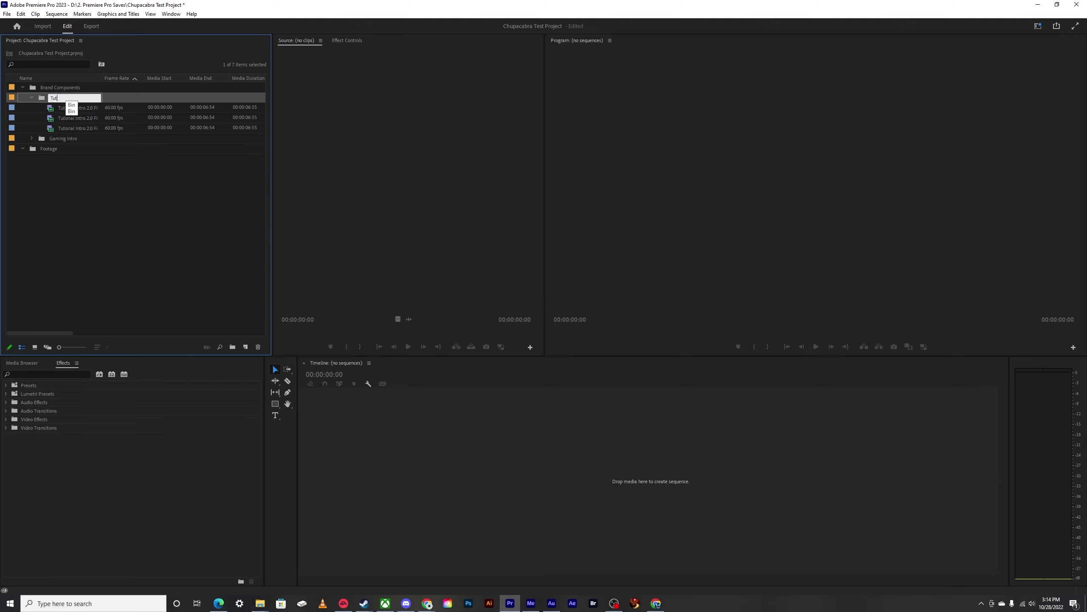
text(orial Intros)
click(63, 183)
click(31, 97)
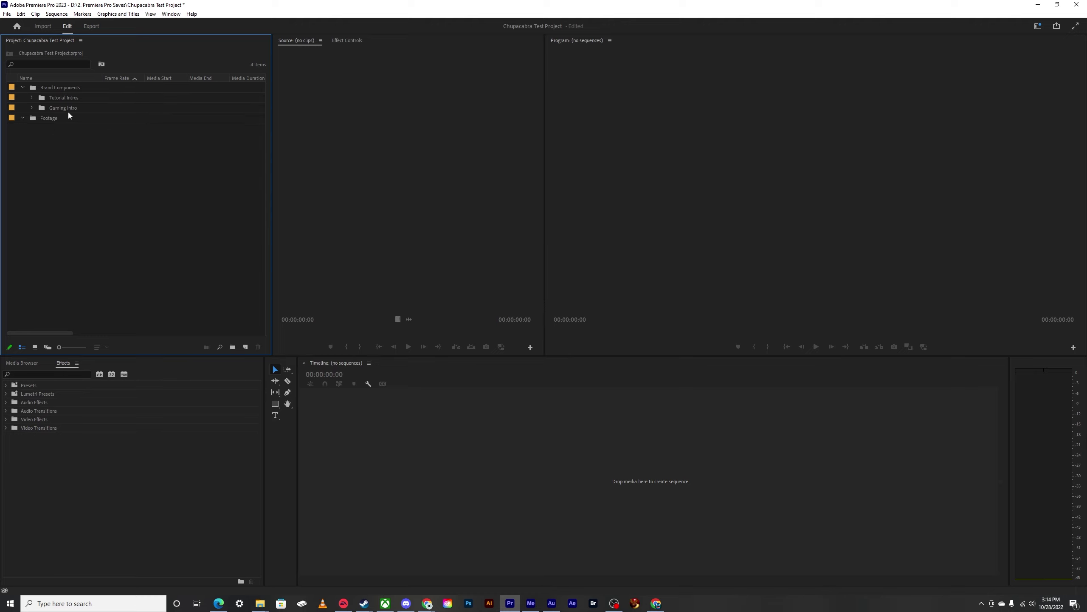
Step: Import the JPG images LOW POLY BG Intro Dark and LOW-POLY-BG-Intro-Dark-small from the 2021 Tutorial Channel folder into Brand Components
click(59, 88)
key(ctrl+i)
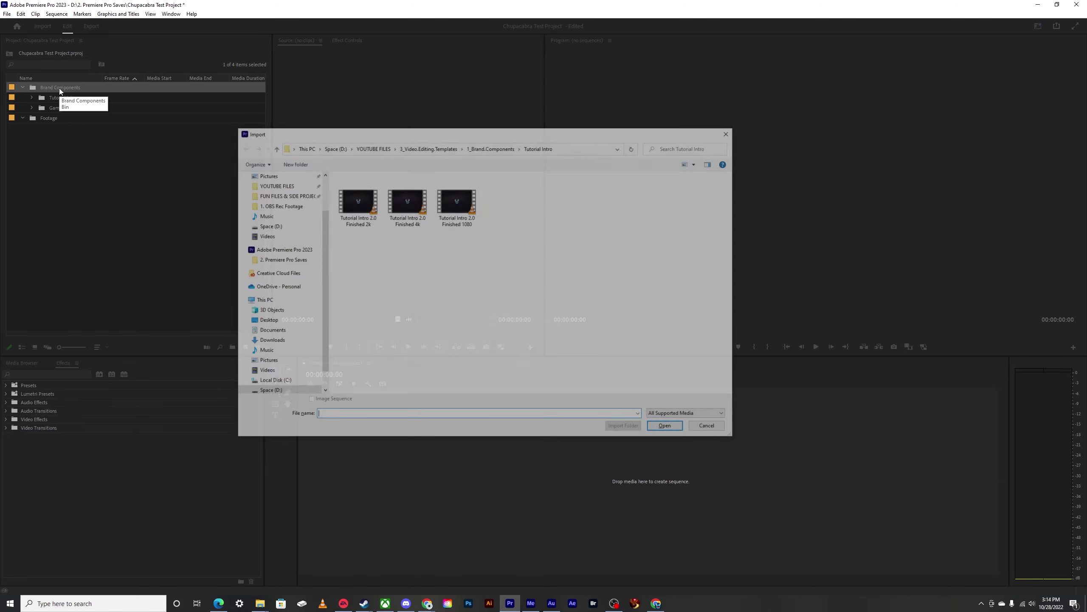
click(433, 147)
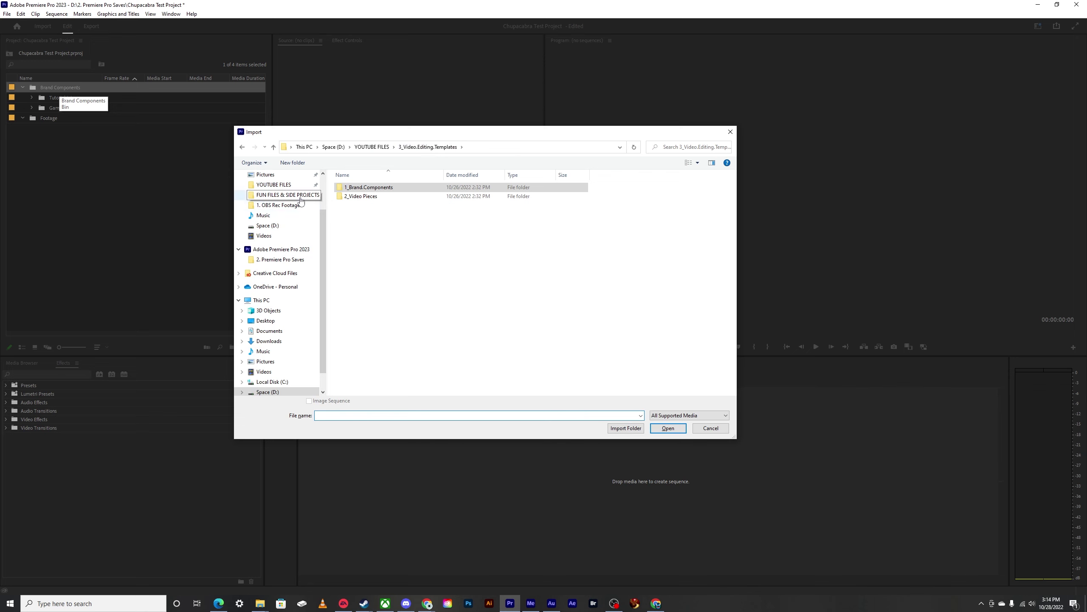
click(274, 185)
double_click(473, 197)
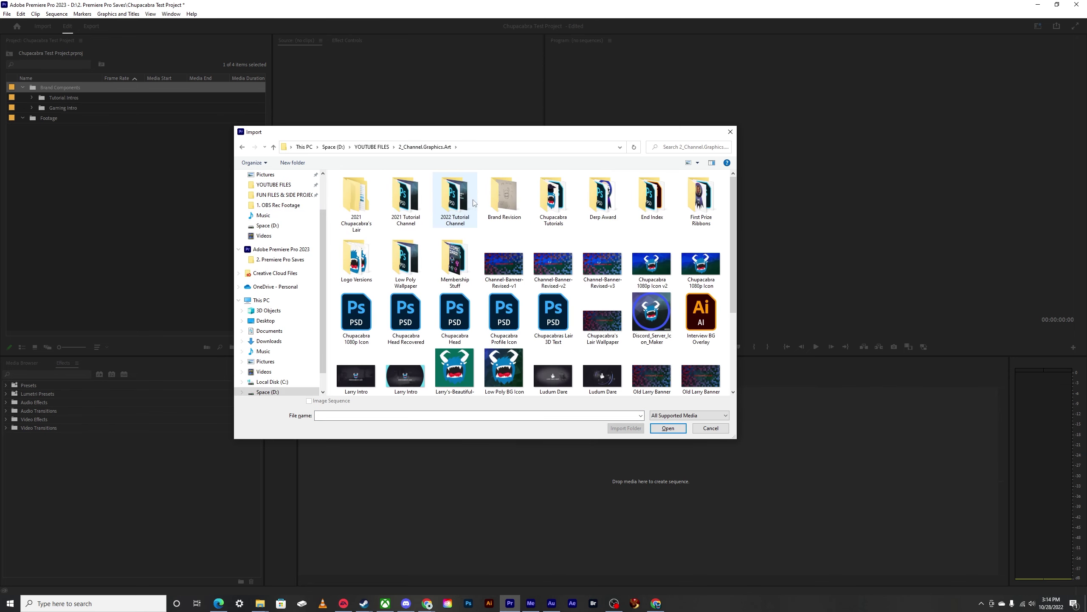
double_click(405, 198)
click(380, 207)
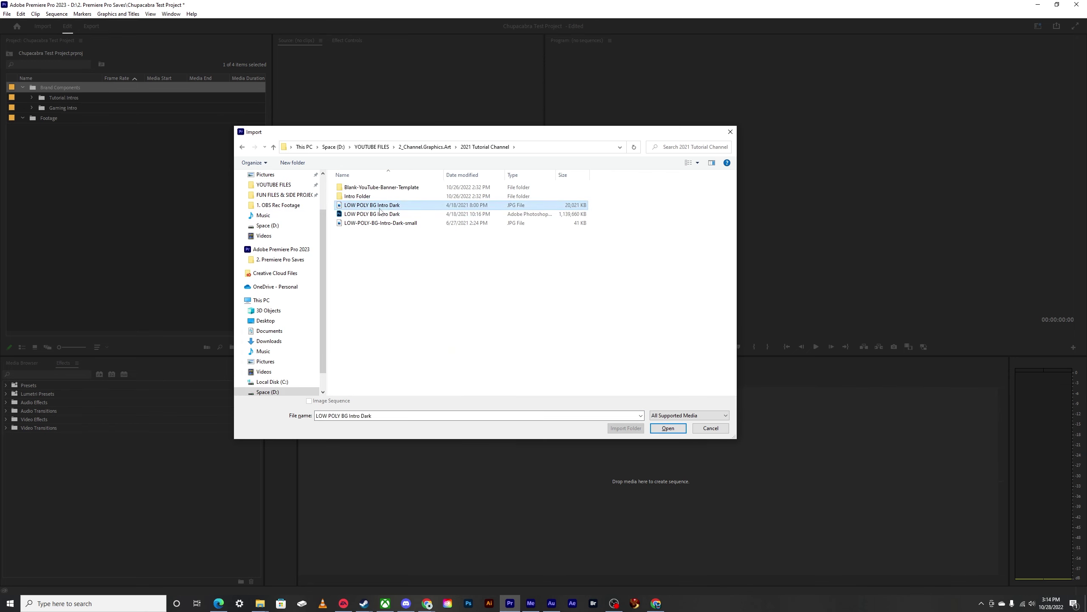
ctrl+click(382, 223)
click(668, 428)
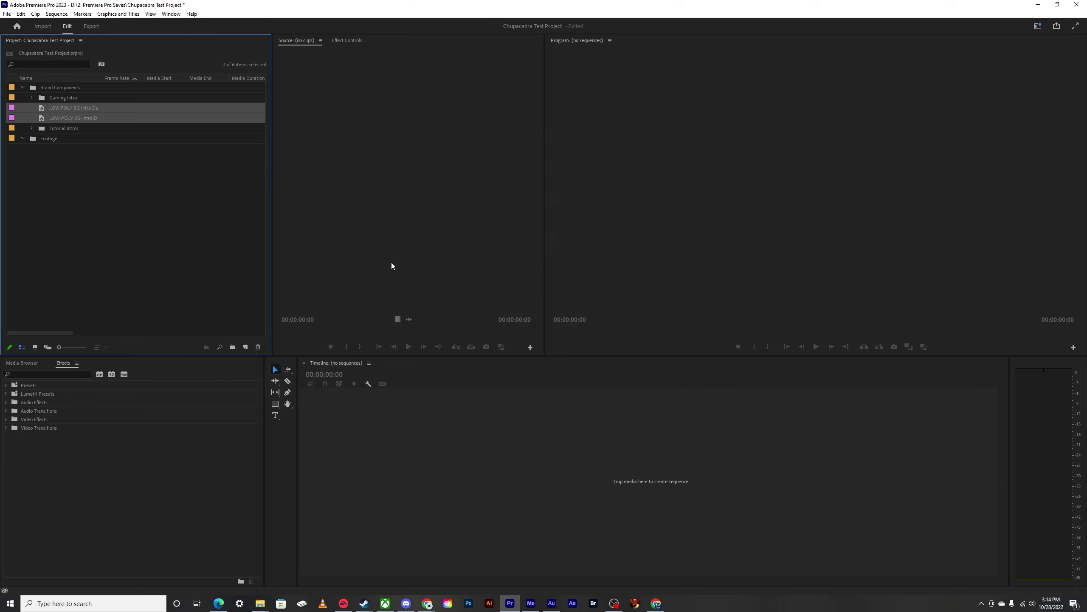
click(36, 146)
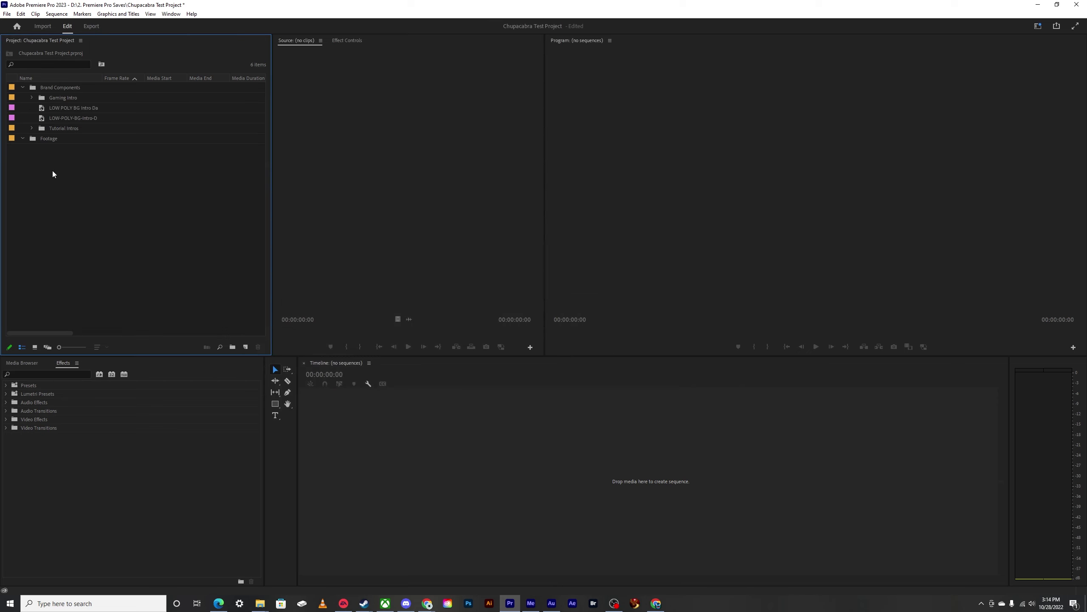
click(39, 138)
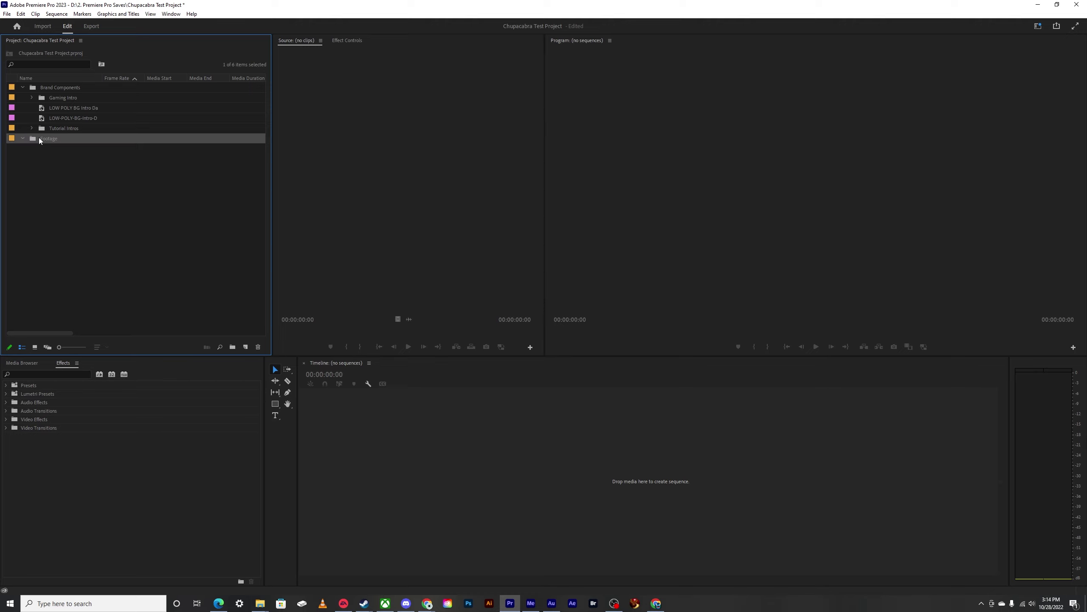
right_click(260, 603)
key(ctrl+i)
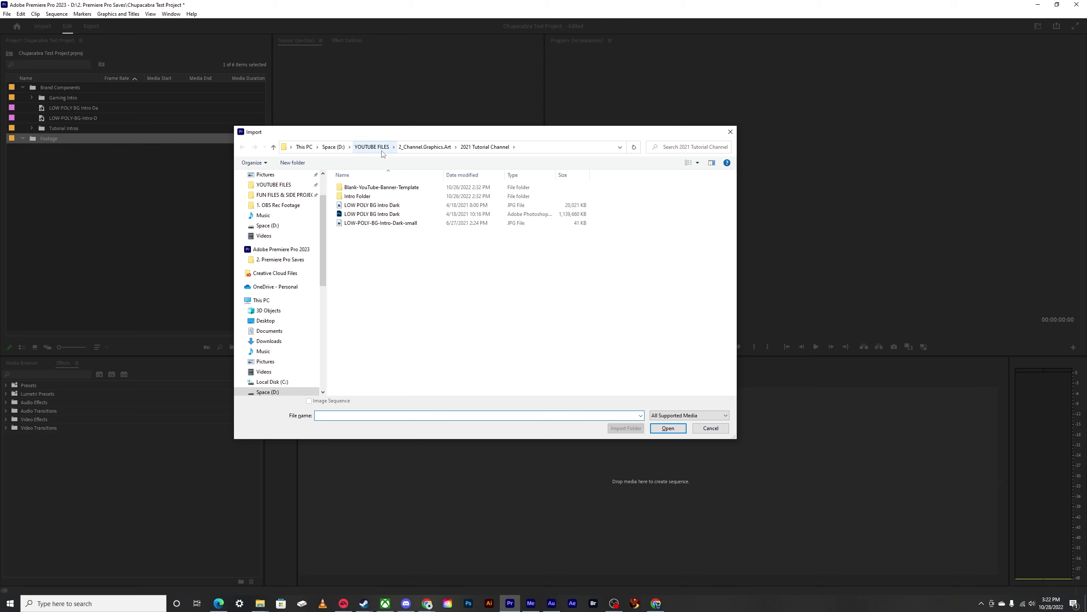
scroll(282, 206, up, 1)
scroll(282, 206, up, 1)
click(277, 252)
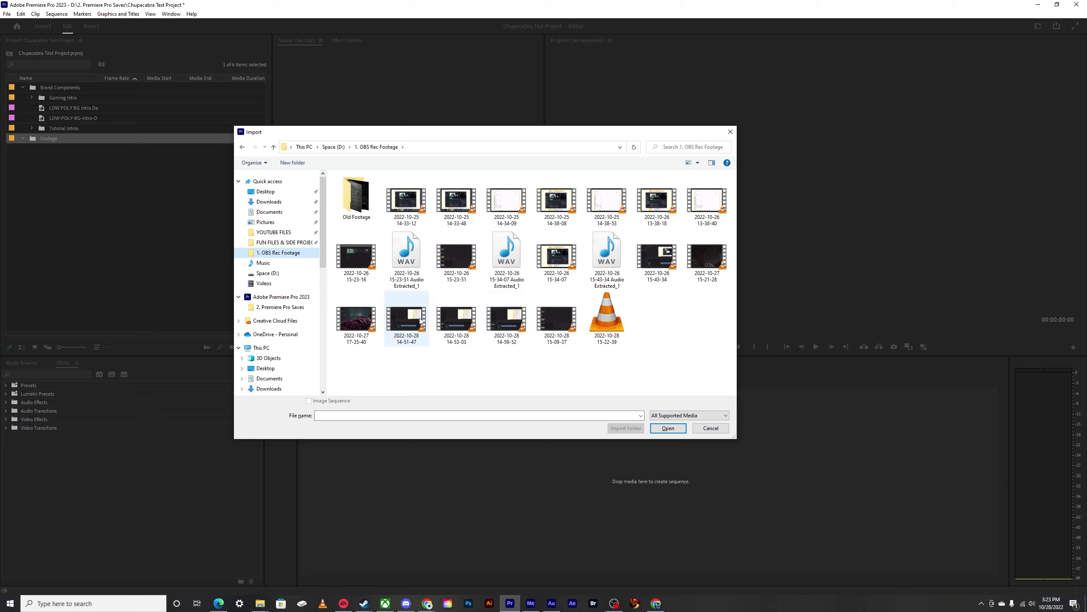
click(507, 324)
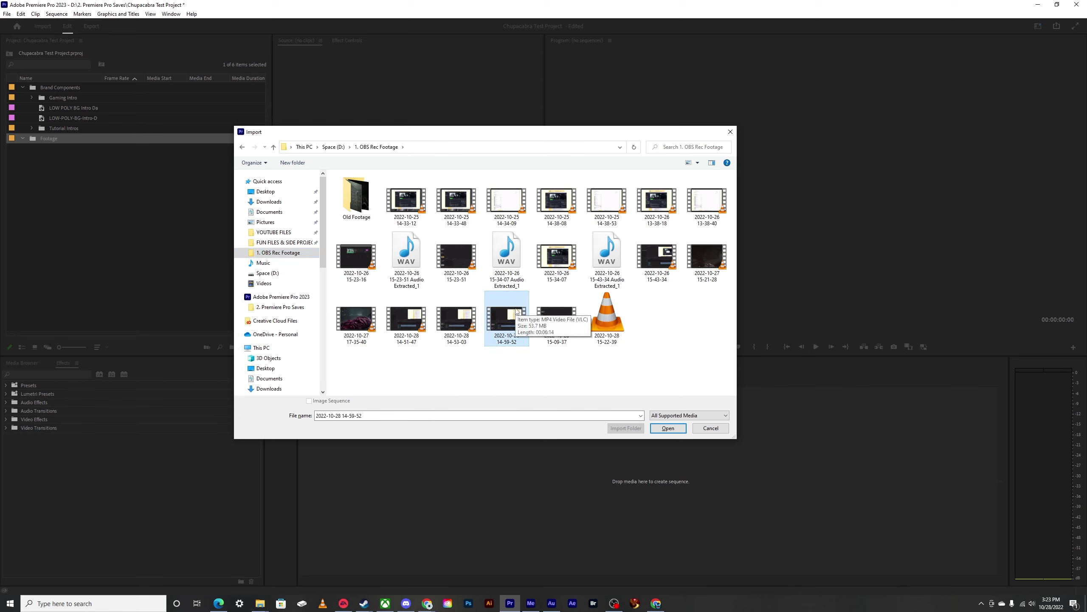
click(667, 428)
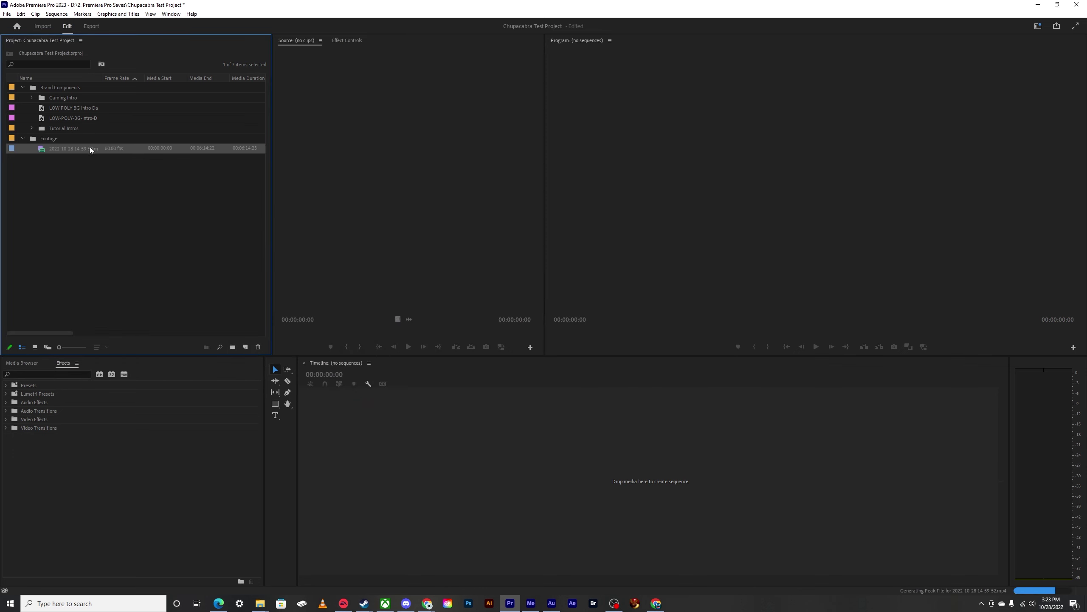
Step: Place the imported recording in a new bin named "Tutorial Footage" inside the Footage bin
click(235, 349)
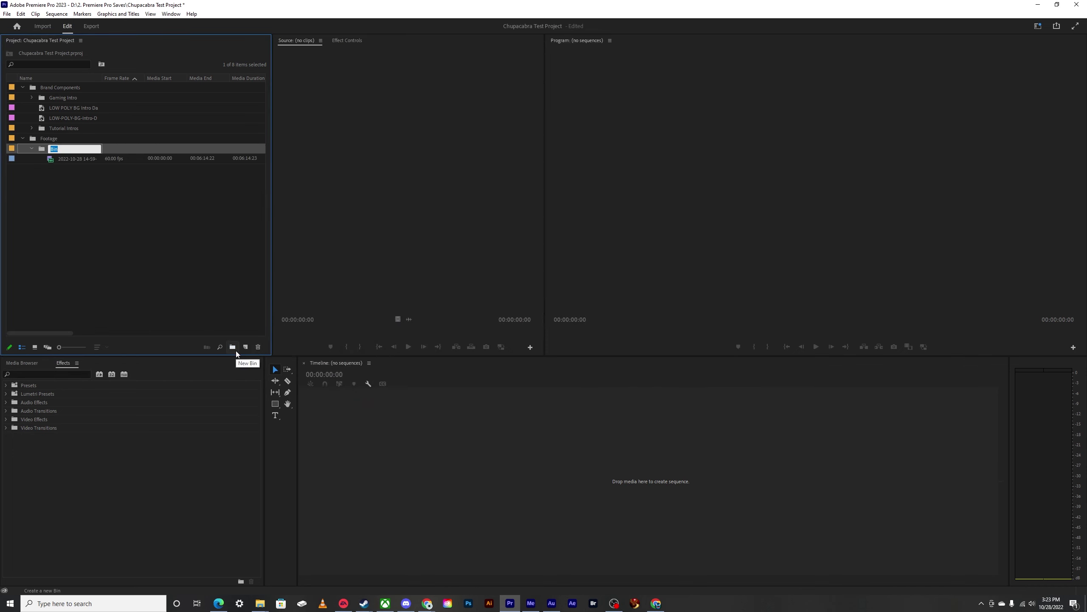
text(Tutorial Footage)
click(146, 329)
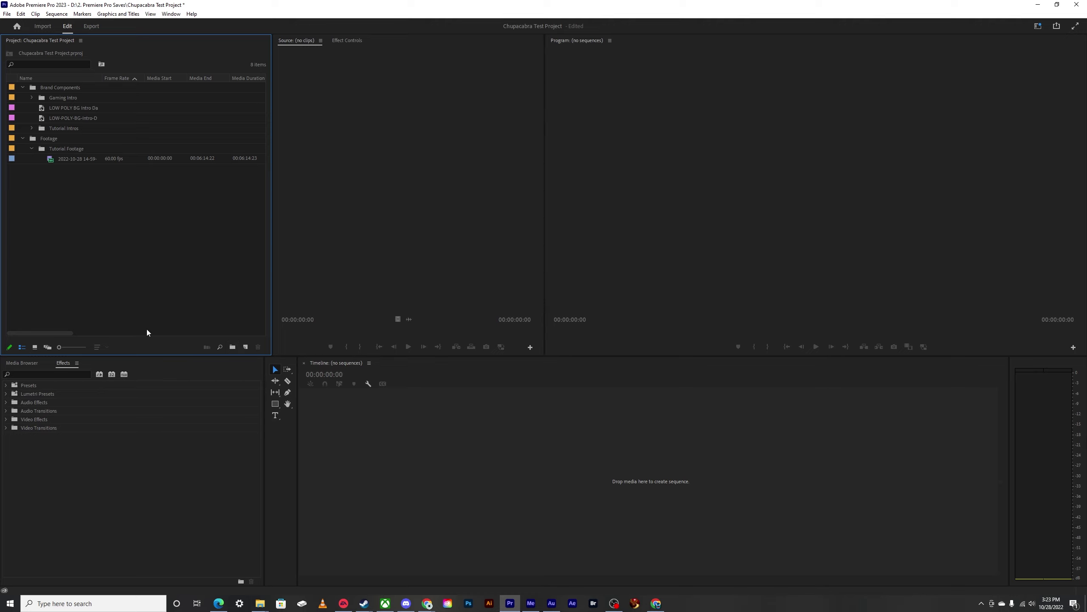
Step: Rename the recording in the Tutorial Footage bin as "PP Workspace Tut"
right_click(69, 162)
click(59, 236)
click(65, 159)
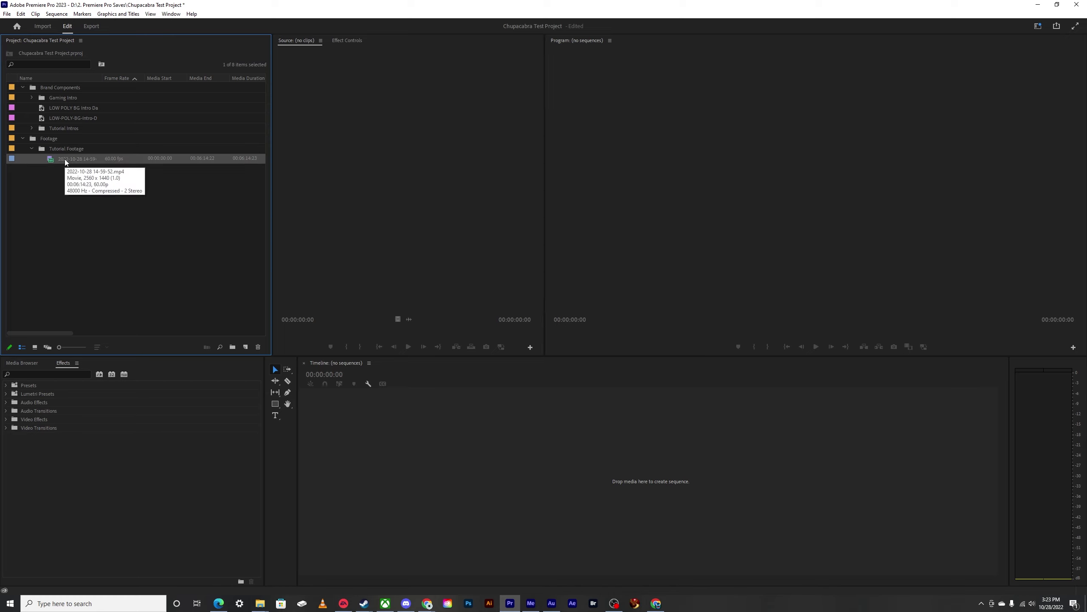
click(65, 159)
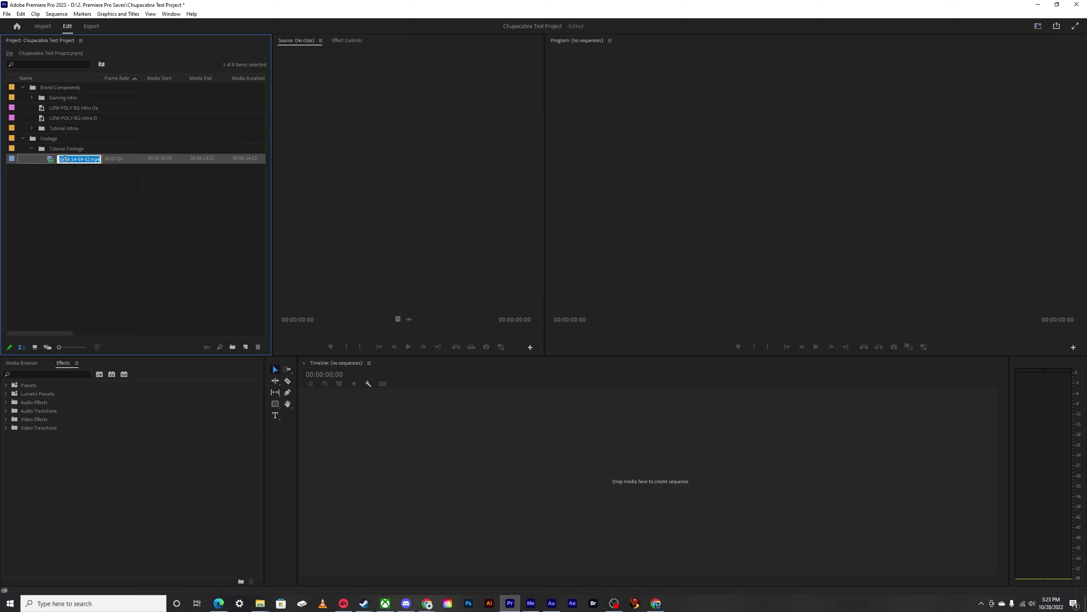
text(Wo Workspace Tut)
click(65, 175)
click(63, 150)
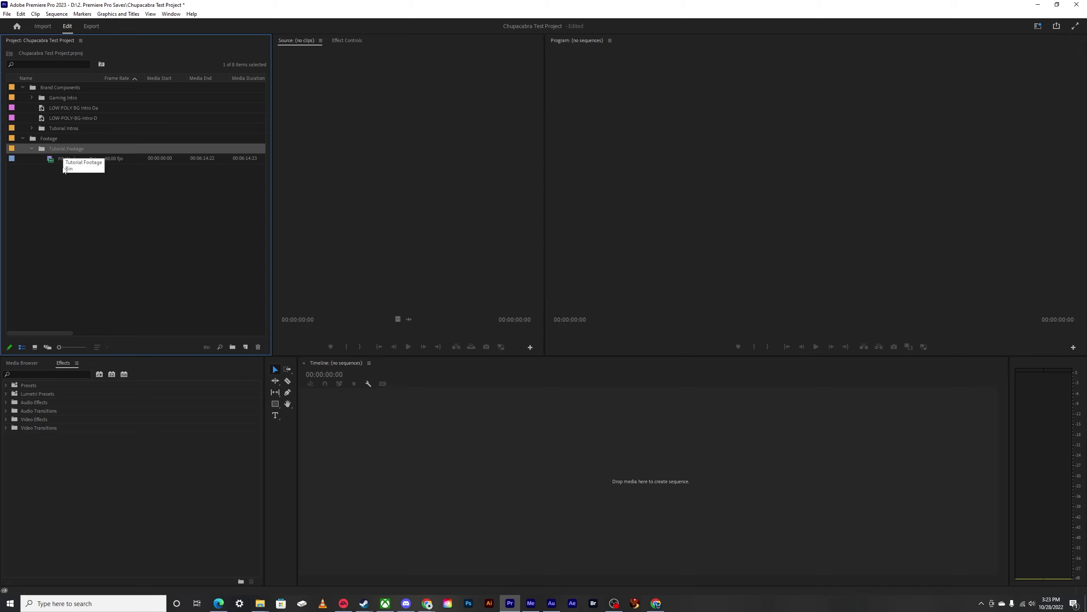
click(92, 160)
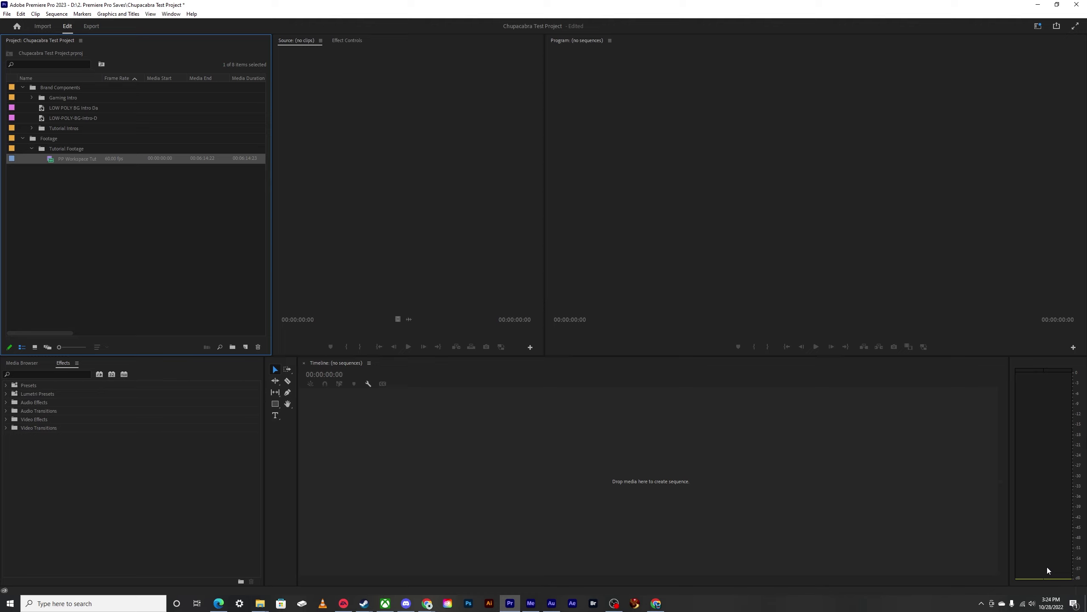
click(198, 310)
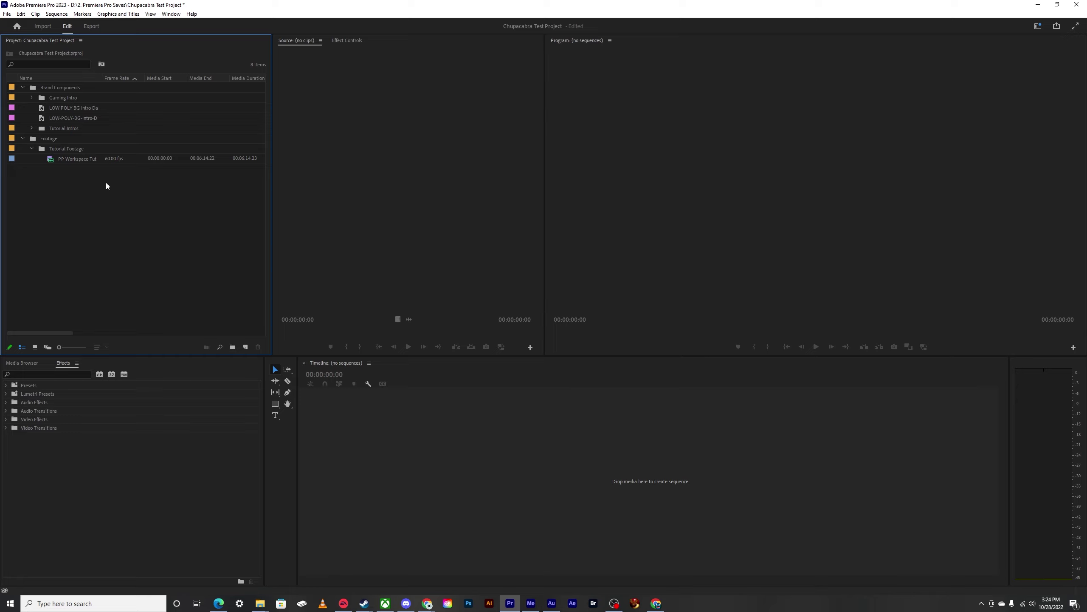
click(69, 148)
click(45, 138)
right_click(47, 138)
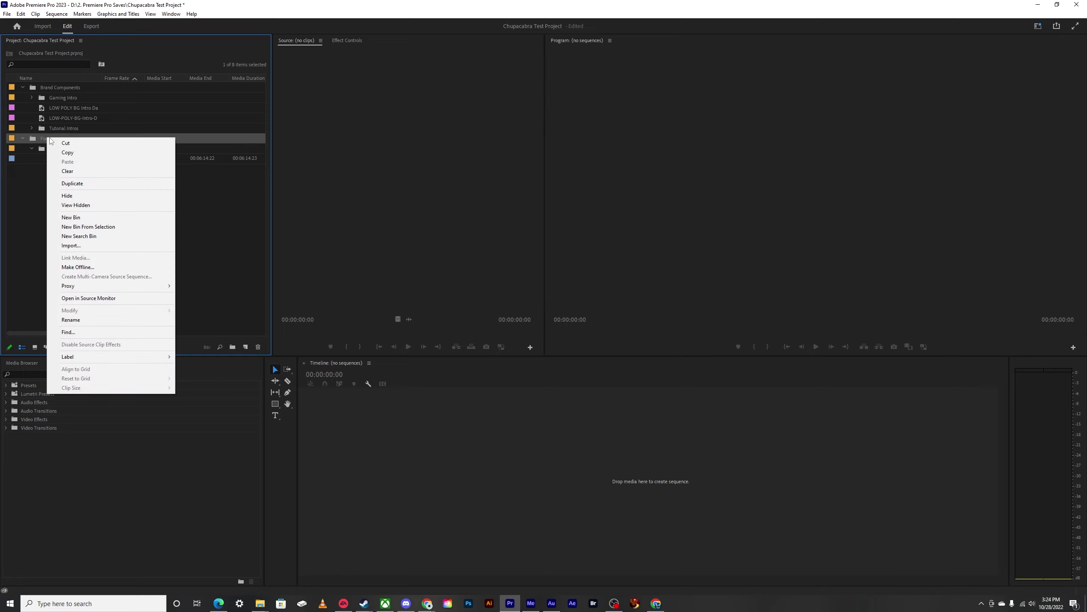
click(45, 138)
click(159, 276)
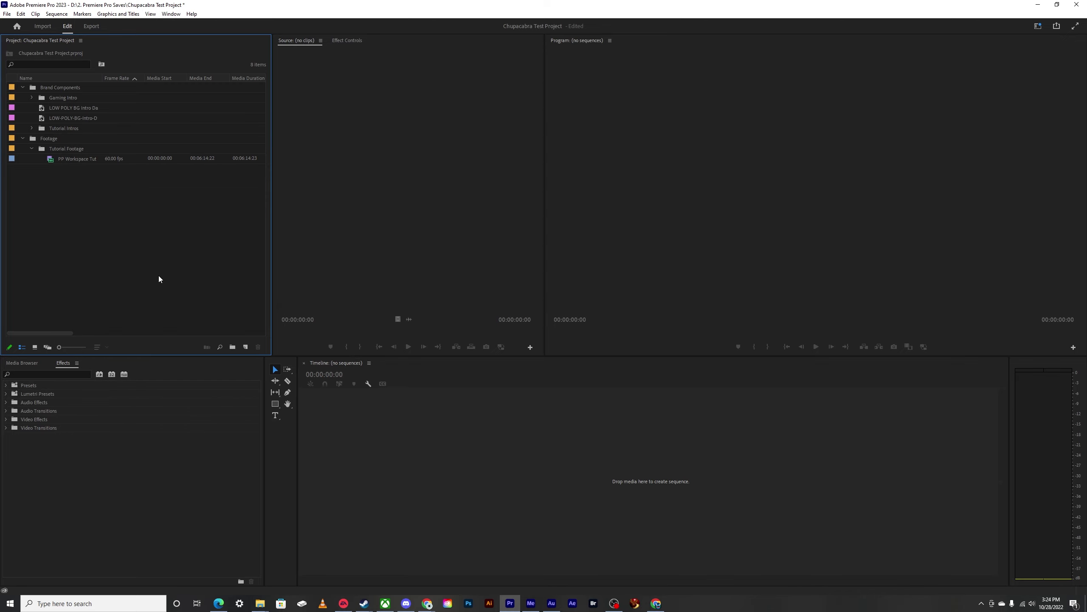
double_click(159, 278)
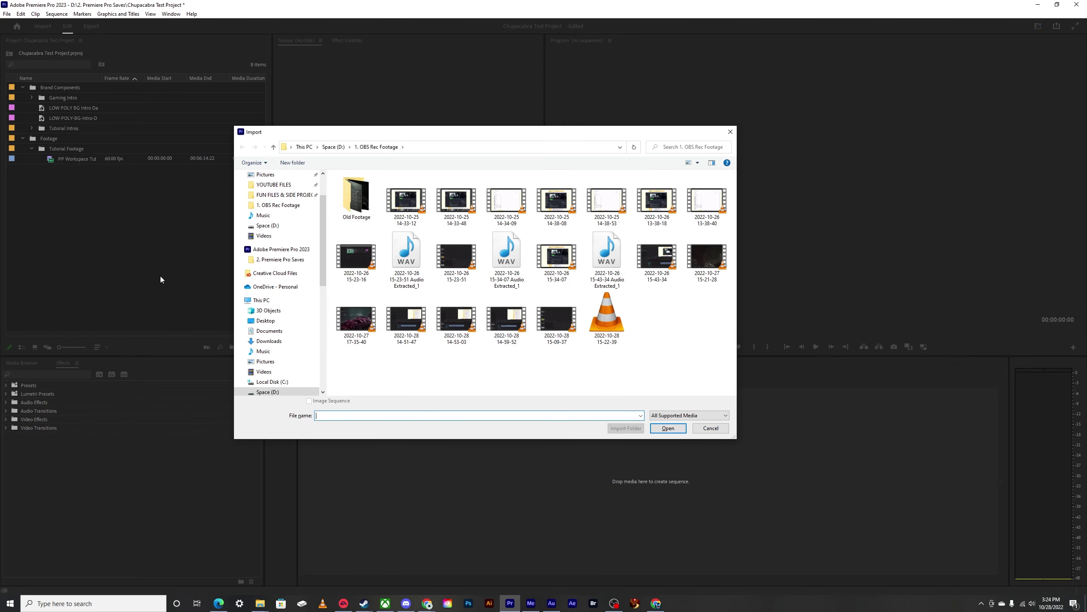
double_click(354, 219)
drag(356, 252, 401, 215)
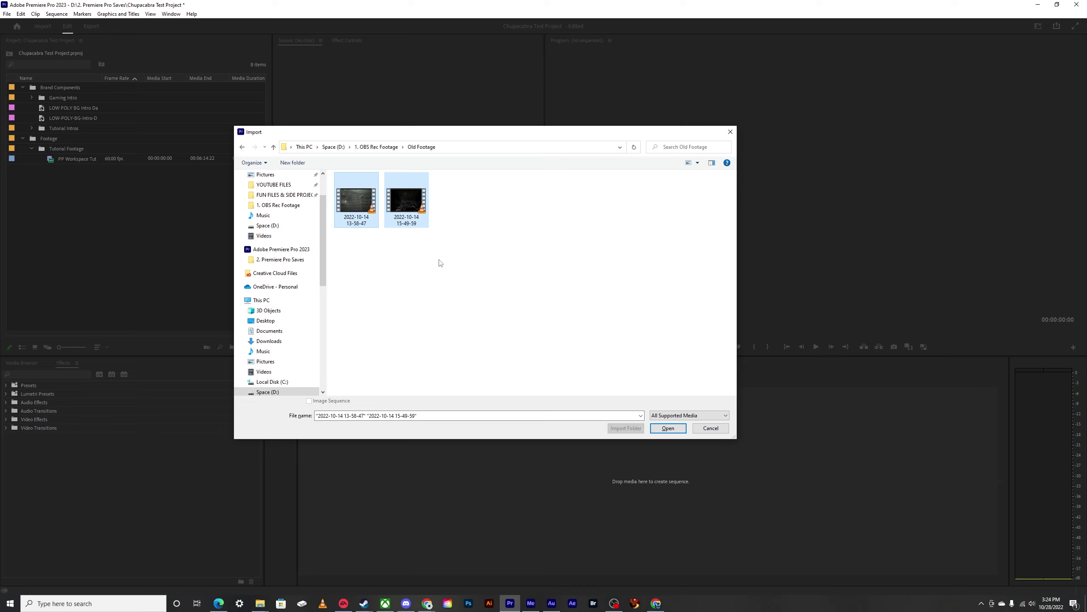
click(668, 426)
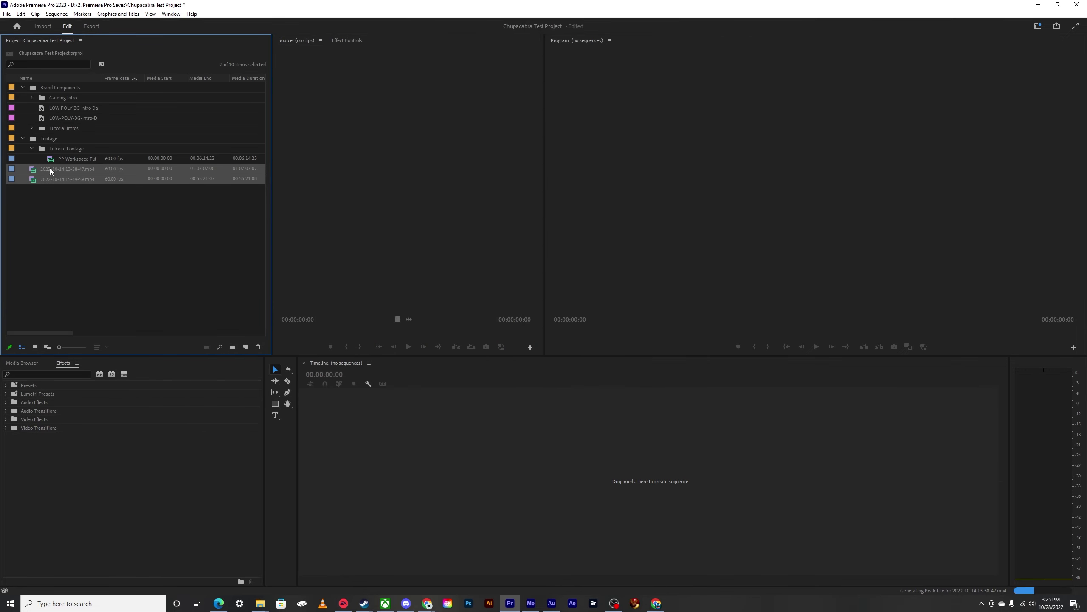
Step: Place the two imported recordings in a new bin named "Scorn Footage", move it into the Footage bin and collapse it
click(233, 347)
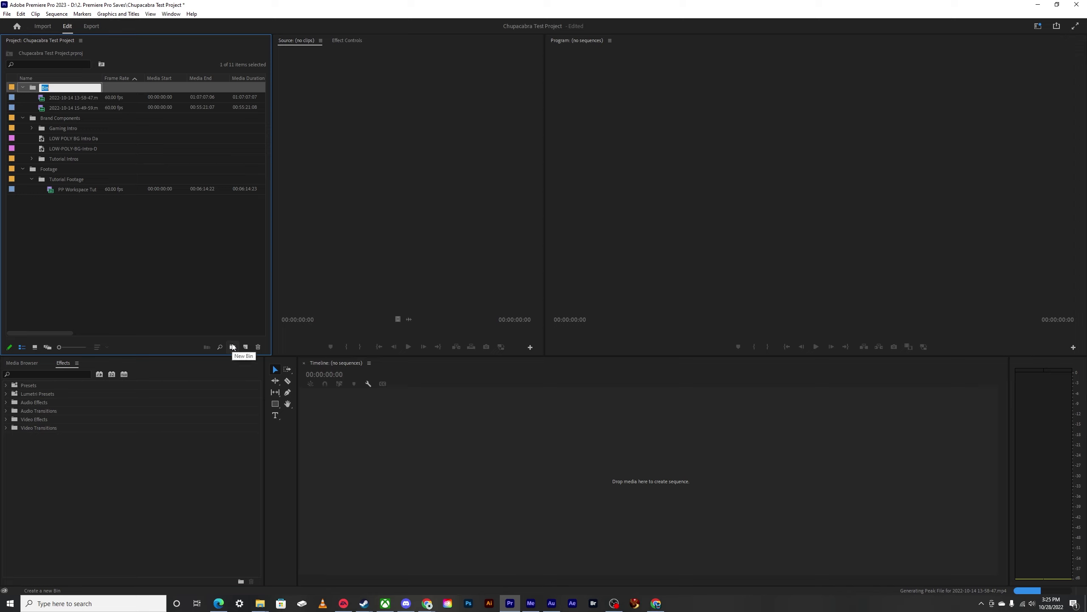
text(Scorn Footage)
click(110, 294)
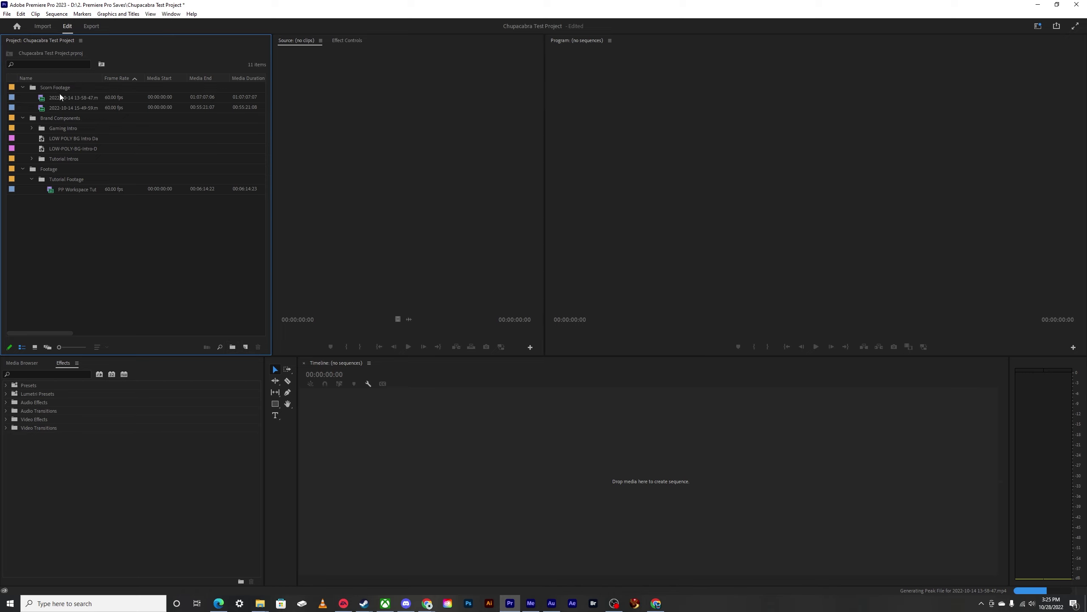
drag(58, 89, 43, 172)
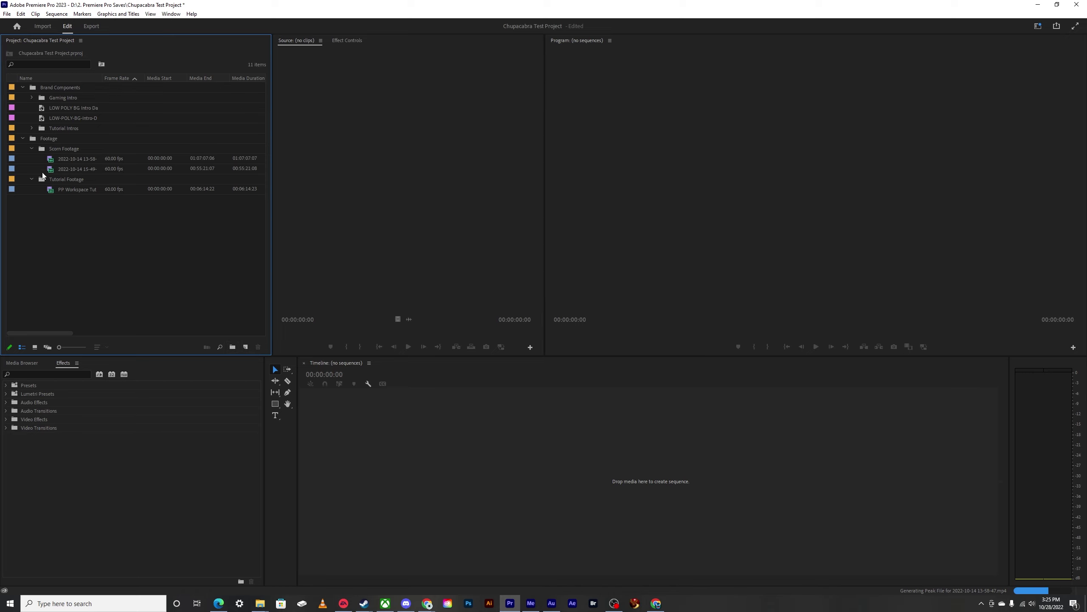
click(31, 149)
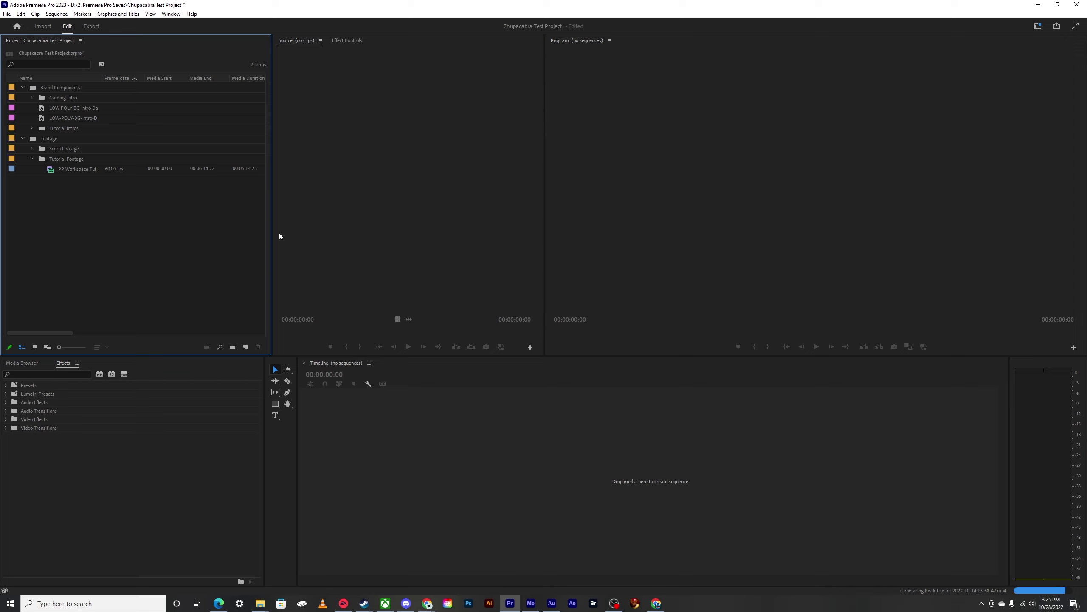
click(60, 162)
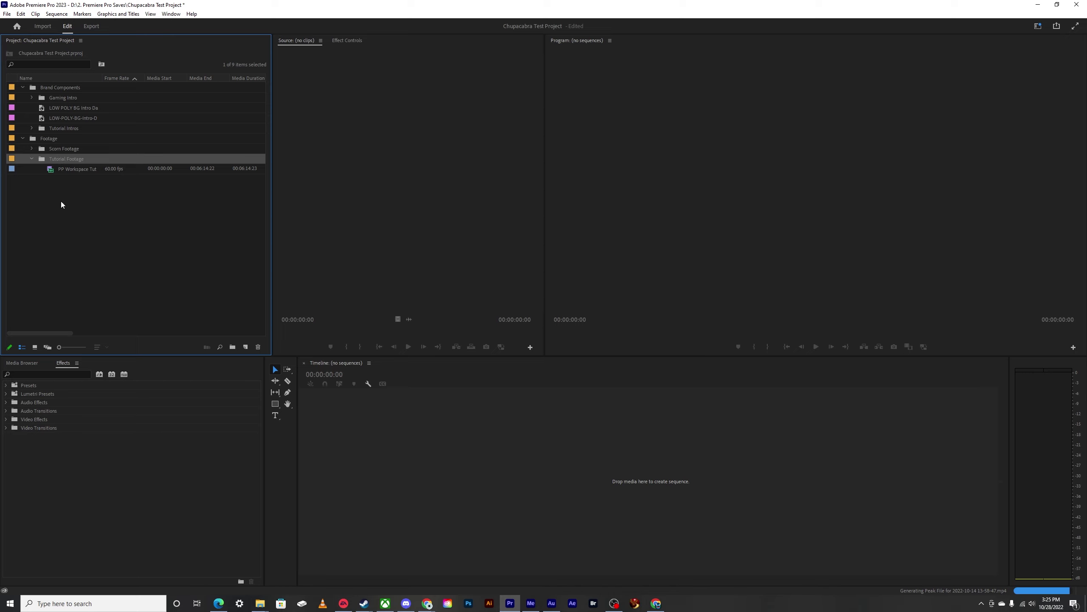
click(60, 169)
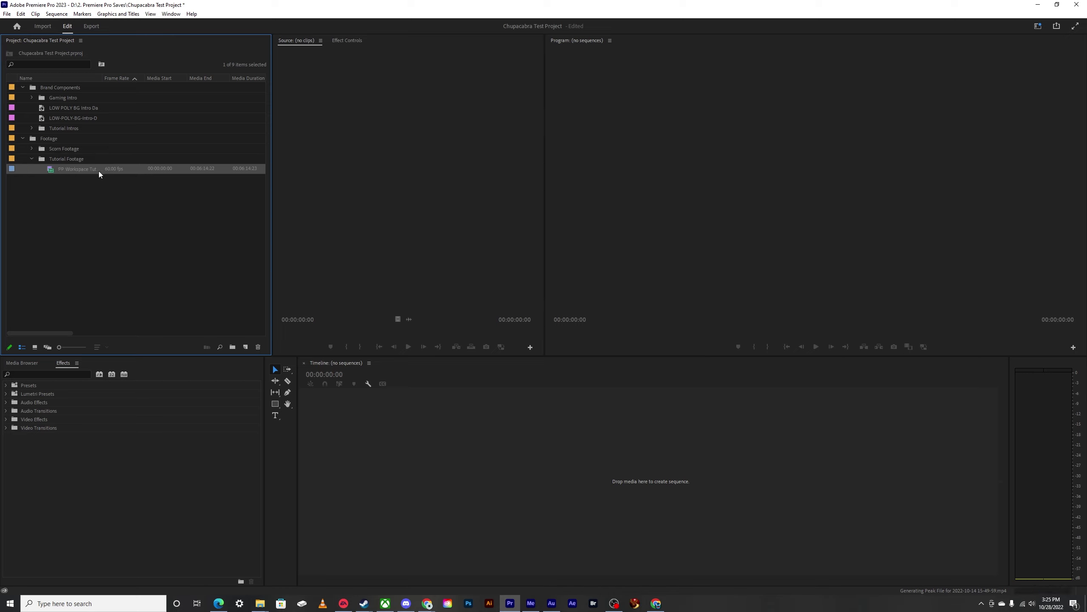
click(245, 347)
click(216, 338)
Step: Start a new sequence based on the Digital SLR preset DSLR 1080p25
click(247, 347)
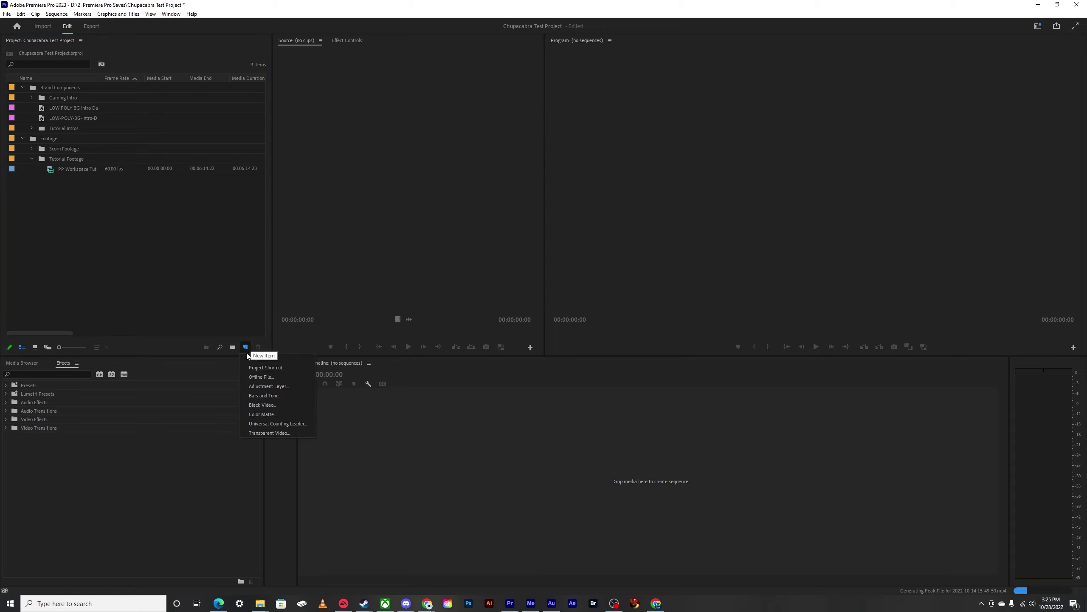
click(281, 357)
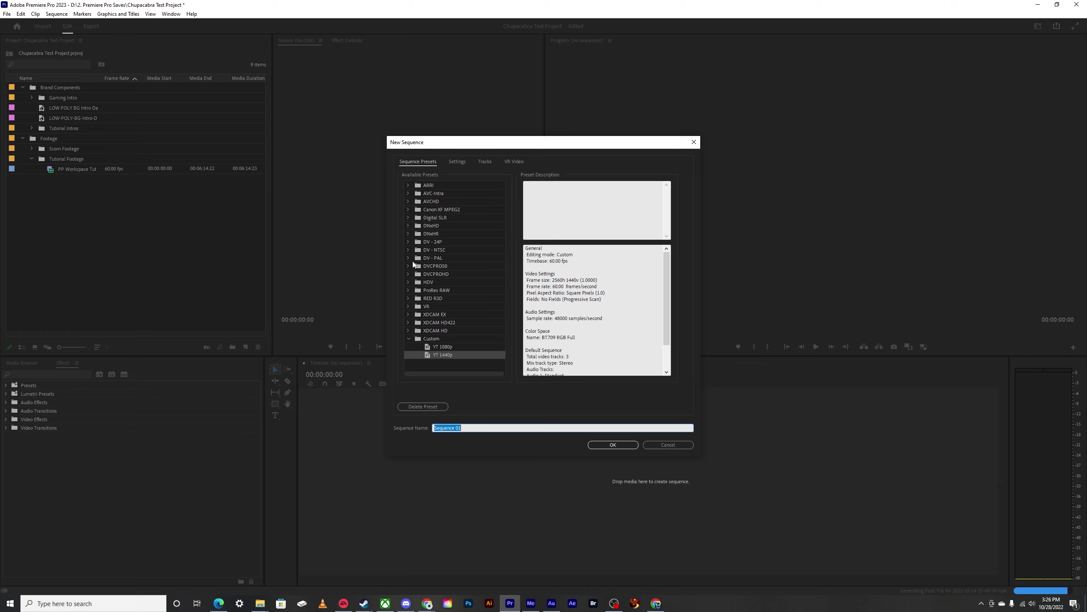
click(409, 217)
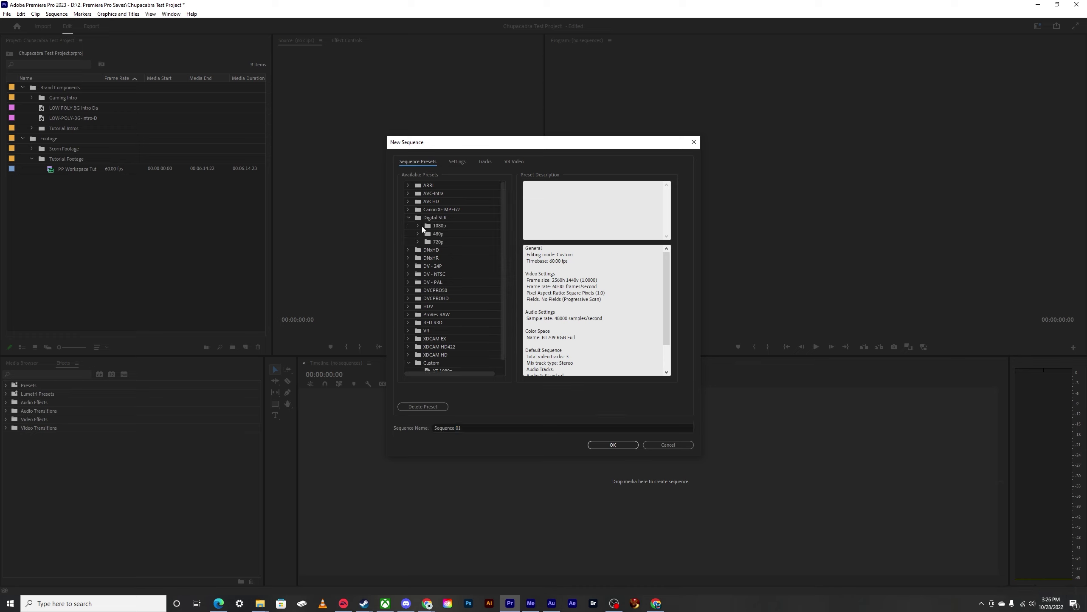
click(419, 225)
click(459, 234)
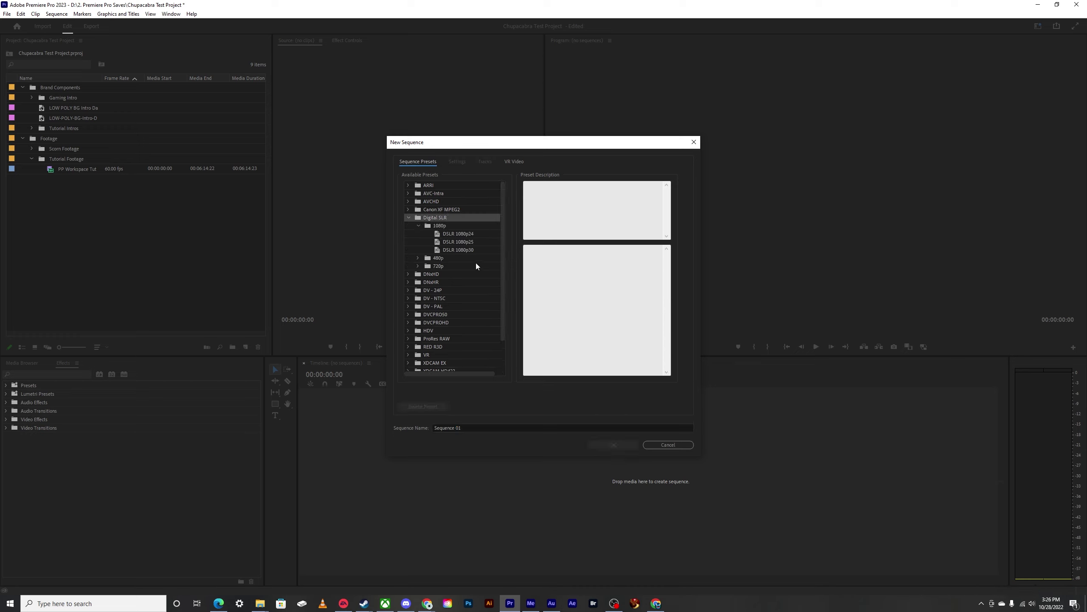
click(459, 250)
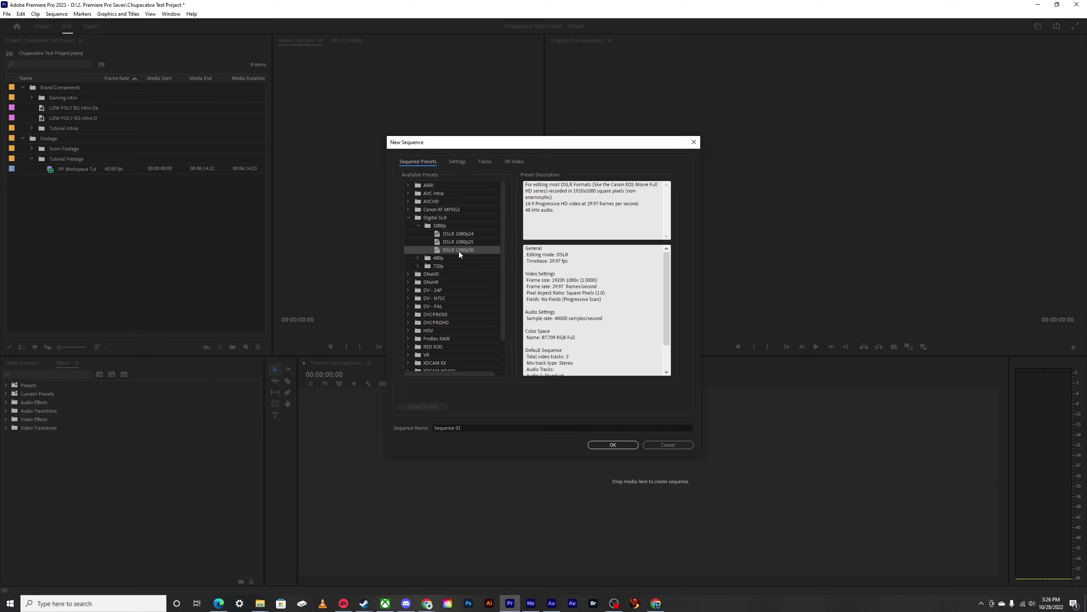
scroll(441, 279, down, 2)
scroll(438, 293, up, 2)
click(458, 242)
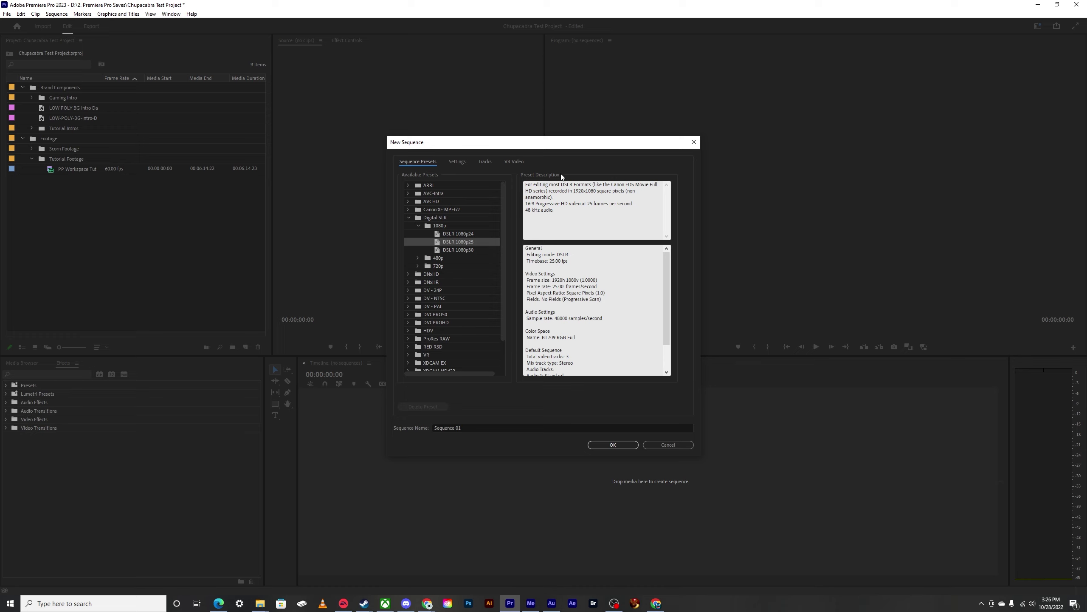
Step: Set the new sequence's editing mode to Custom and timebase to 60.00 frames/second, with fields at No Fields (Progressive Scan)
click(455, 162)
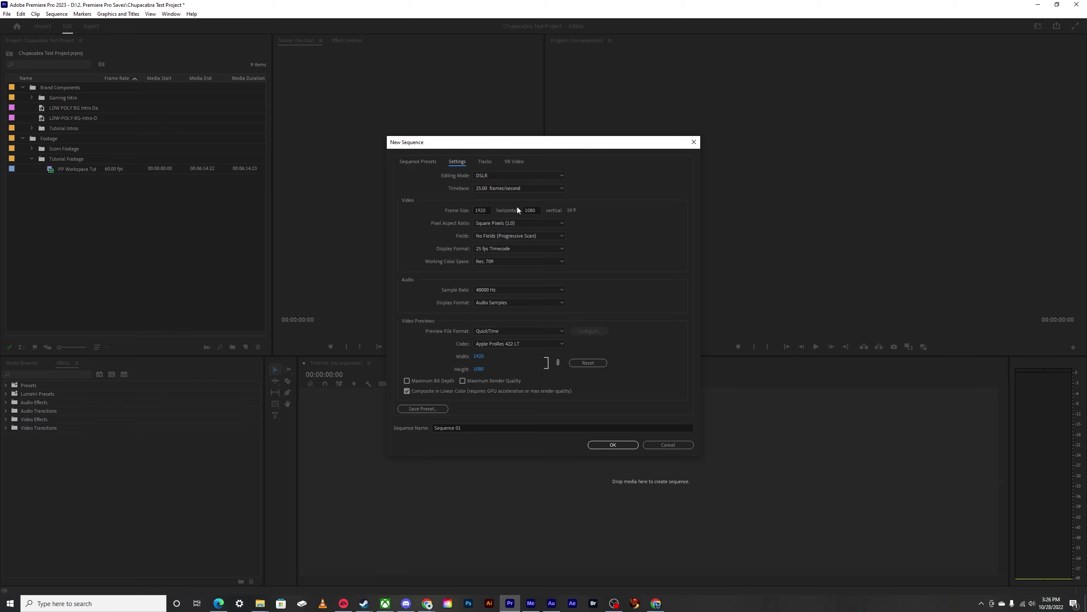
click(508, 172)
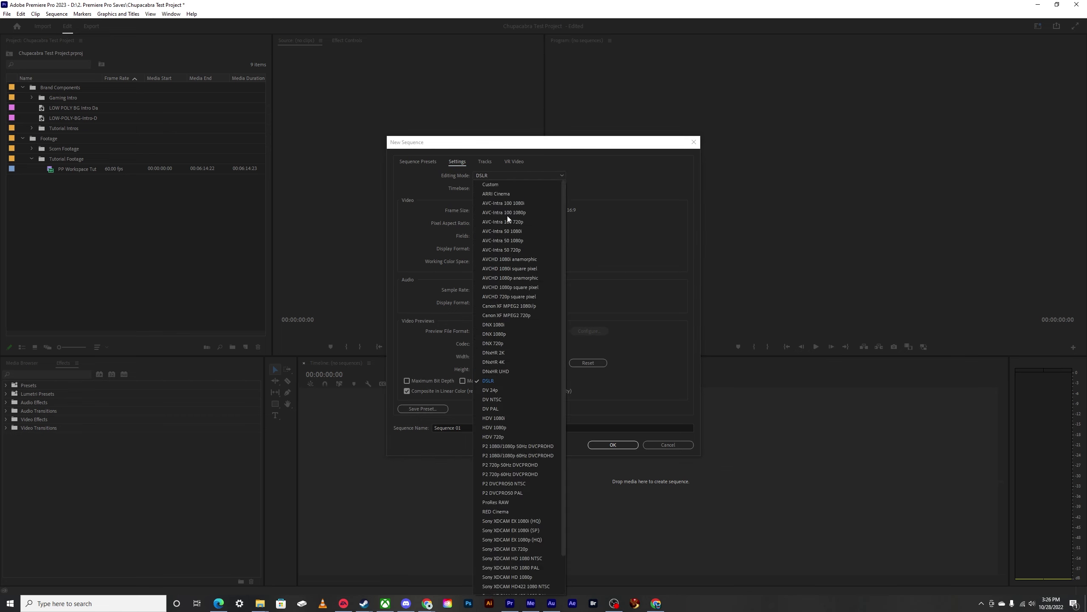
click(505, 185)
click(496, 188)
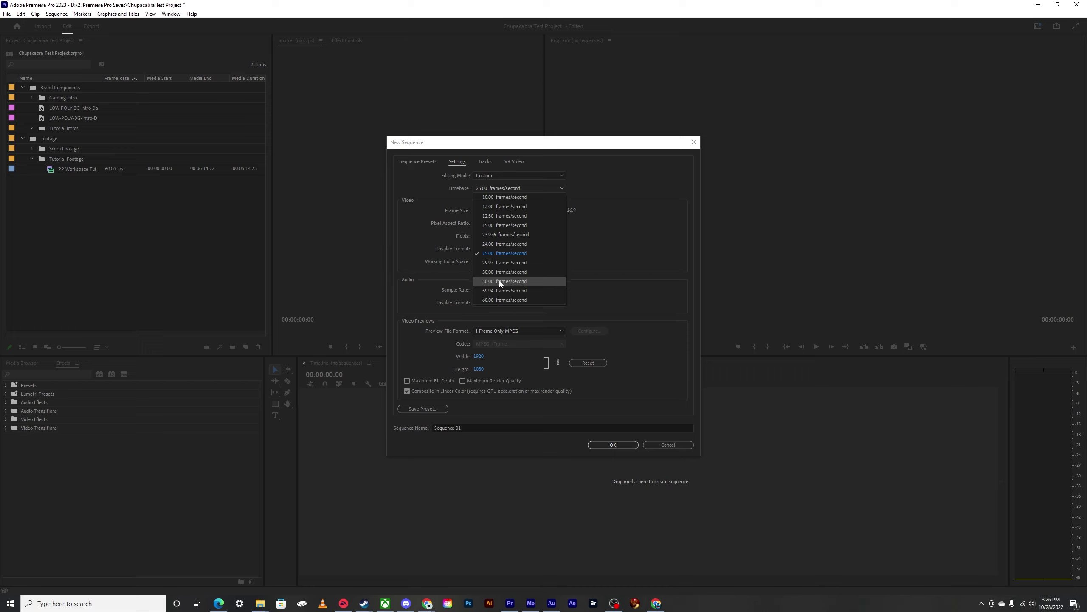
click(492, 299)
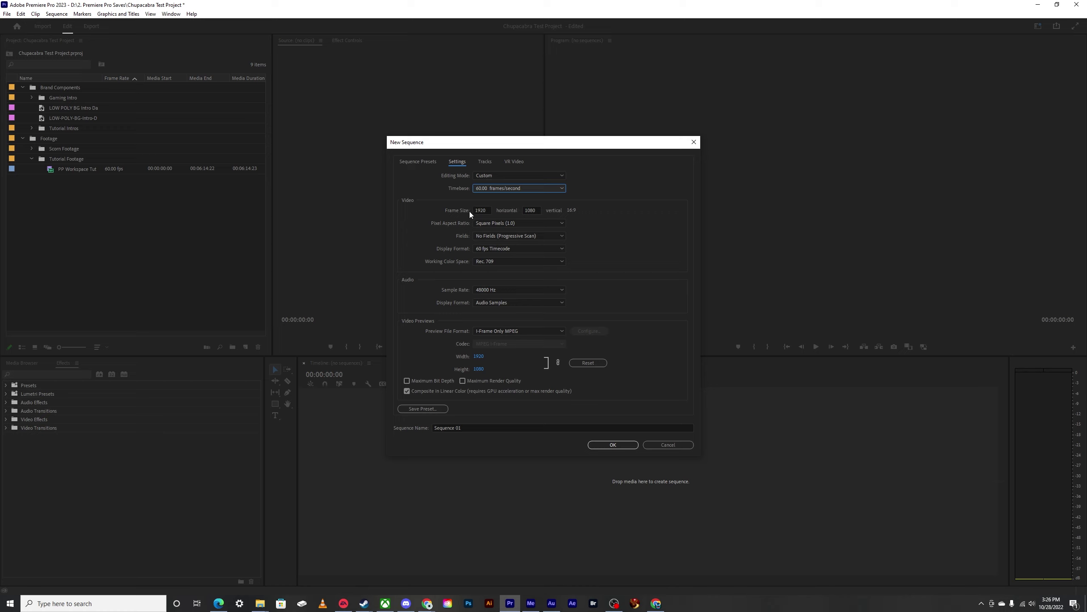
click(493, 236)
click(510, 234)
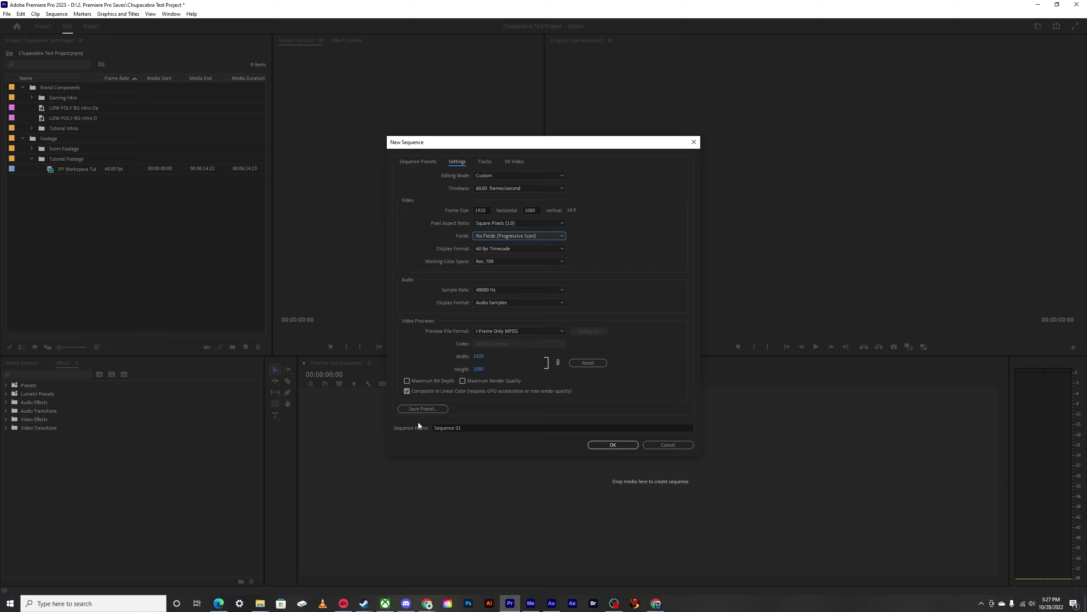
Step: Name the new sequence "PP Workspace Setup Guide"
click(433, 428)
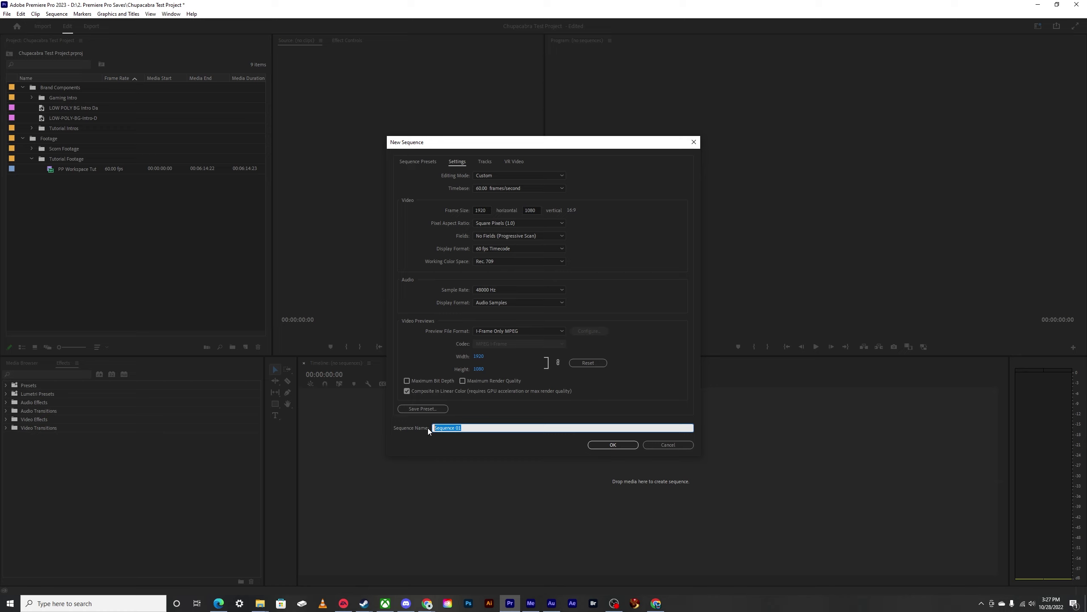
text(Workspace Setup Guide)
click(569, 271)
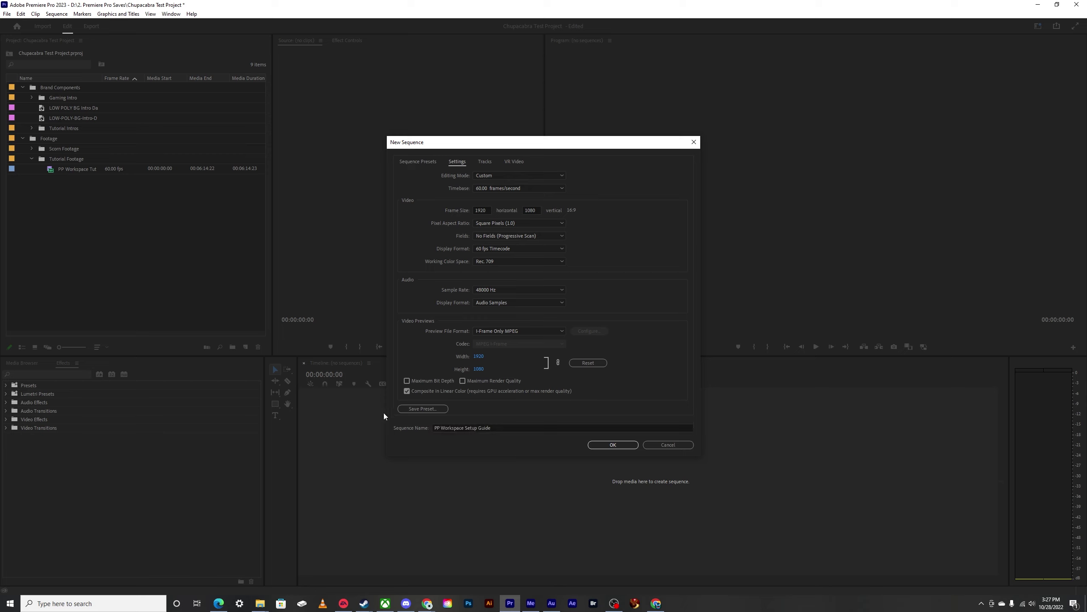
Step: Save the sequence settings as a preset named "Basic 1080p Preset 60fps" and create the sequence from it
click(415, 409)
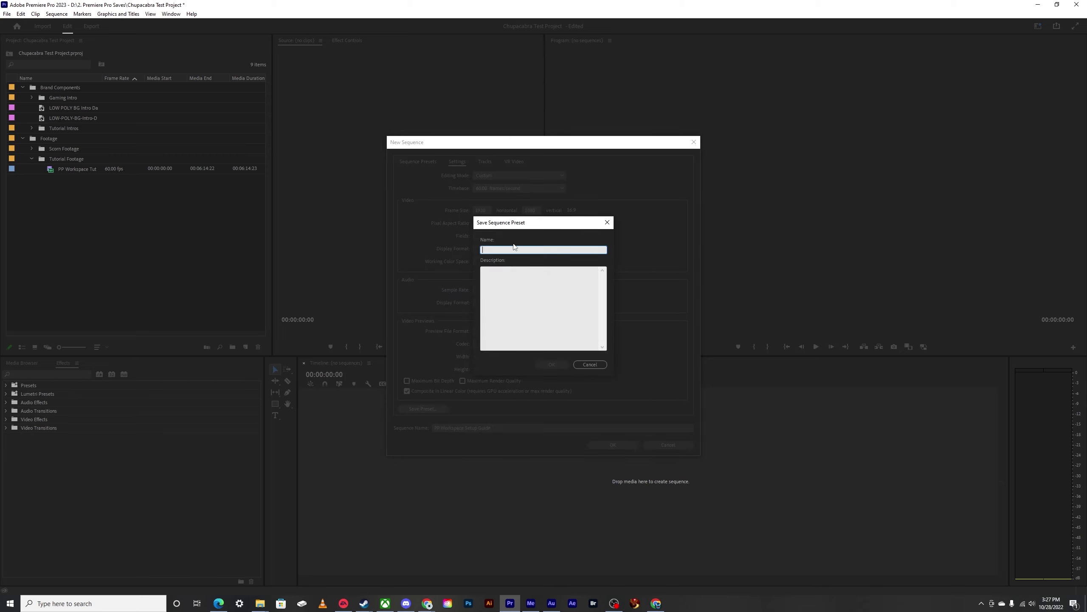
text(Basic 1080p Preset 60fps)
key(Return)
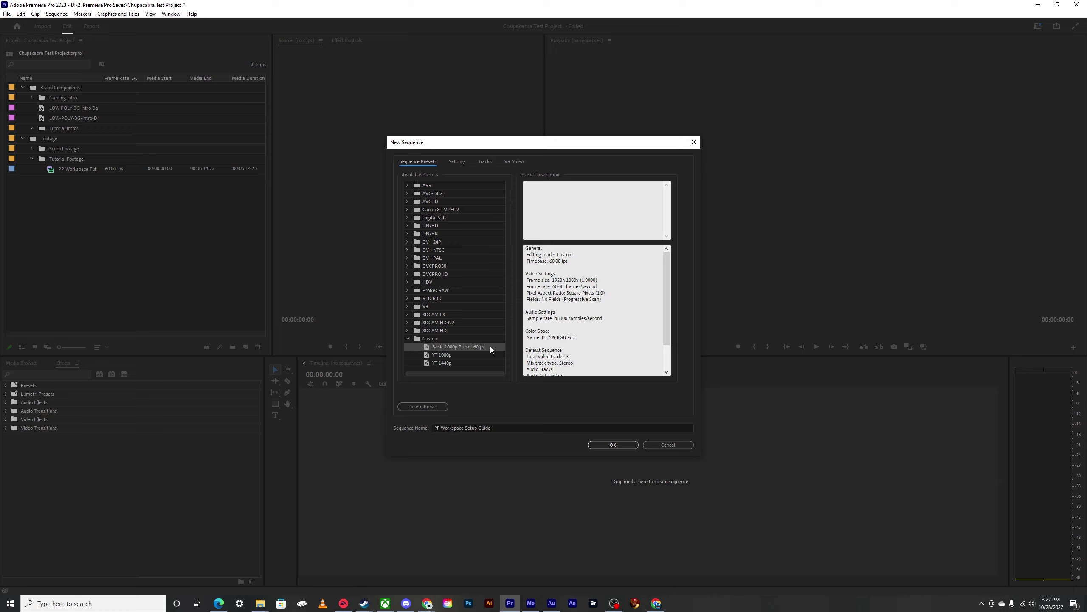
click(612, 449)
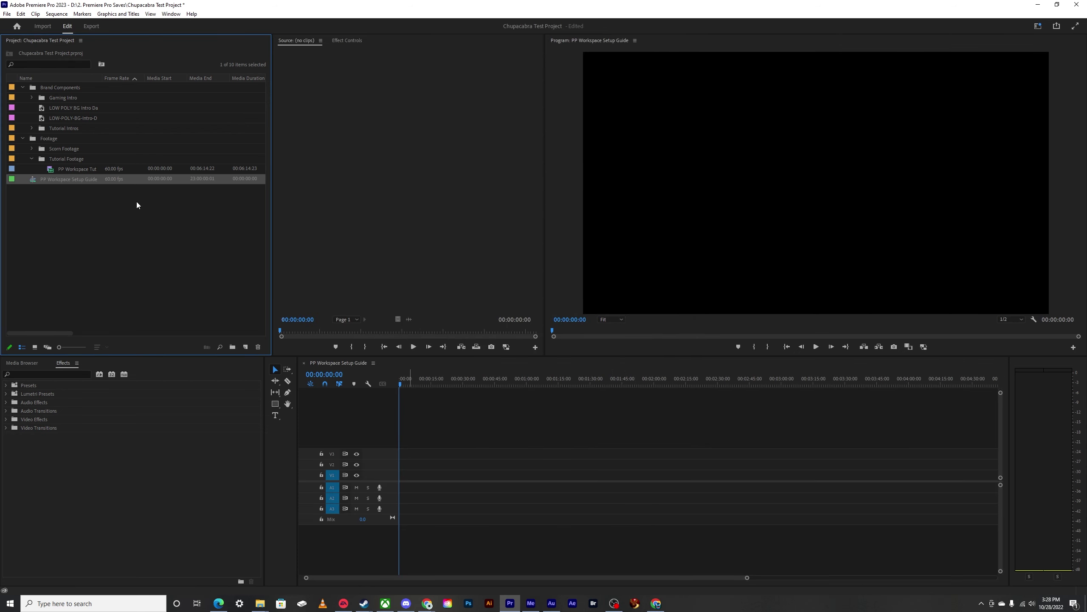
Step: Place the PP Workspace Tut clip at the start of the timeline on V1, keeping the existing sequence settings
click(57, 168)
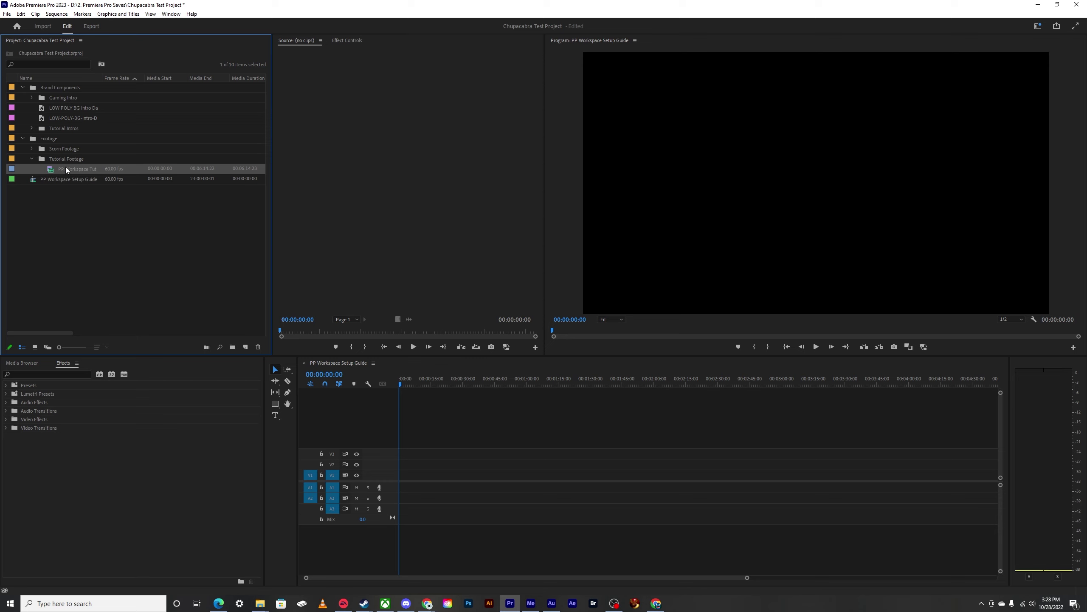
drag(217, 313, 399, 483)
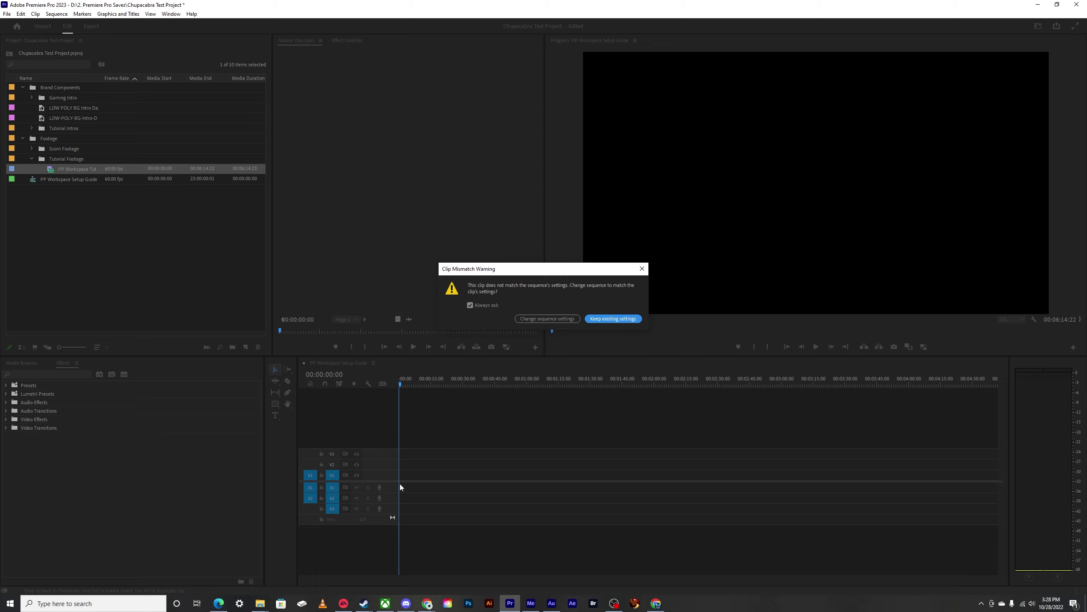
click(607, 318)
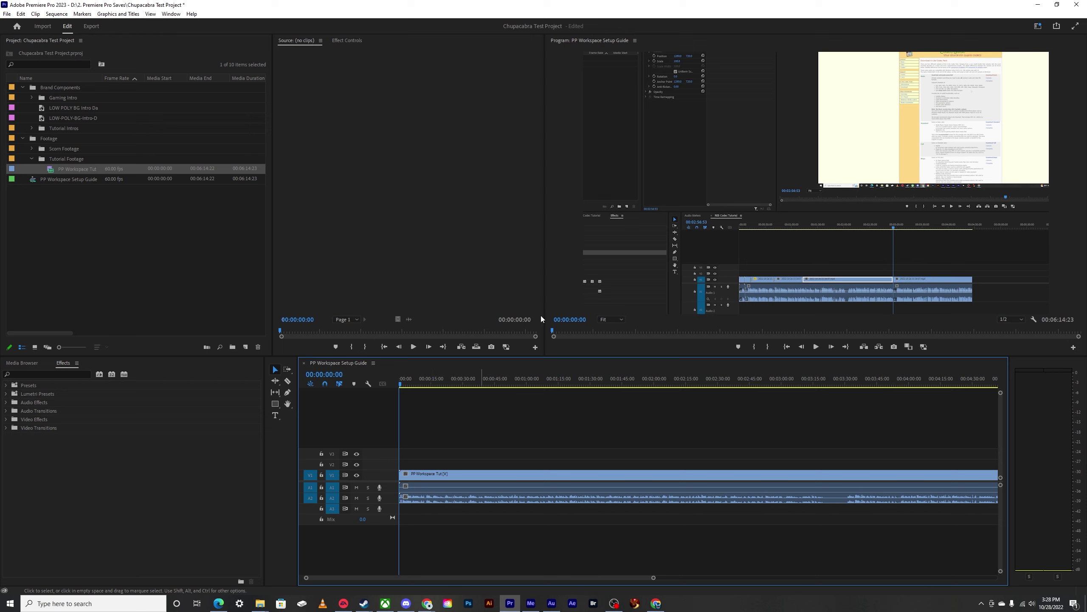
Step: Set the Motion scale of the PP Workspace Tut clip in the timeline to 75
click(610, 218)
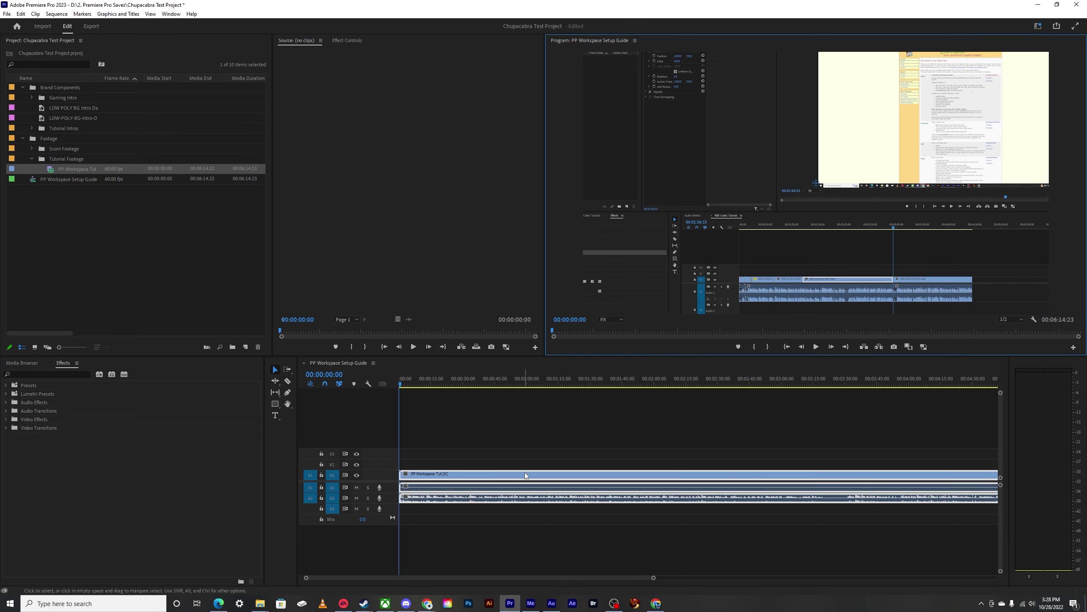
click(344, 41)
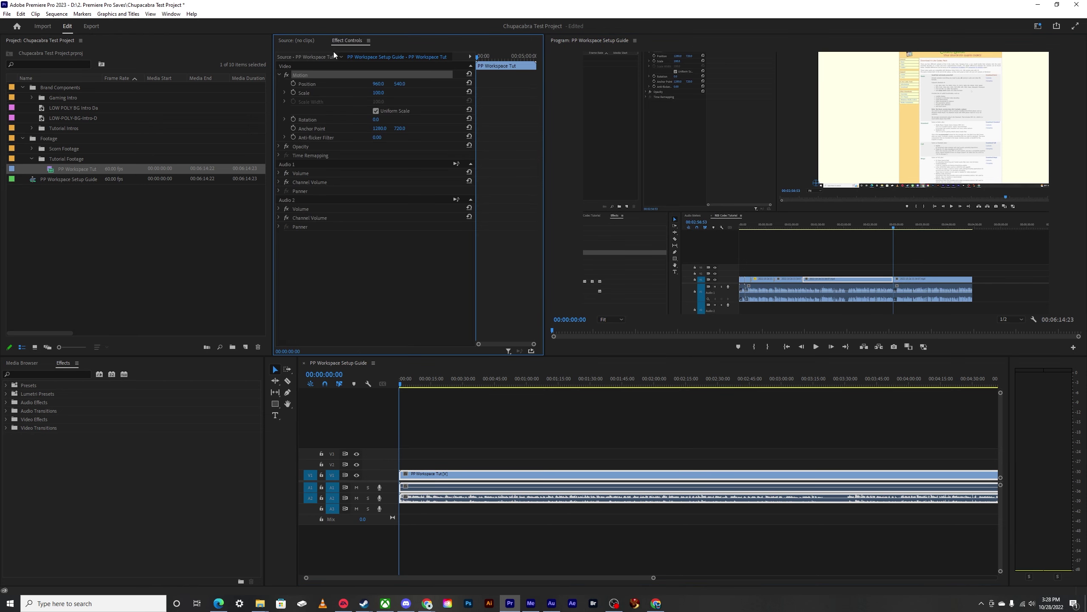
click(304, 93)
click(379, 93)
text(7)
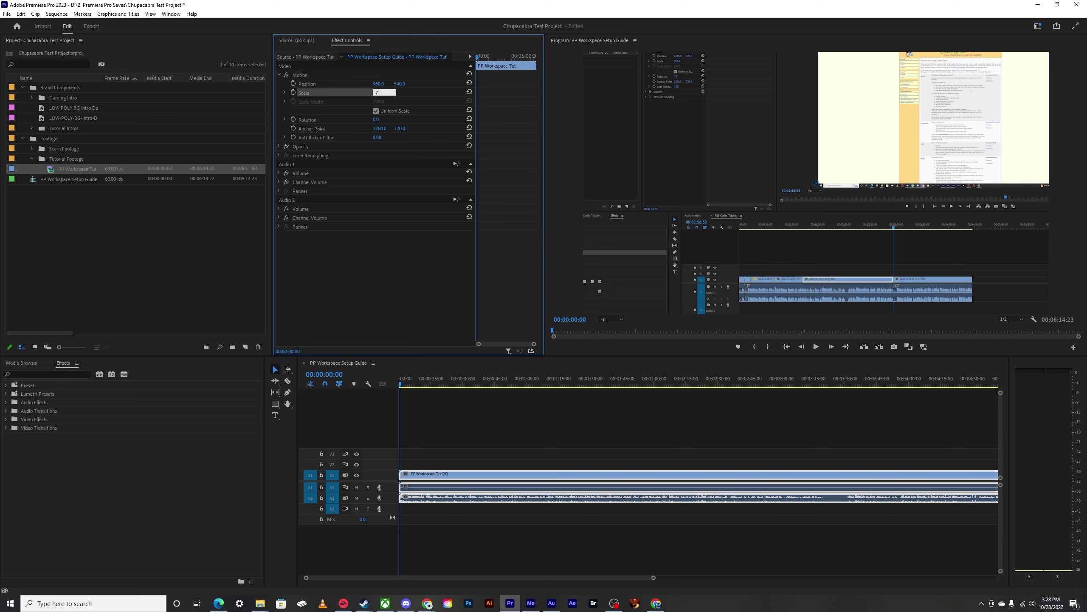
text(5)
key(Return)
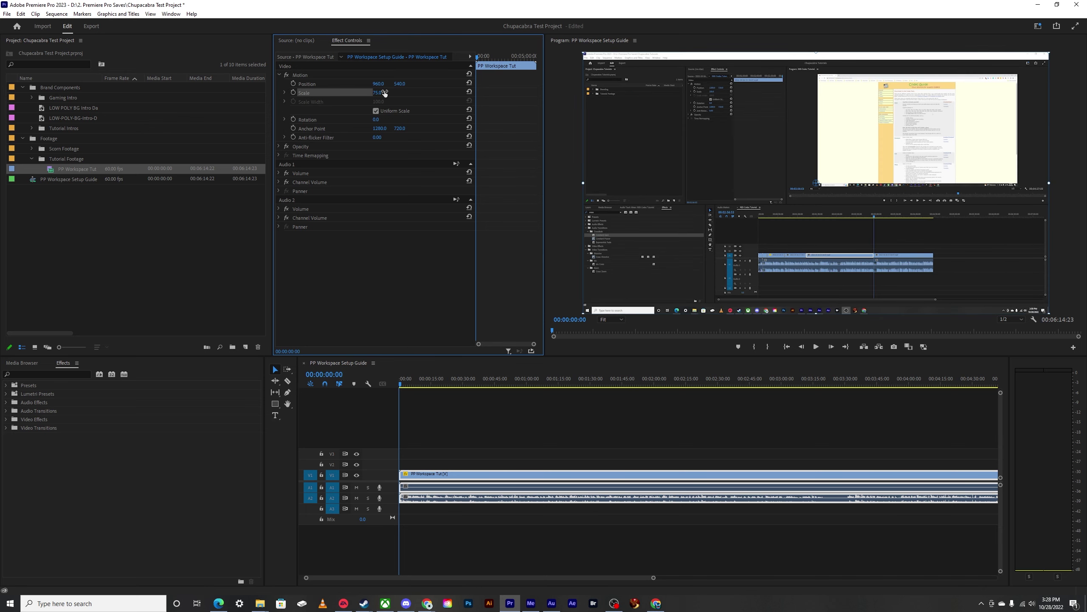
Step: Close the PP Workspace Setup Guide sequence and delete it from the project
click(646, 410)
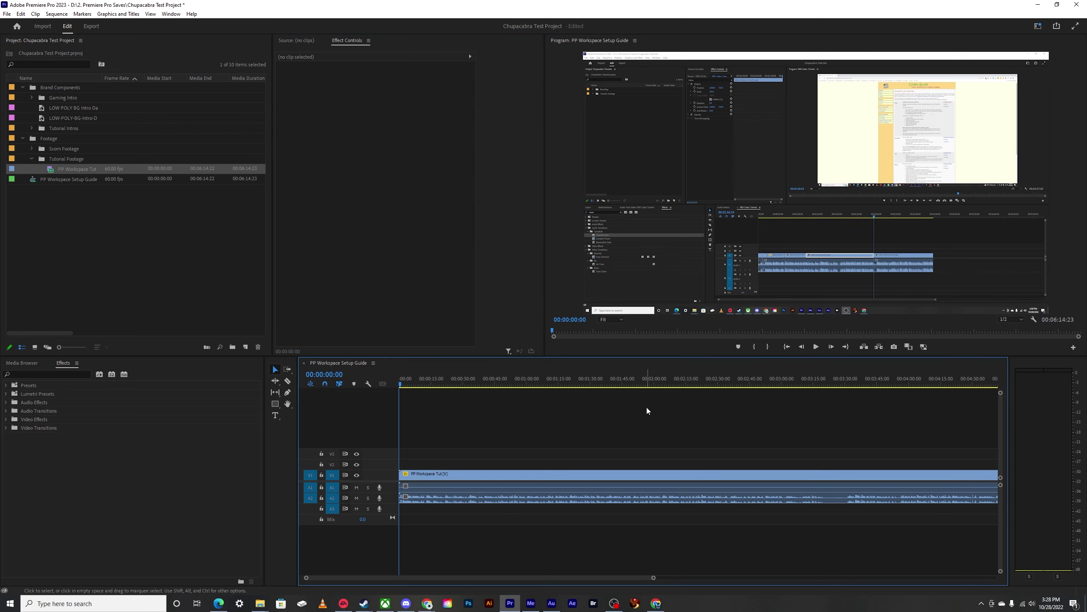
click(536, 476)
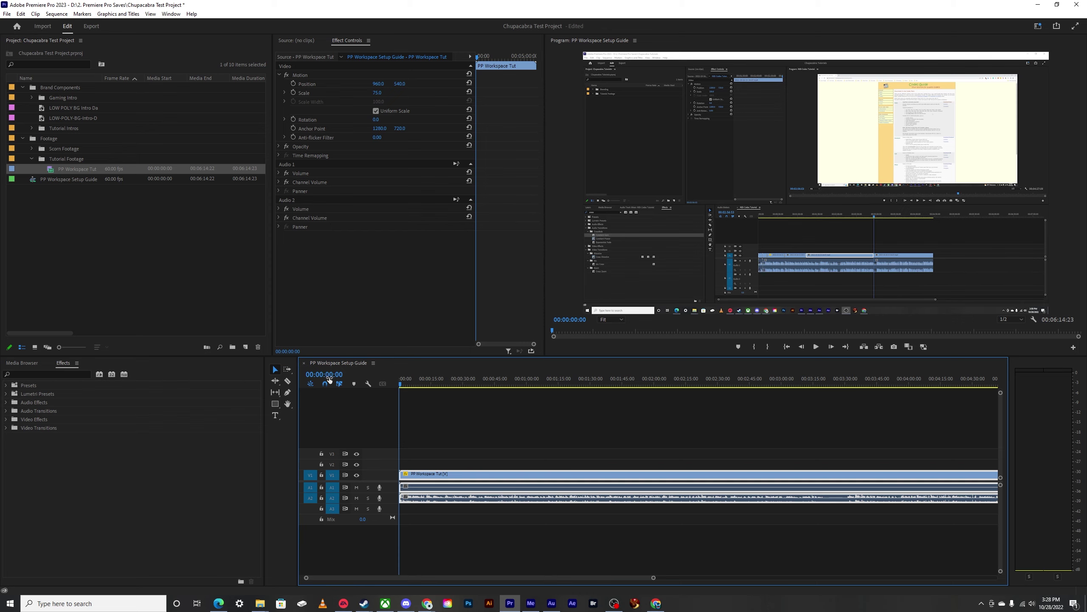
click(304, 363)
click(96, 172)
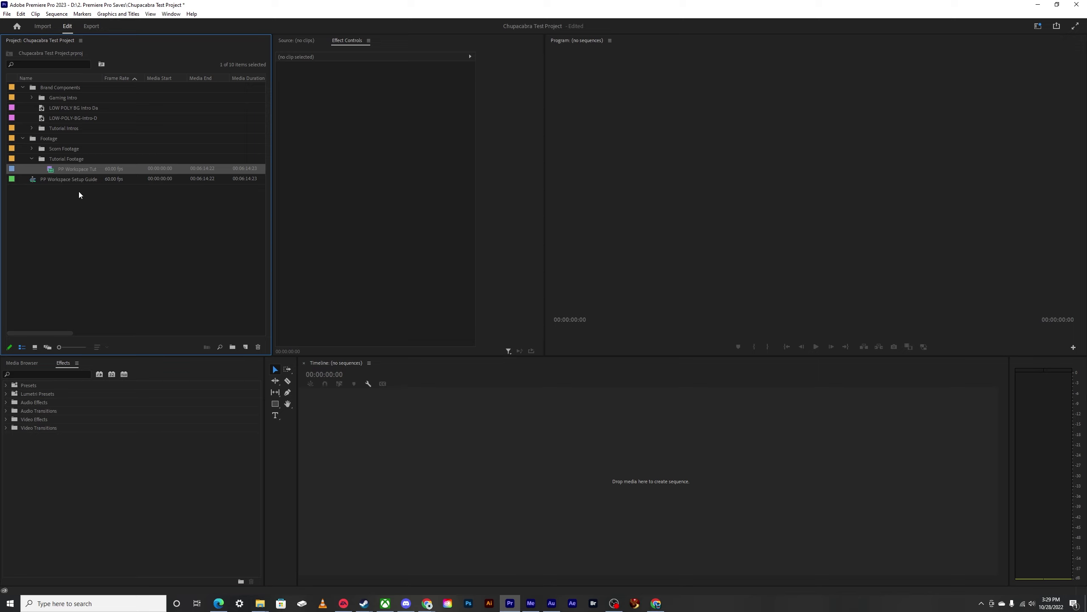
click(49, 181)
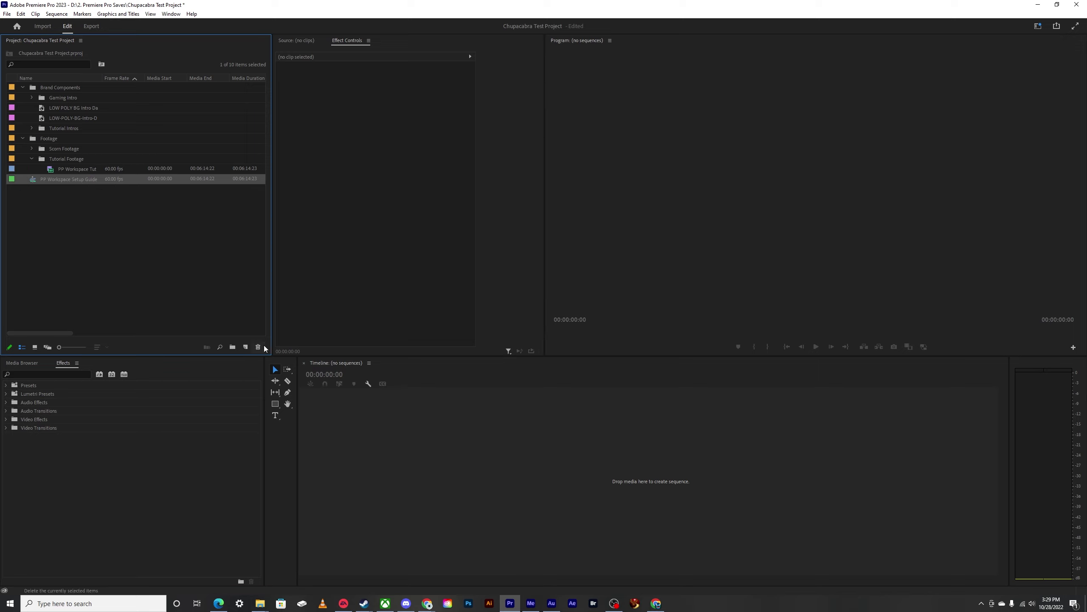
key(Delete)
Step: Create a new sequence directly from the PP Workspace Tut clip so that it matches the footage settings
click(86, 169)
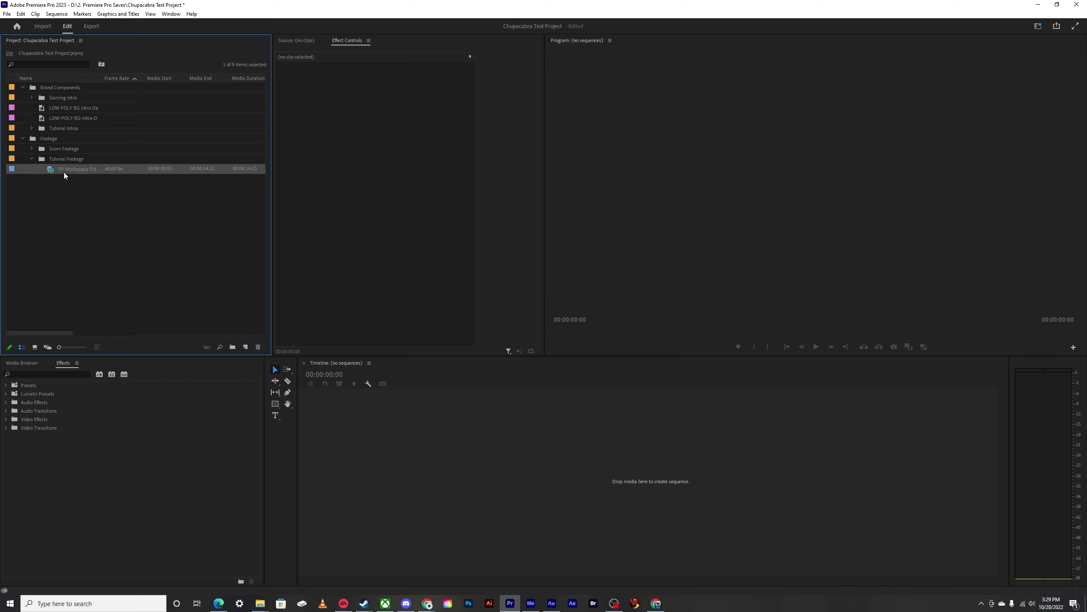
drag(173, 265, 245, 350)
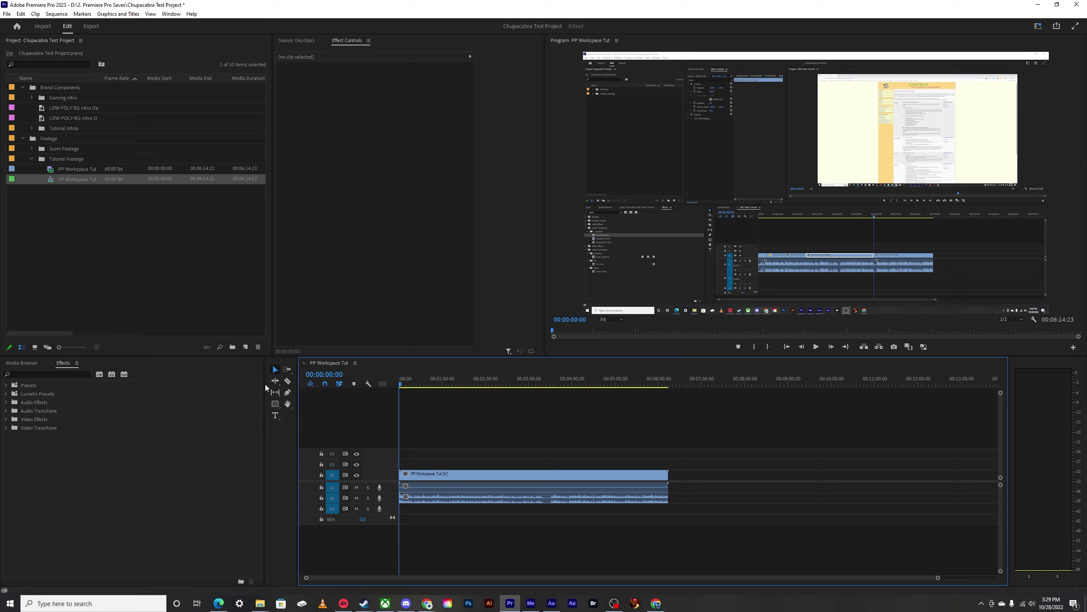
Step: Examine the waveforms of audio tracks A1 and A2 and the options available for the timeline clip
double_click(392, 497)
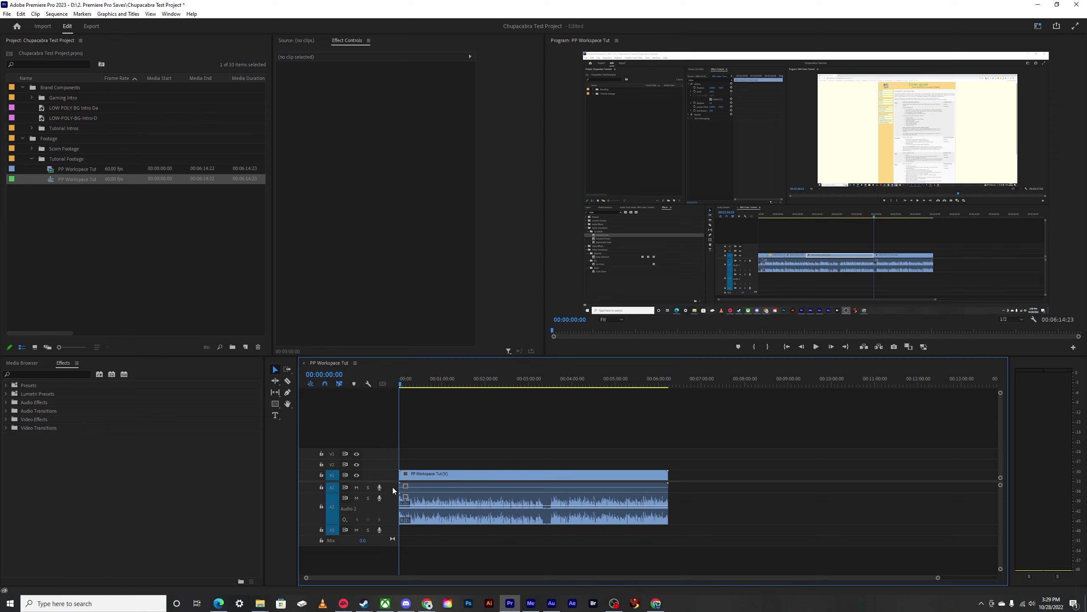
double_click(392, 487)
double_click(392, 487)
double_click(392, 502)
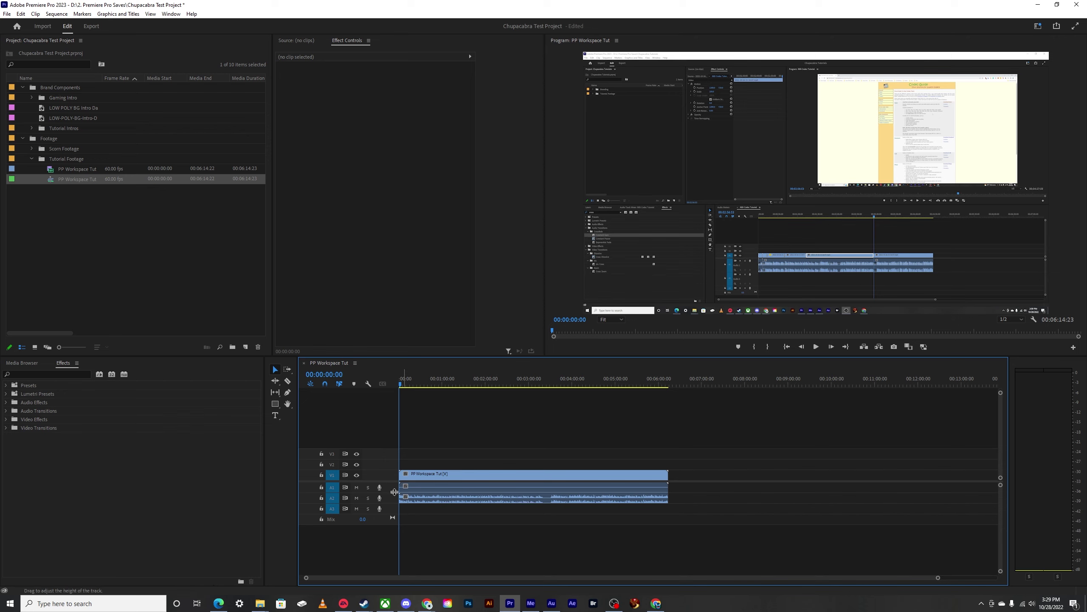
mouse_move(513, 472)
mouse_down()
mouse_move(535, 478)
mouse_move(513, 478)
mouse_up()
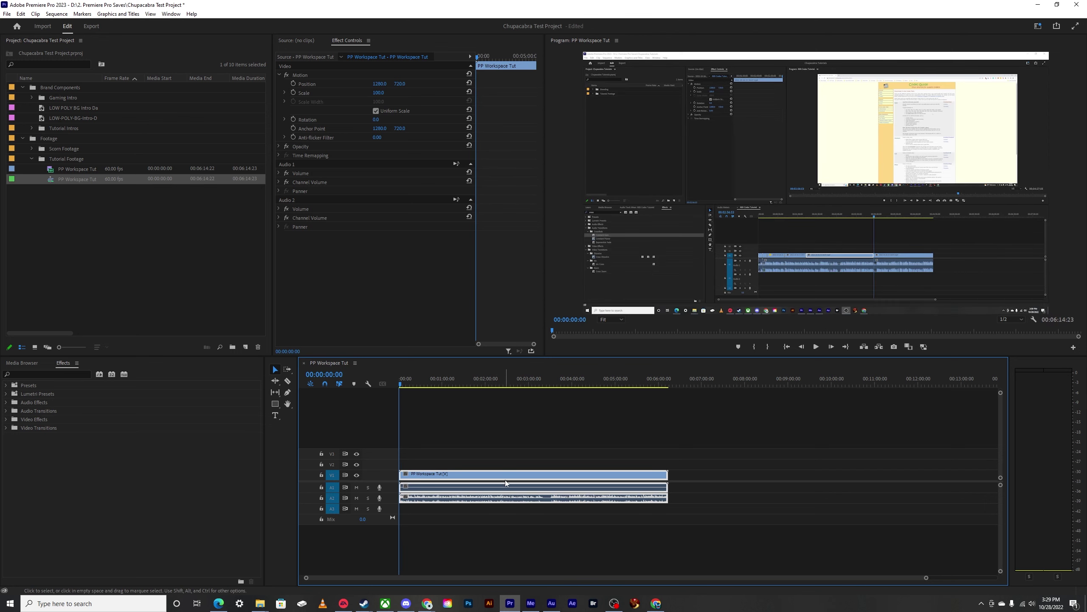
right_click(526, 479)
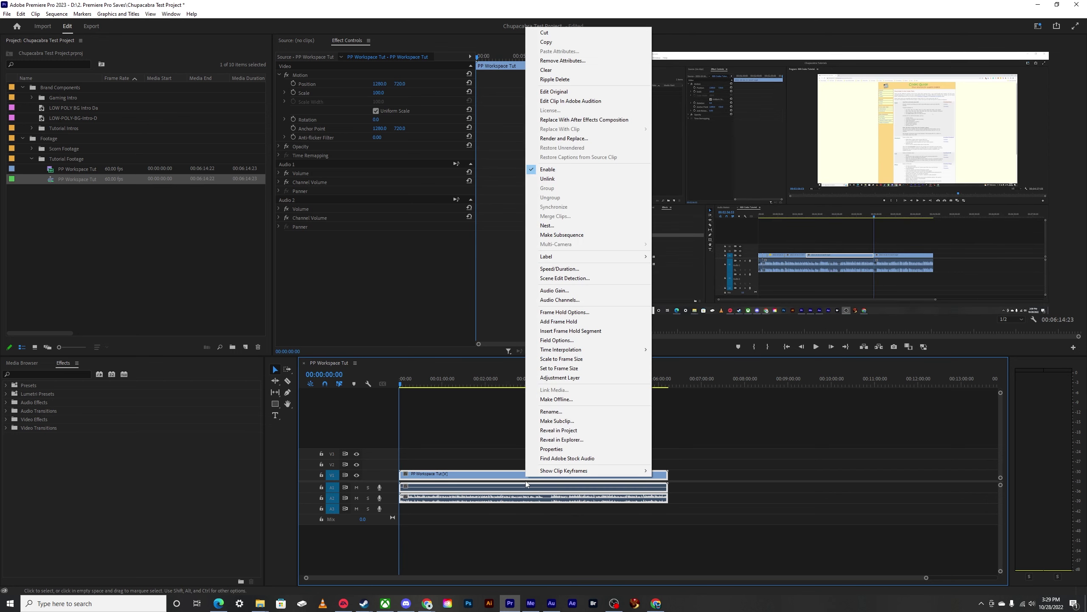
click(489, 415)
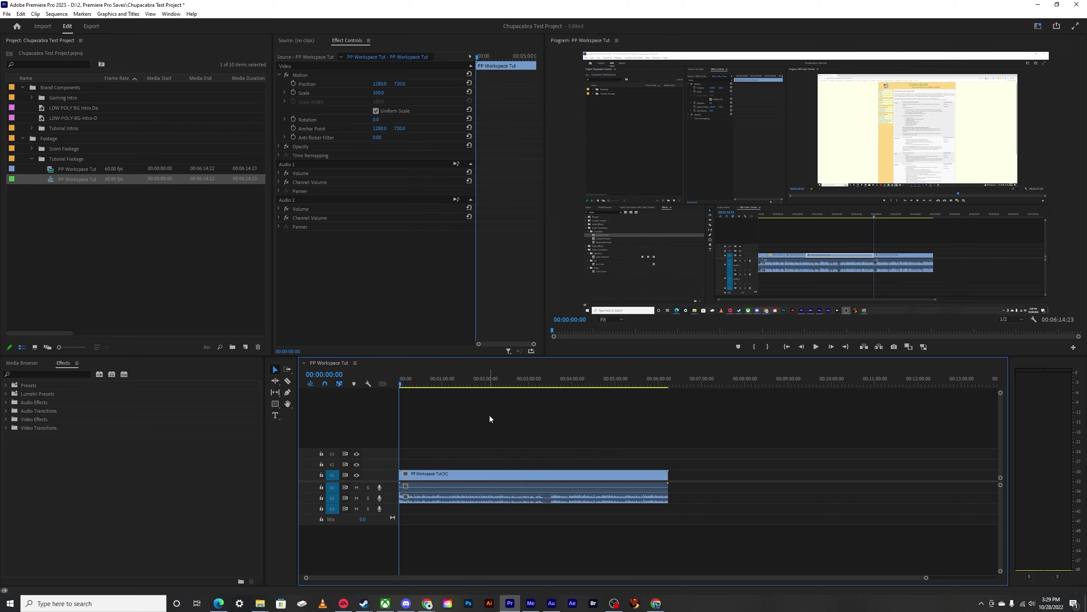
Step: Expand audio track A1 and unlink the PP Workspace Tut clip's video from its audio
click(453, 488)
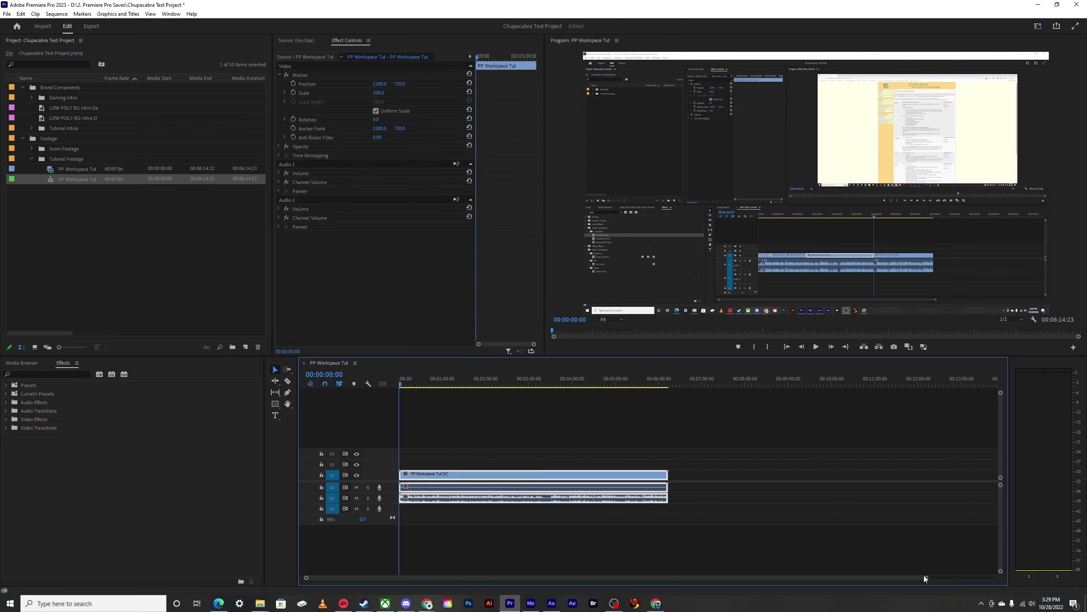
drag(926, 577, 736, 577)
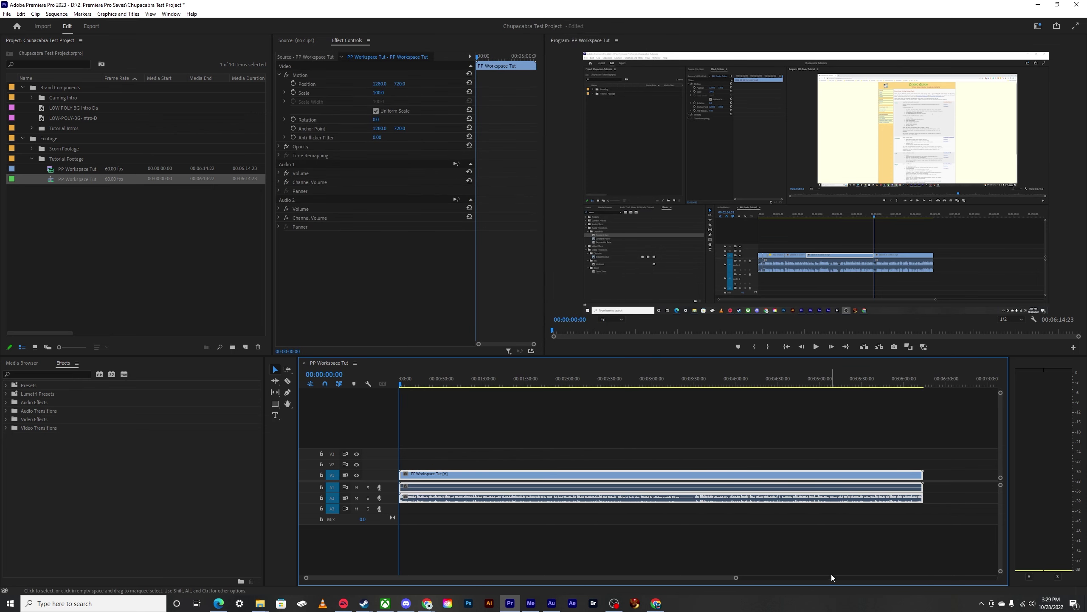
double_click(386, 486)
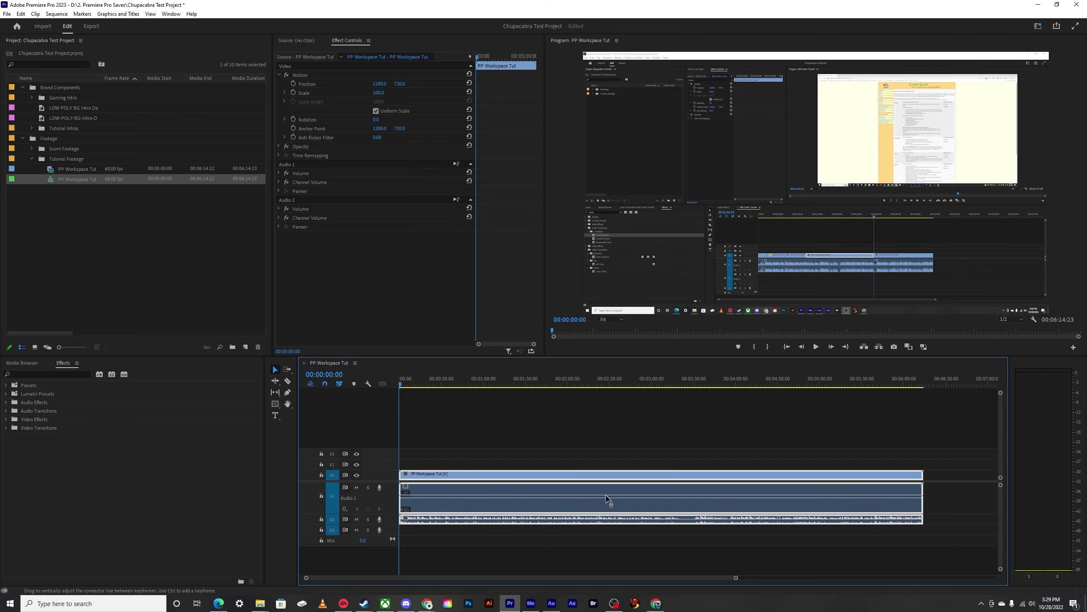
click(895, 455)
click(615, 491)
right_click(551, 503)
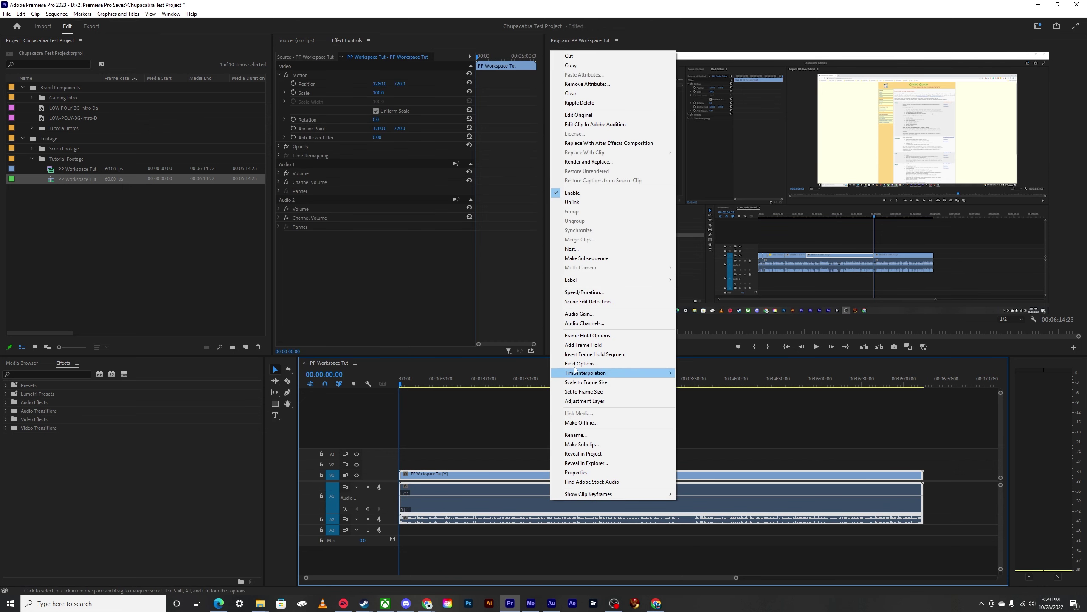
click(572, 202)
Step: Delete the silent audio clip on A1 and move the A2 voice audio up to A1
click(566, 508)
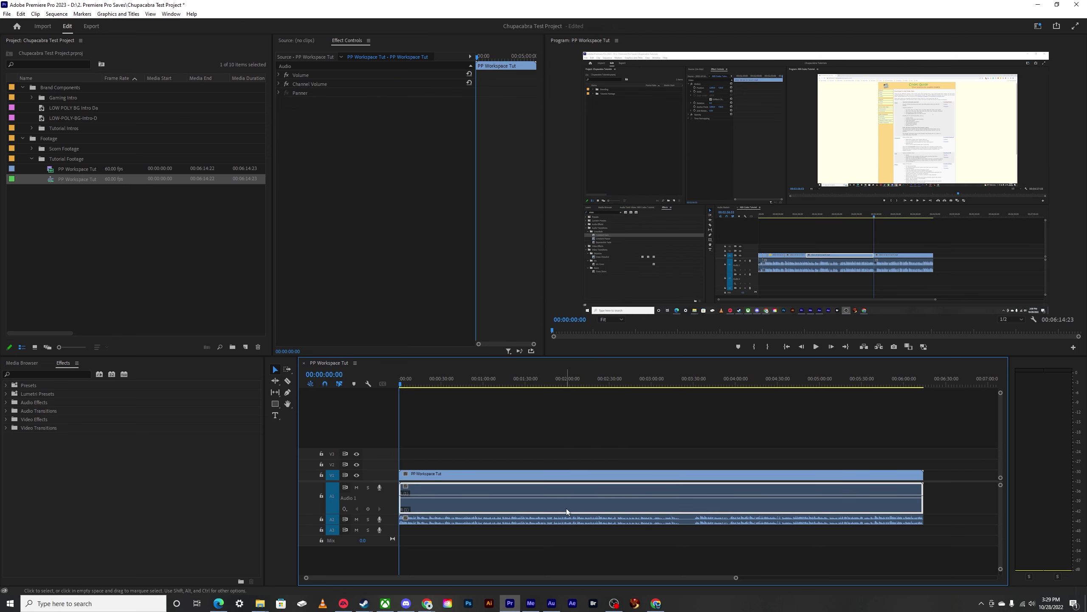
key(Delete)
drag(564, 517, 563, 507)
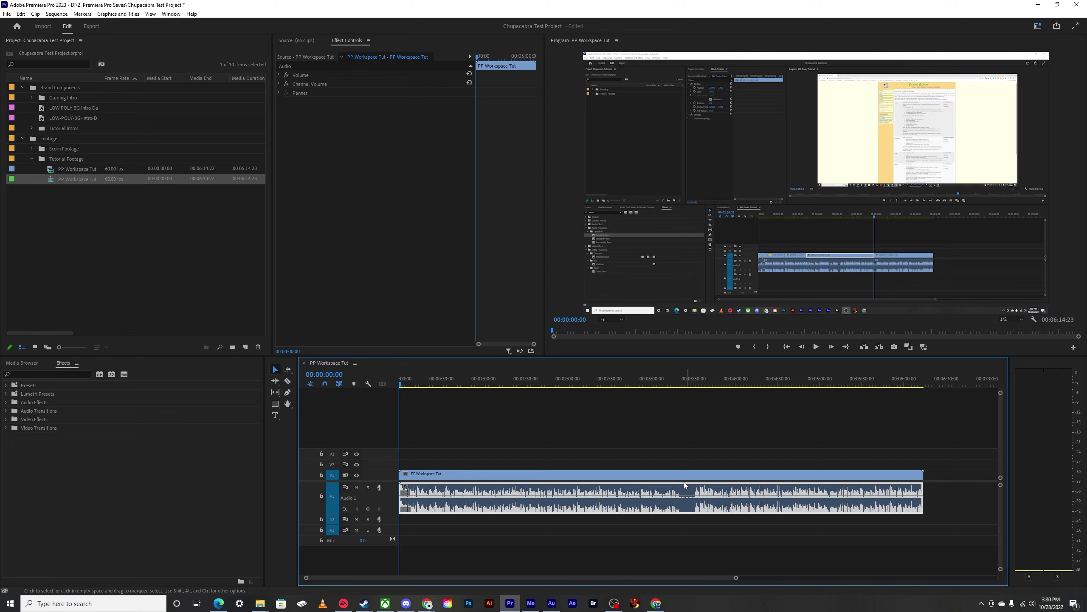
Step: Open the A1 audio clip in Adobe Audition and apply the "Larry Processing n60" favorite to it
right_click(684, 493)
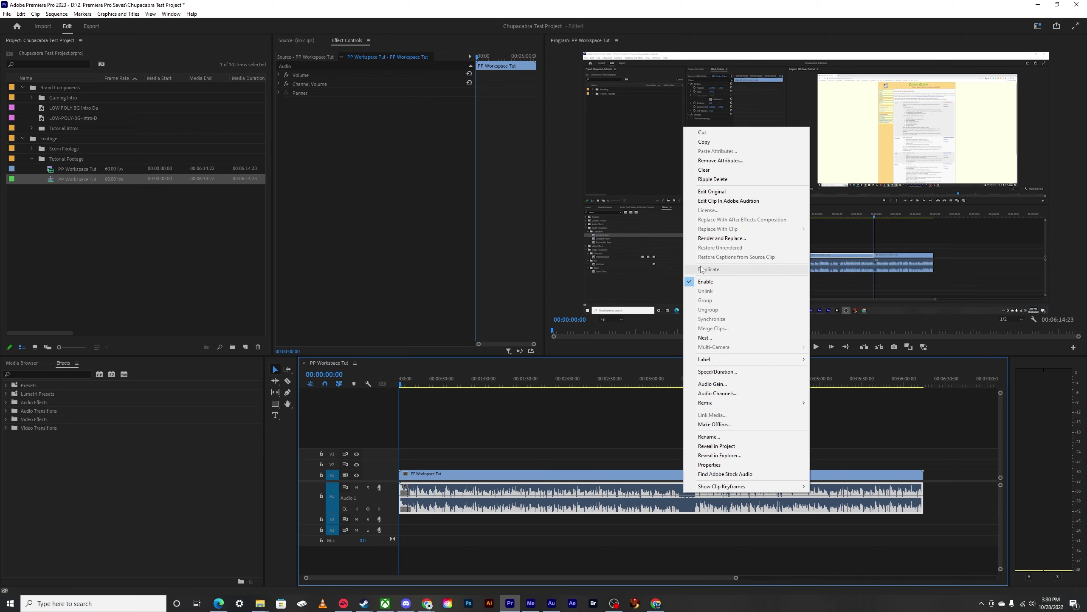
click(720, 201)
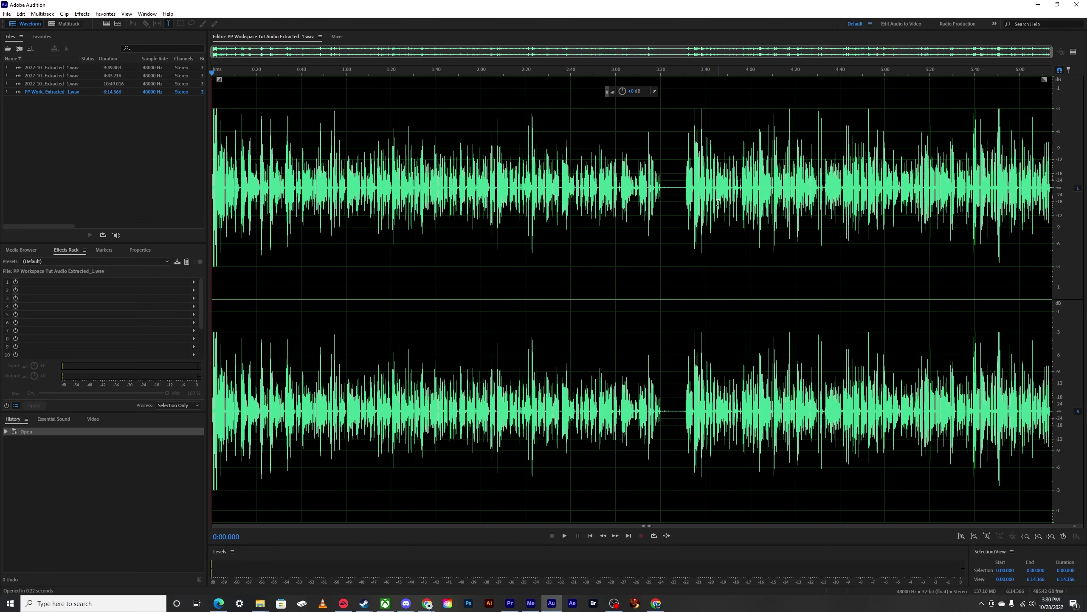
click(105, 14)
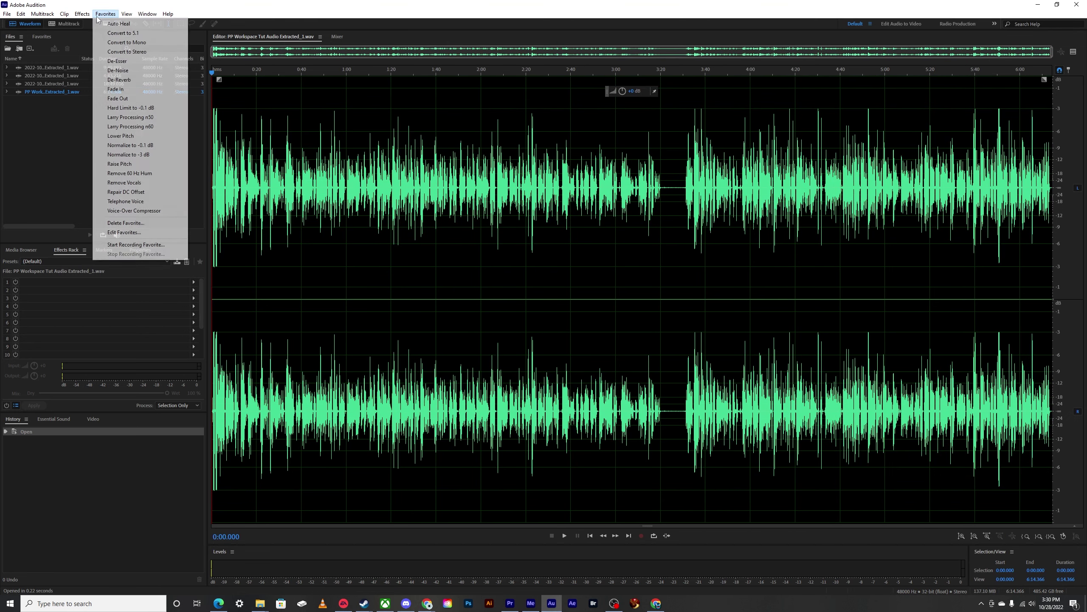
click(136, 127)
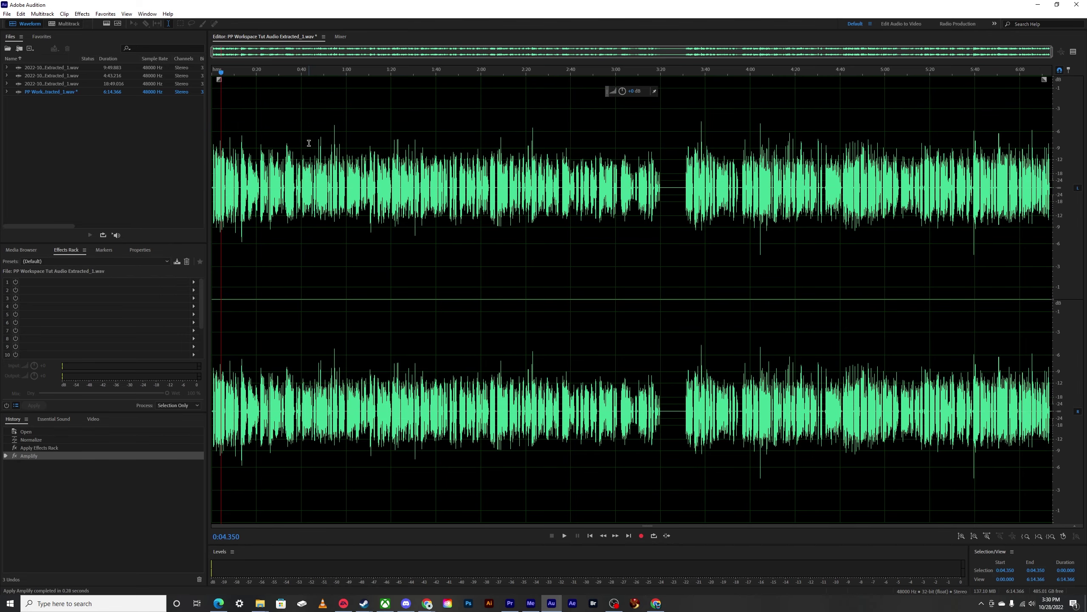
Step: Save the processed audio file, switch back to Premiere Pro and deselect the audio clip
key(ctrl+s)
click(509, 603)
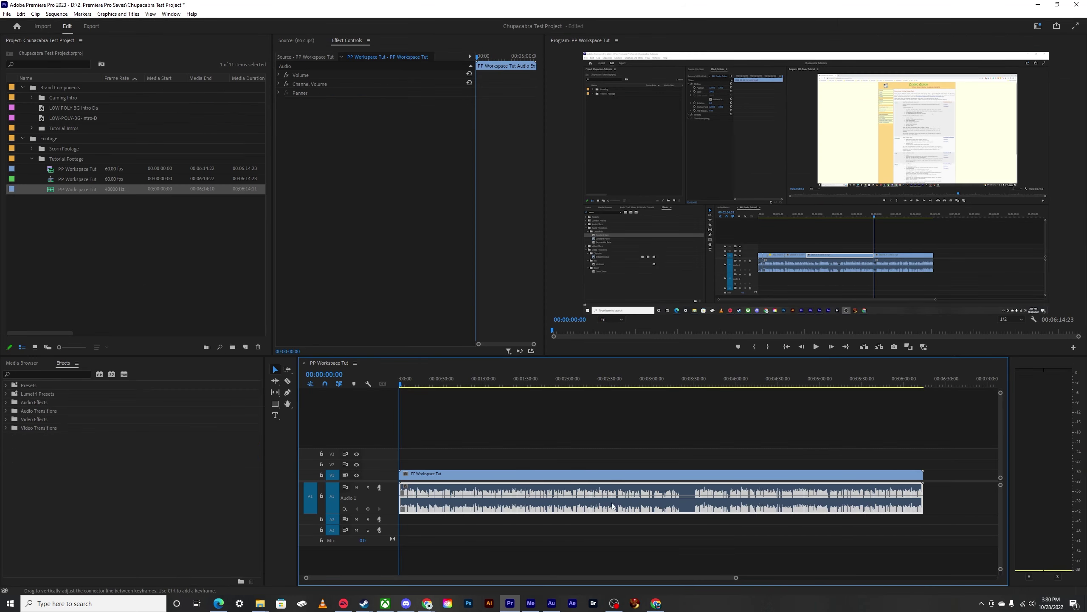
click(703, 432)
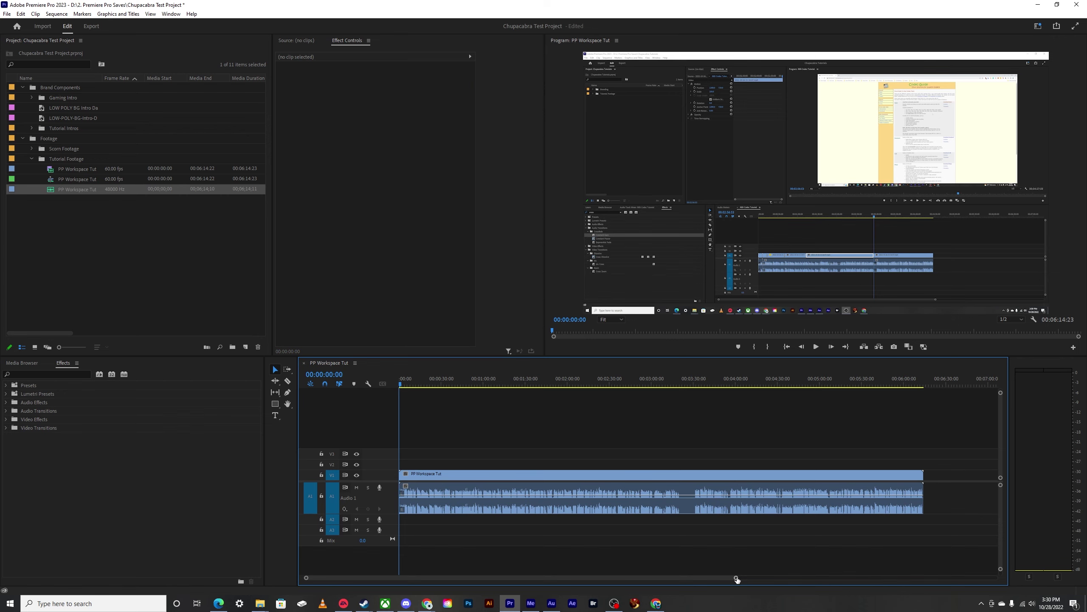
Step: Examine the video and audio along the whole timeline at different zoom levels and scroll positions
mouse_move(737, 579)
mouse_down()
mouse_move(677, 576)
mouse_move(780, 581)
mouse_move(728, 581)
mouse_up()
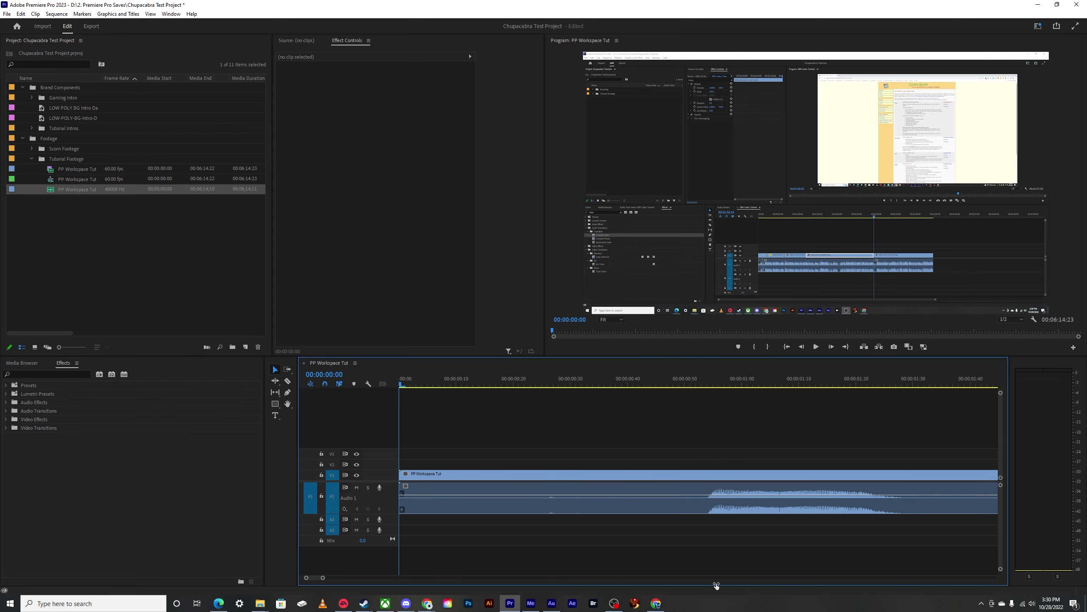
drag(455, 581, 655, 585)
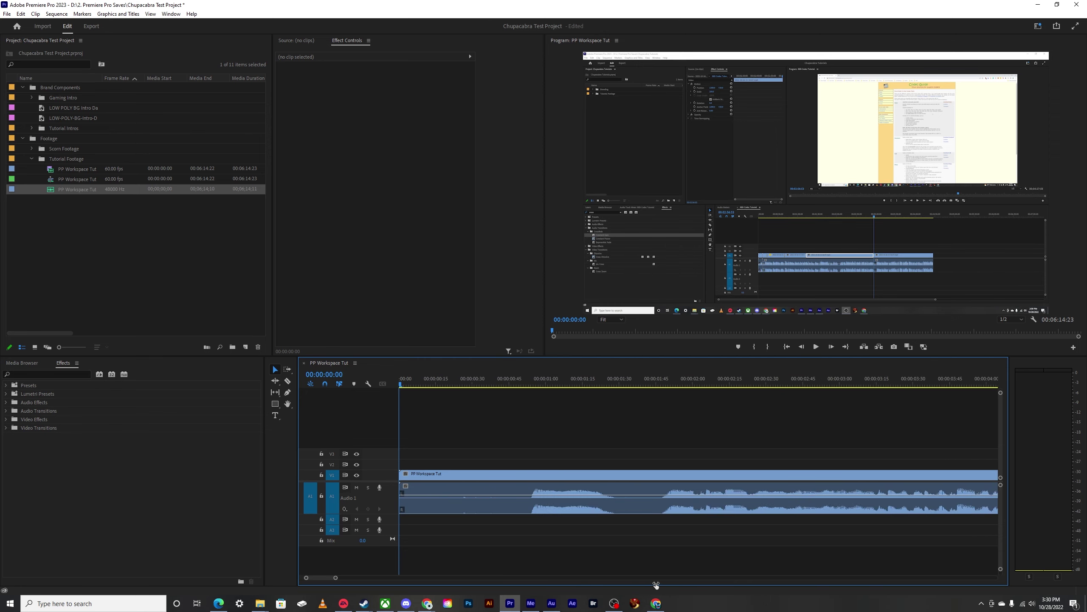
drag(647, 585, 752, 581)
drag(430, 579, 607, 581)
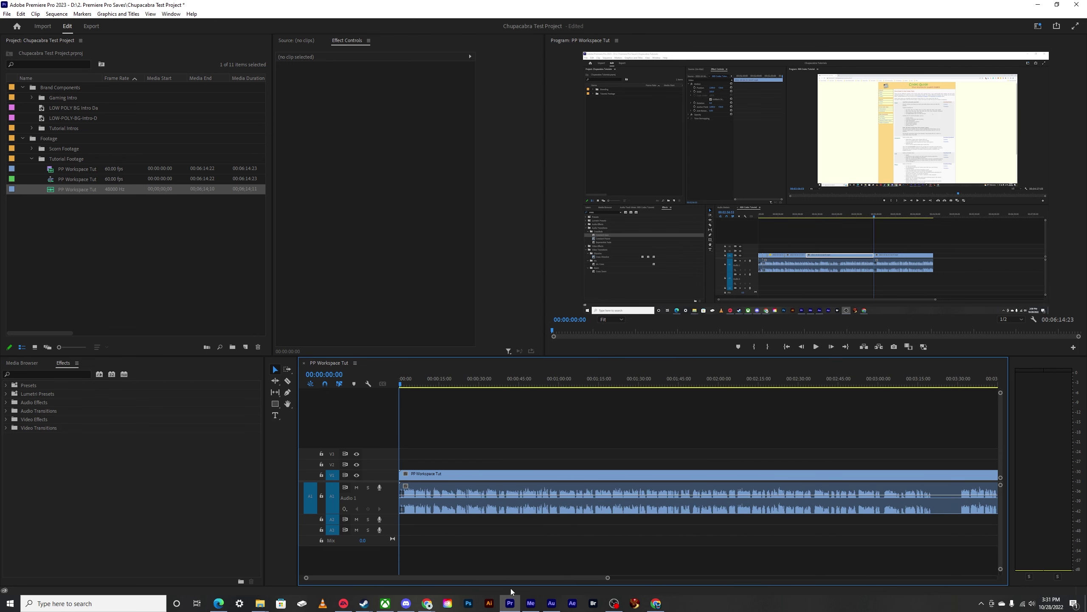
drag(504, 579, 624, 578)
mouse_move(427, 579)
mouse_down()
mouse_move(529, 578)
mouse_move(442, 576)
mouse_up()
scroll(442, 575, left, 10)
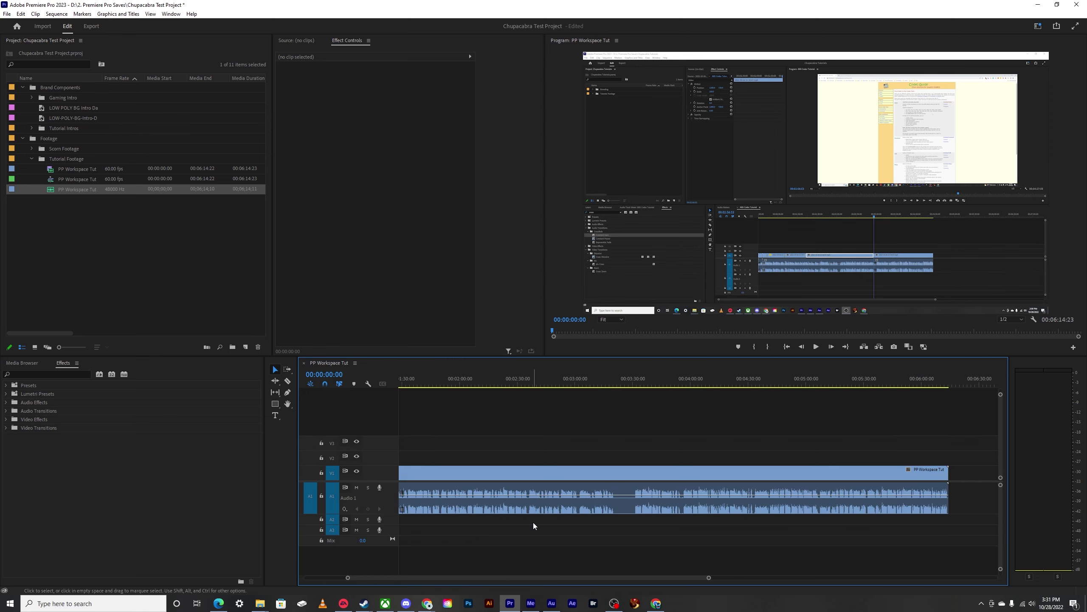
scroll(533, 522, down, 3)
scroll(533, 520, up, 2)
scroll(533, 520, down, 4)
scroll(534, 519, up, 4)
scroll(435, 463, down, 2)
scroll(413, 462, up, 3)
scroll(413, 462, up, 5)
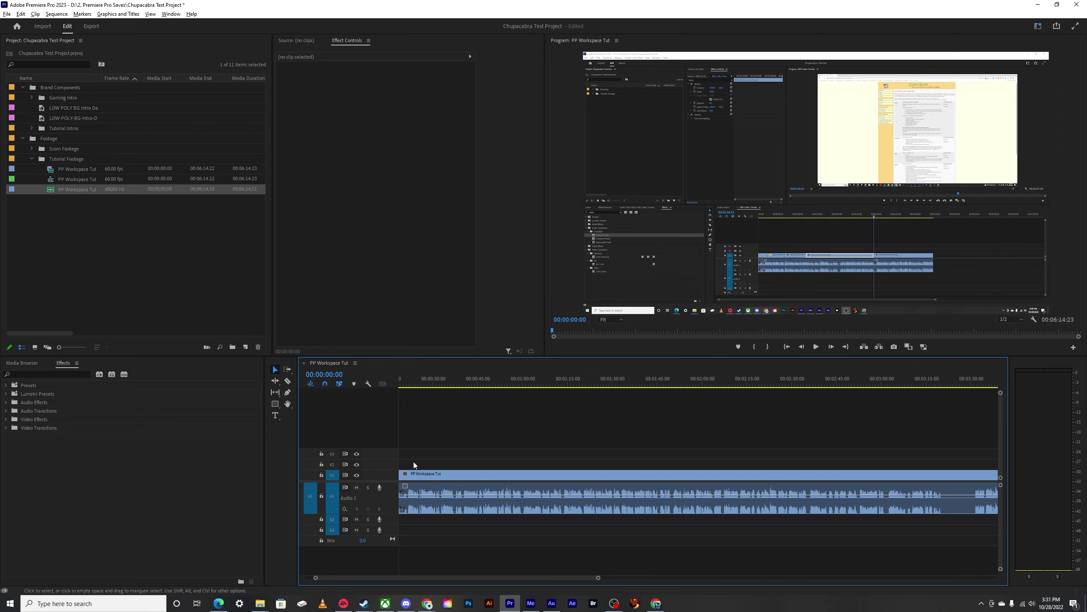
scroll(413, 462, down, 6)
scroll(540, 462, up, 3)
scroll(540, 462, up, 1)
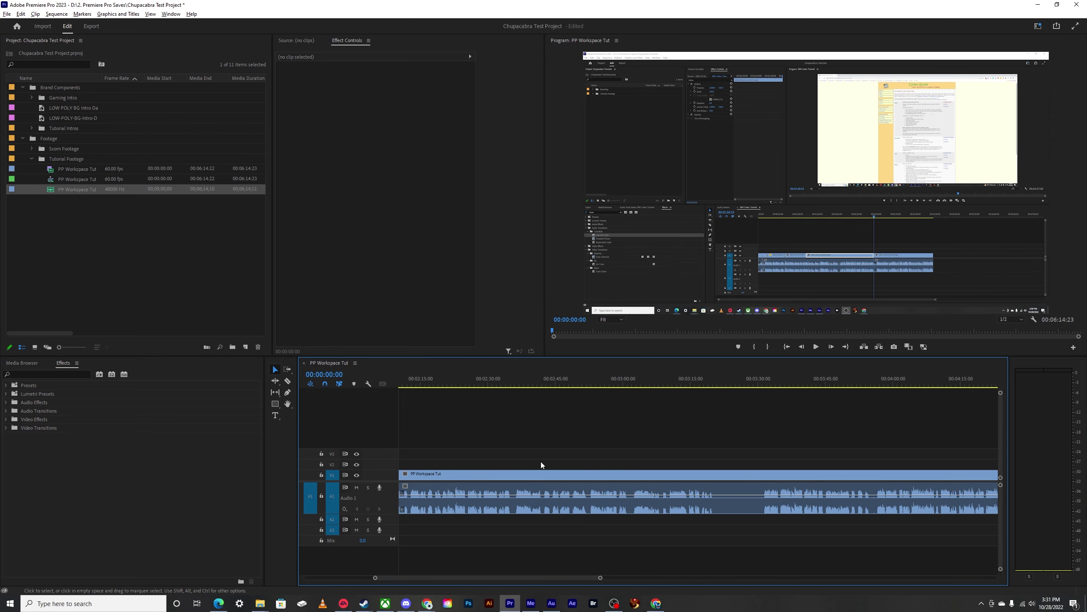
scroll(540, 462, down, 3)
scroll(541, 462, up, 1)
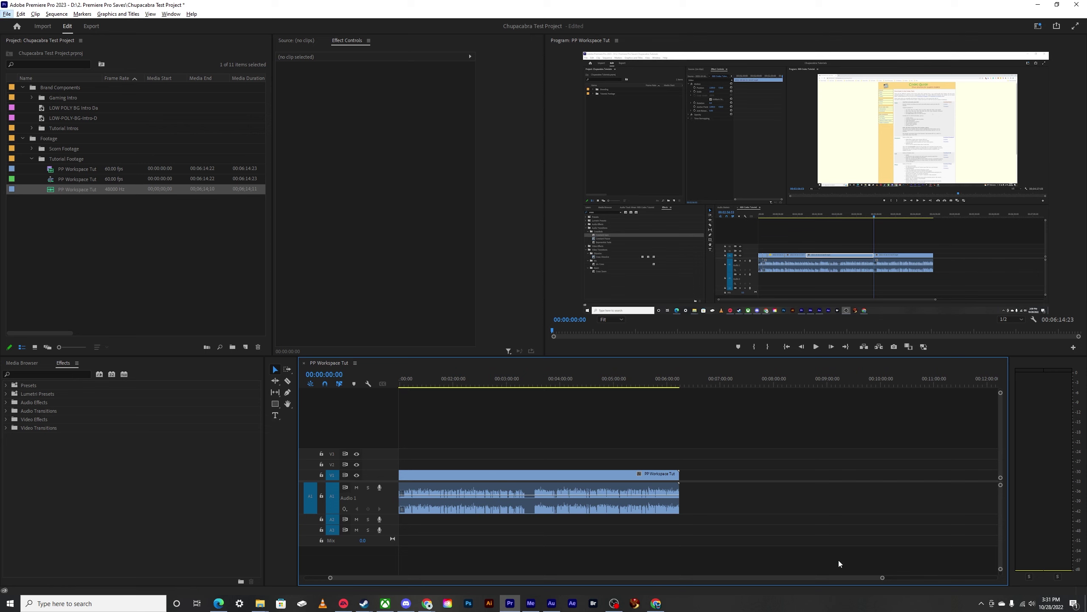
drag(819, 577, 713, 582)
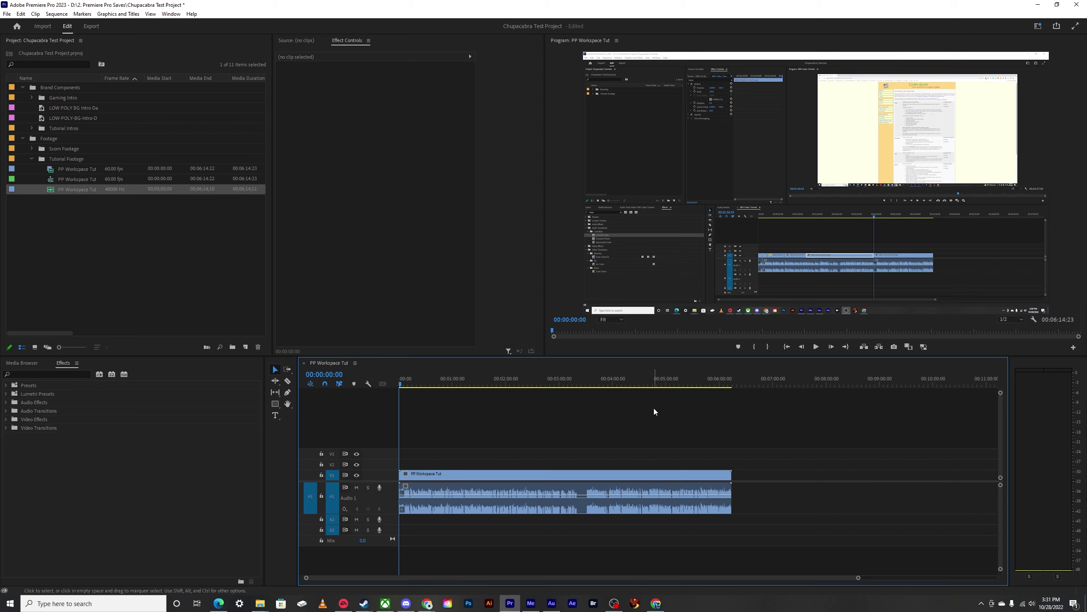
Step: Split the V1 and A1 clips with the Razor tool at both ends of the silent stretch, the second cut at 00:03:31:07
mouse_move(570, 384)
mouse_down()
mouse_move(597, 388)
mouse_move(583, 391)
mouse_up()
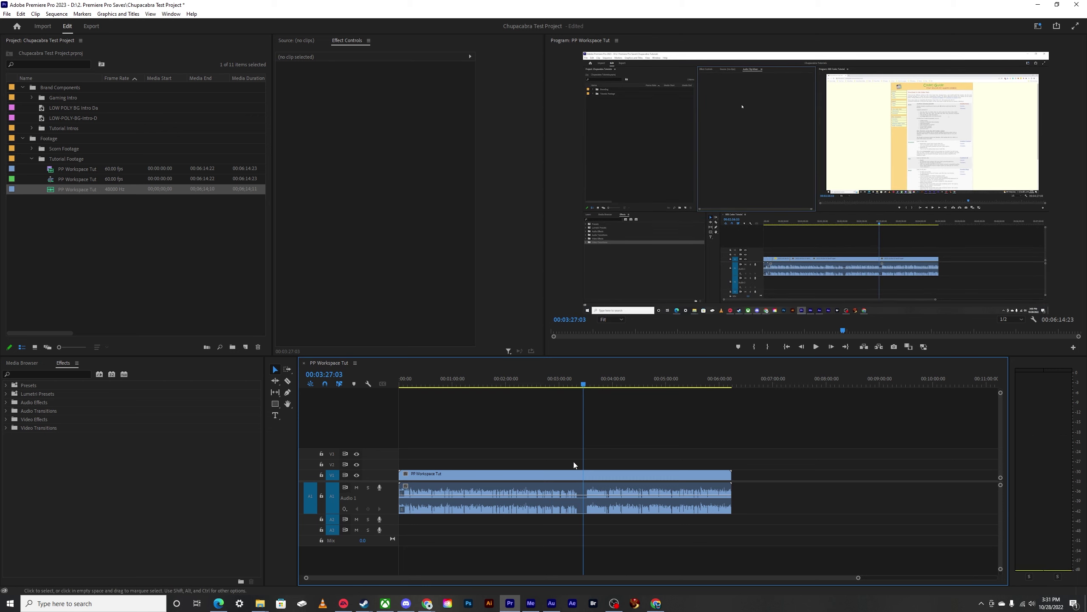
scroll(577, 494, up, 5)
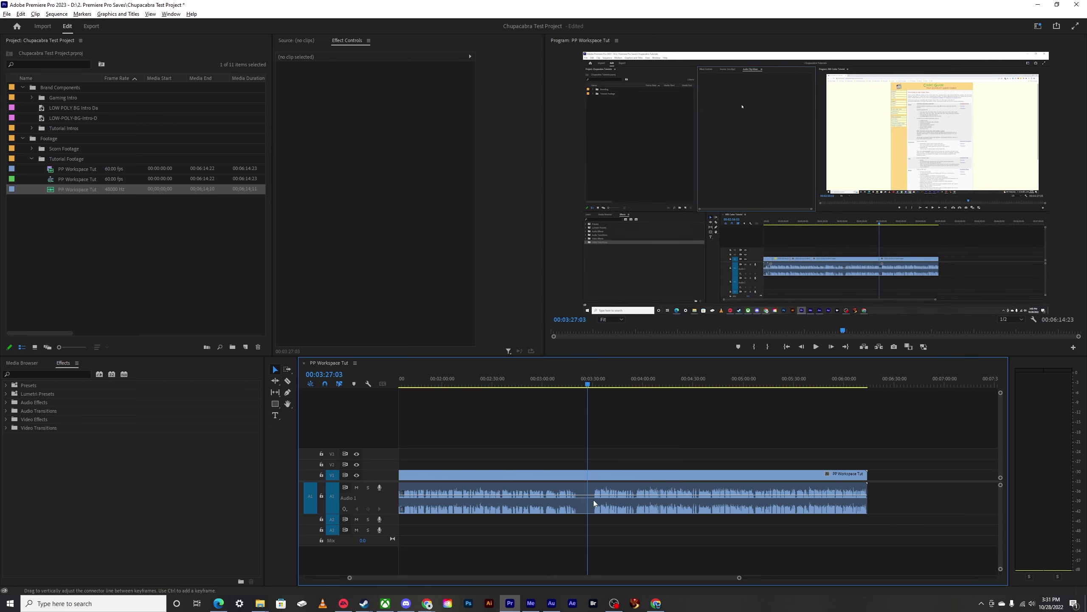
mouse_move(587, 381)
mouse_down()
mouse_move(552, 383)
mouse_move(595, 383)
mouse_up()
key(c)
click(562, 473)
click(583, 383)
click(596, 473)
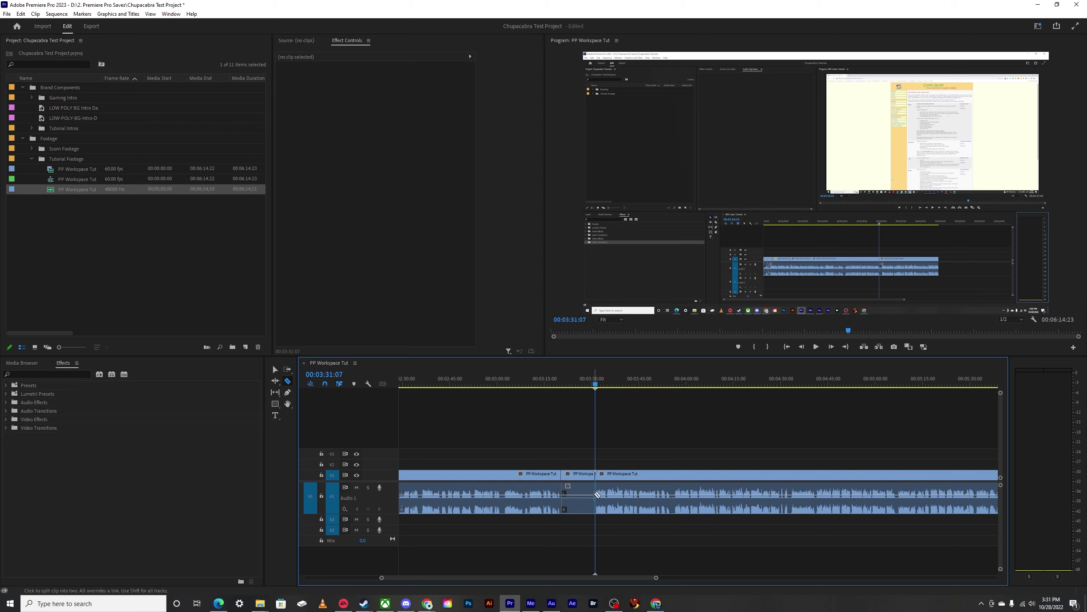
Step: Delete the silent segment between the two cuts from both V1 and A1
key(v)
click(572, 493)
key(Delete)
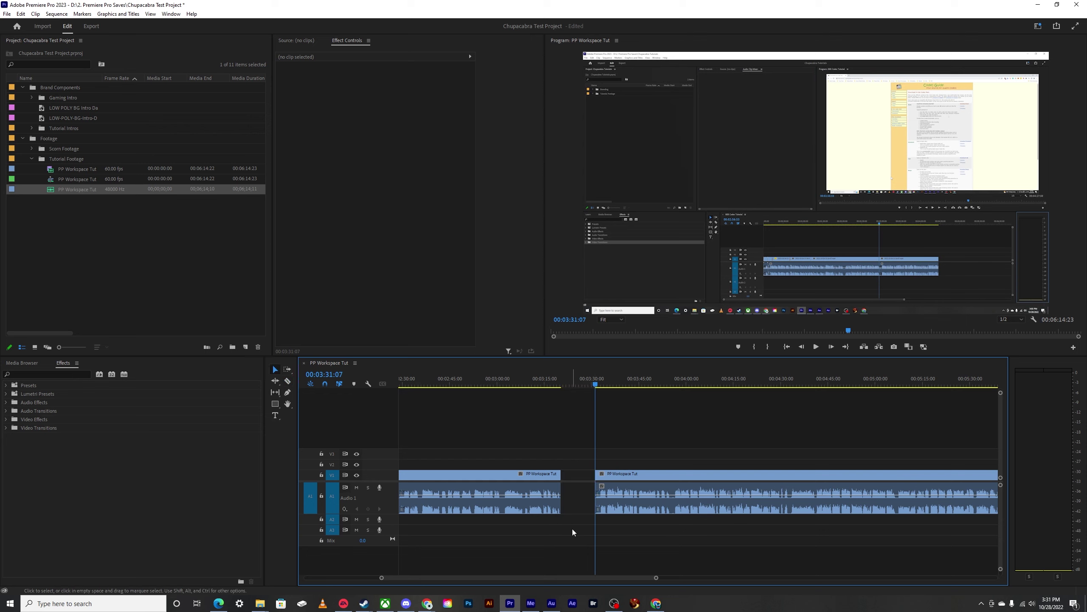
Step: Undo the deletion of the silent segment and both Razor cuts on V1 and A1
key(ctrl+z)
mouse_move(585, 384)
mouse_down()
mouse_move(573, 387)
mouse_move(600, 387)
mouse_move(568, 390)
mouse_move(597, 388)
mouse_move(585, 388)
mouse_up()
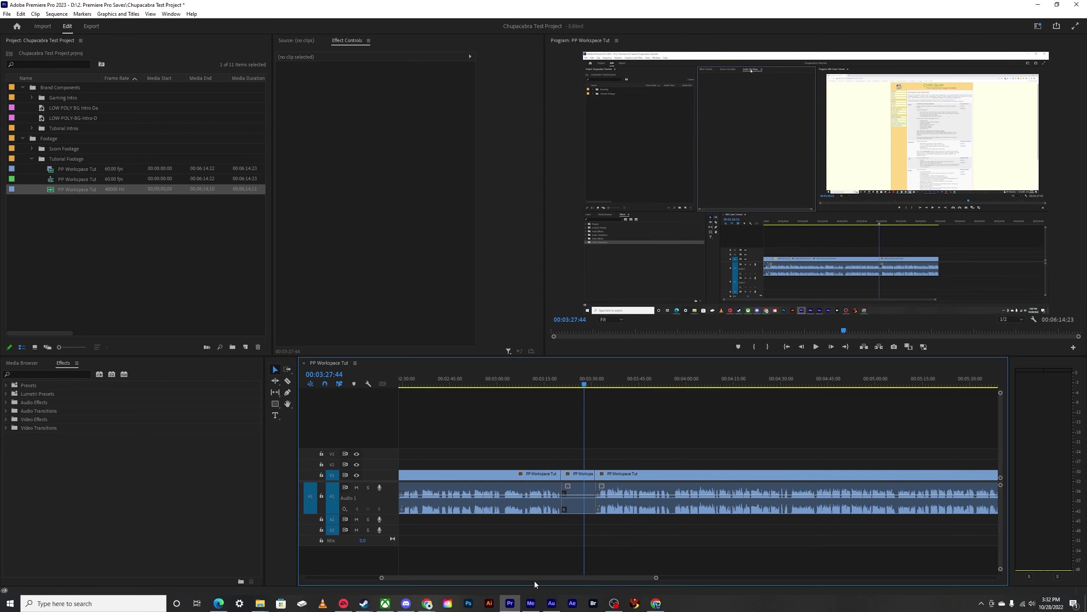
key(ctrl+z)
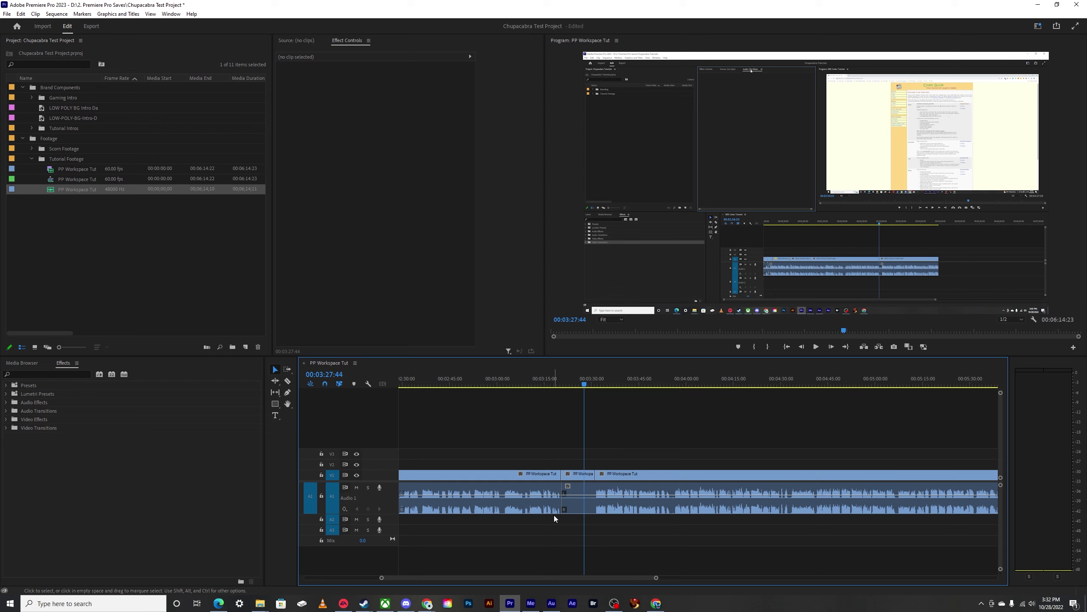
key(ctrl+z)
Step: Play the sequence opening, try splitting V1 and A1 with the Razor tool just before the first speech, and undo the cut
drag(491, 576, 376, 577)
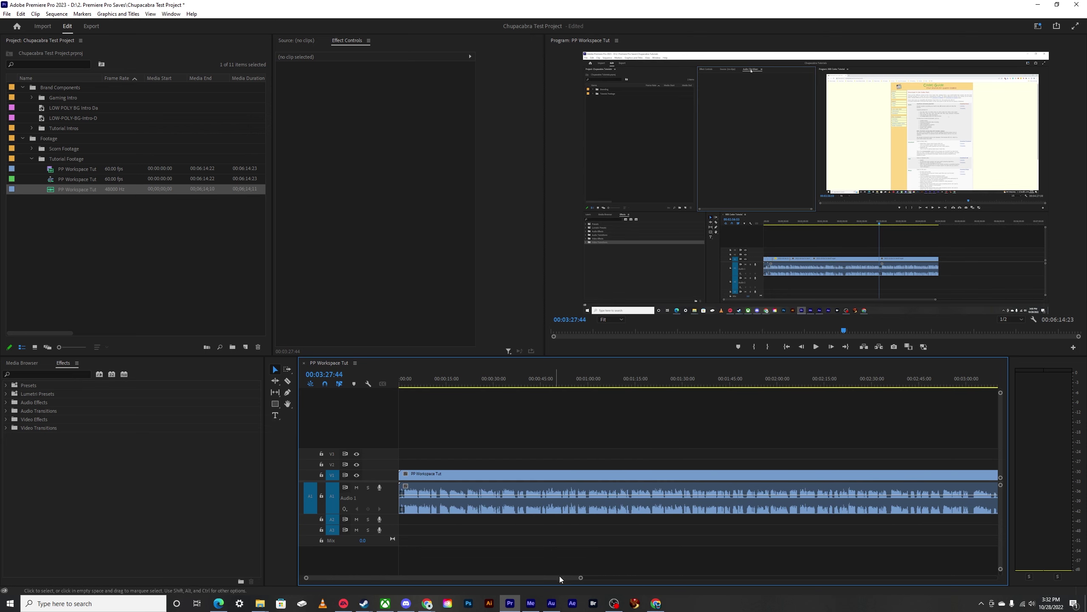
click(407, 388)
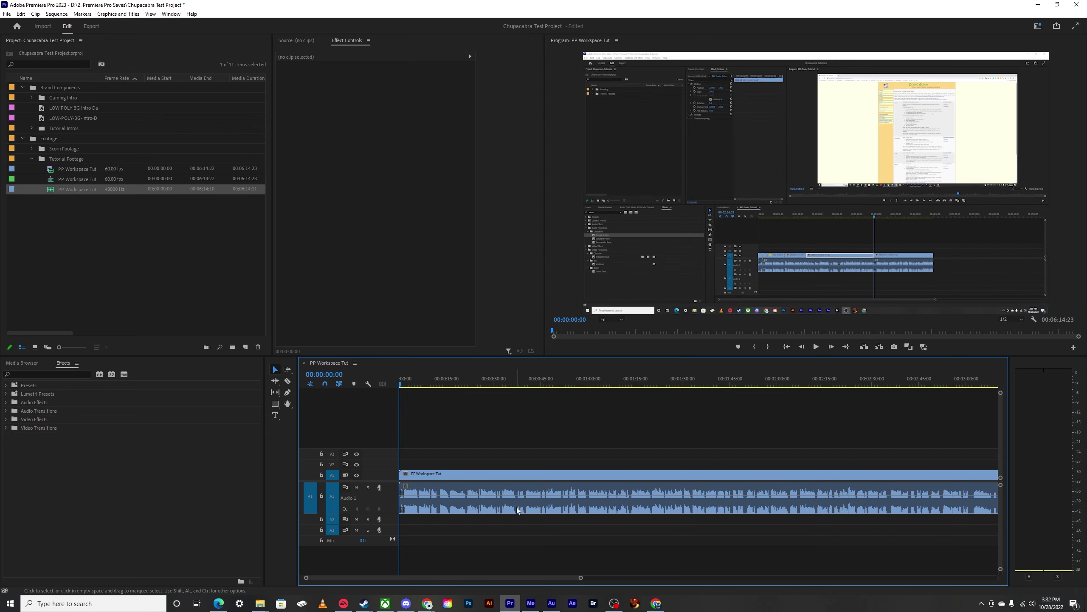
drag(579, 578, 379, 578)
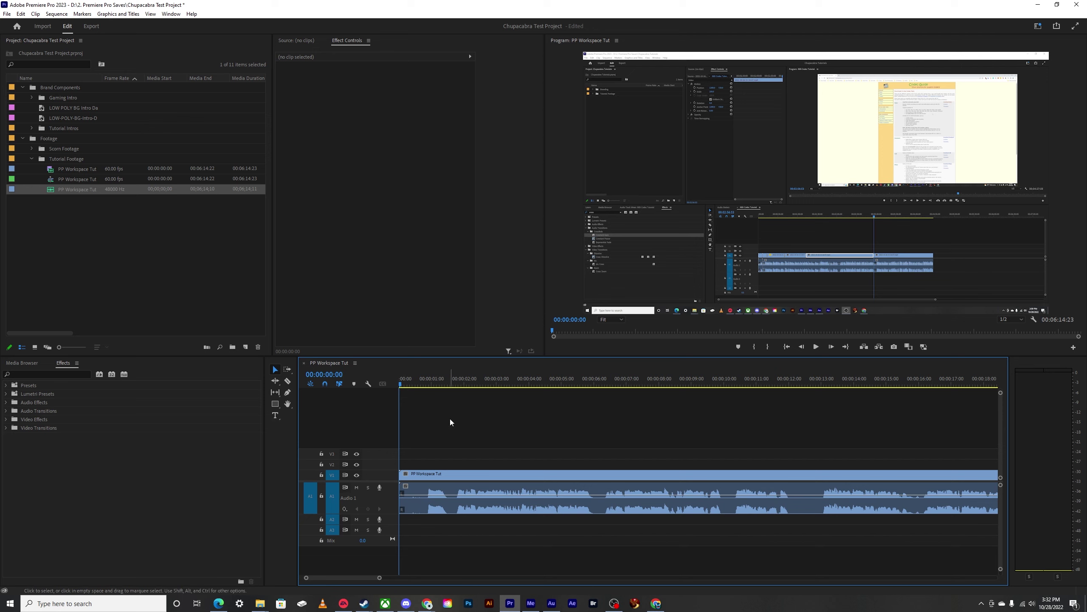
key(space)
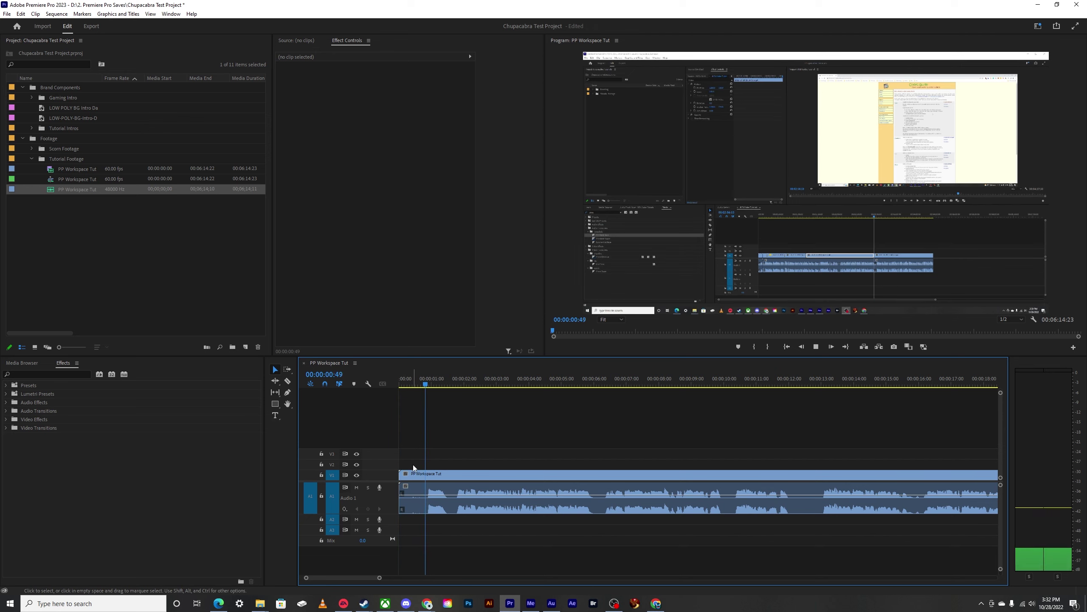
key(c)
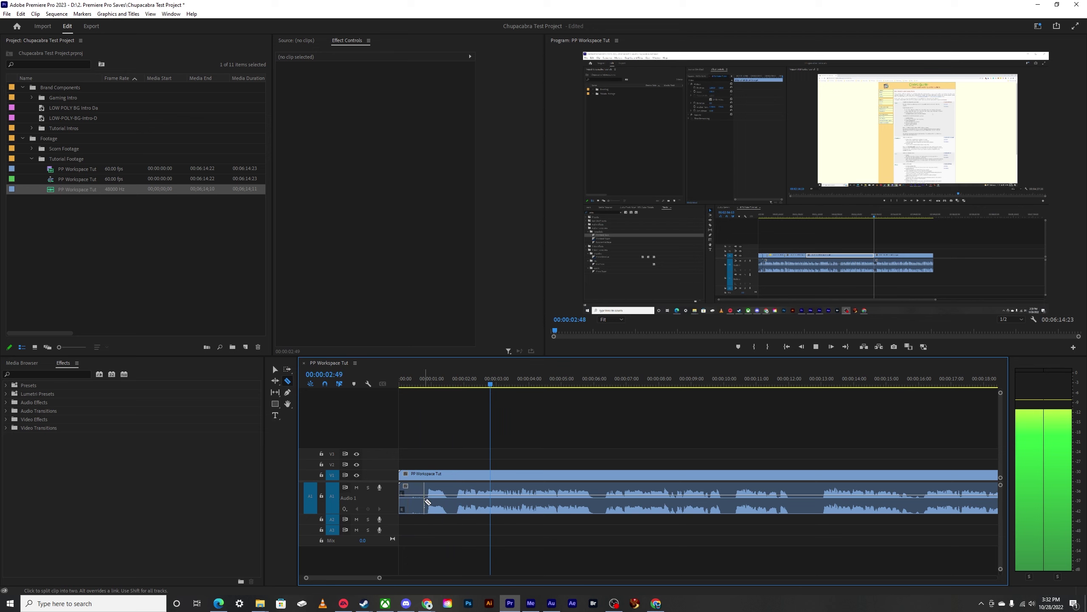
key(space)
click(426, 473)
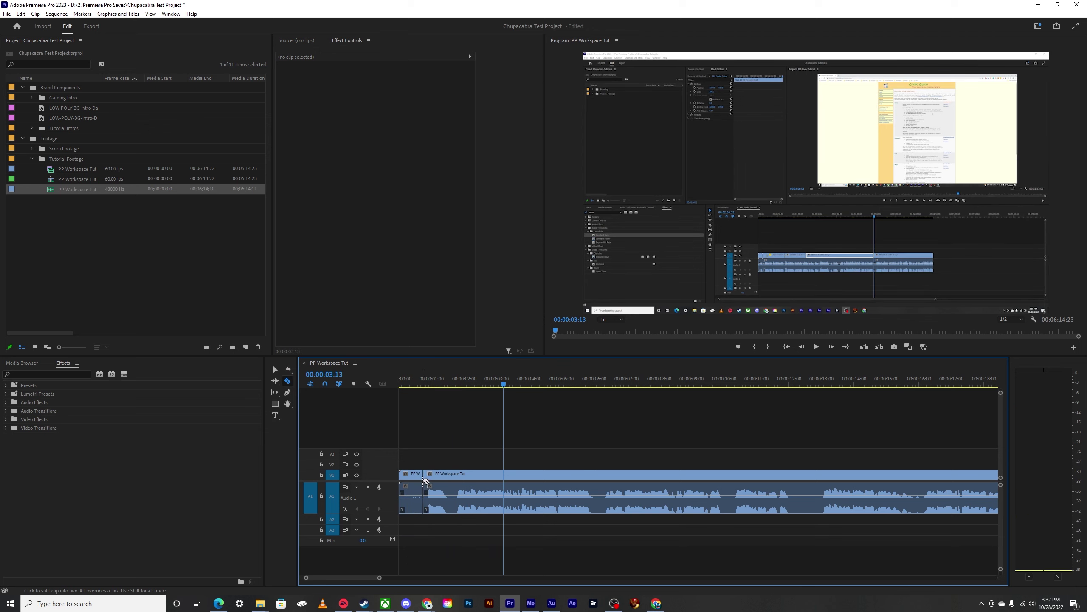
key(ctrl+z)
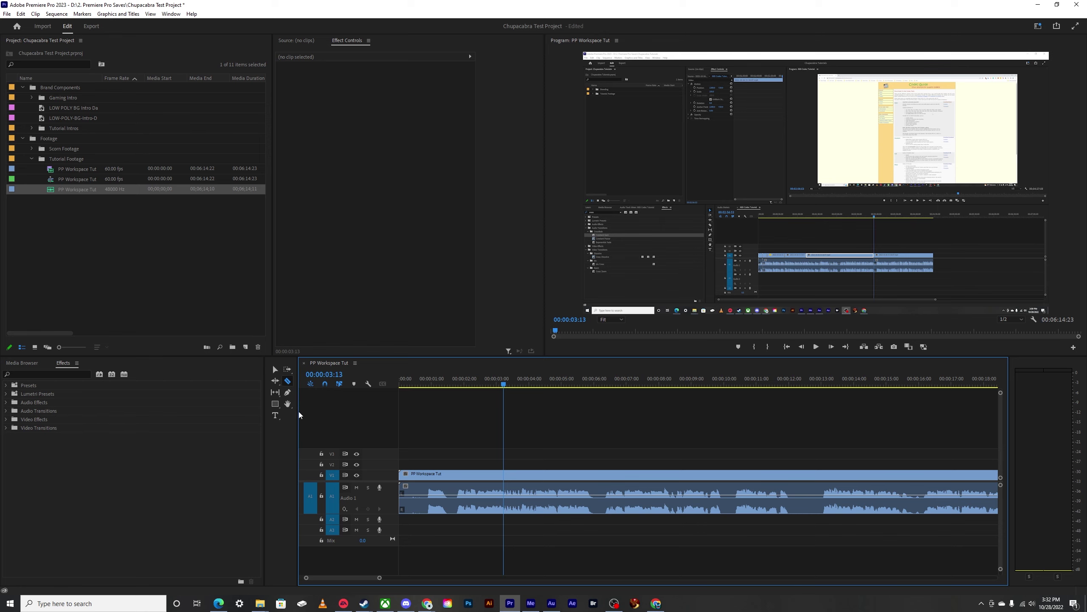
Step: Narrow the Tools panel beside the timeline to a single column and check its entry among the available panels
drag(300, 418, 284, 415)
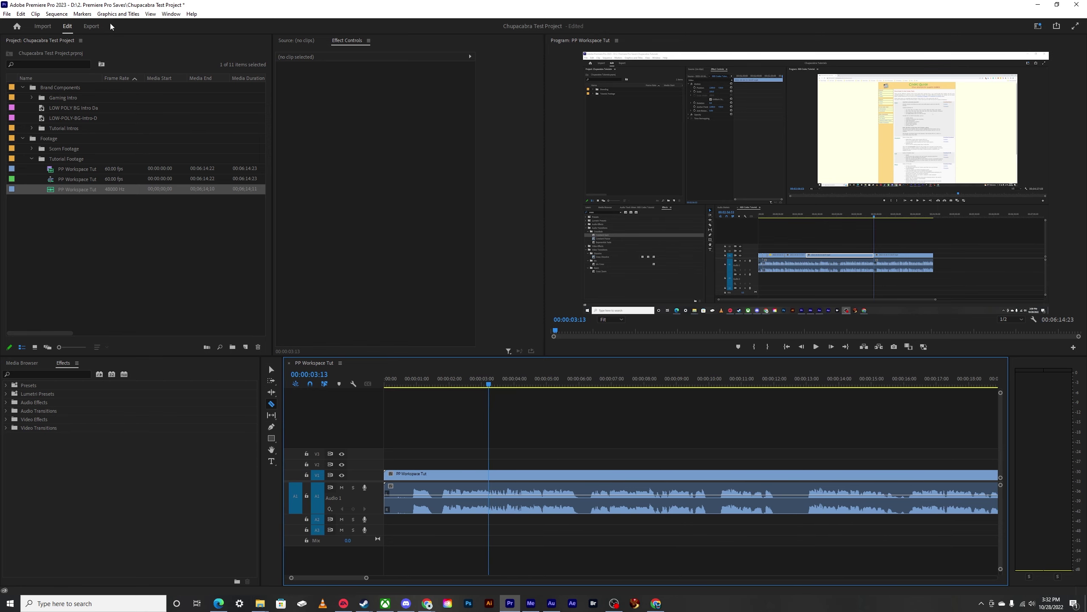
click(171, 13)
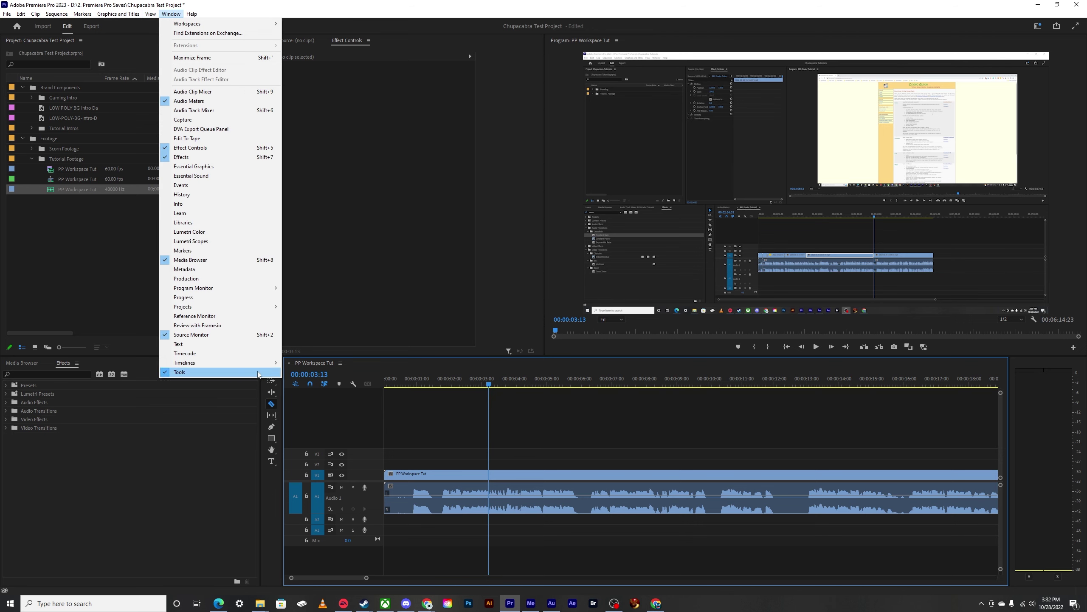
click(274, 479)
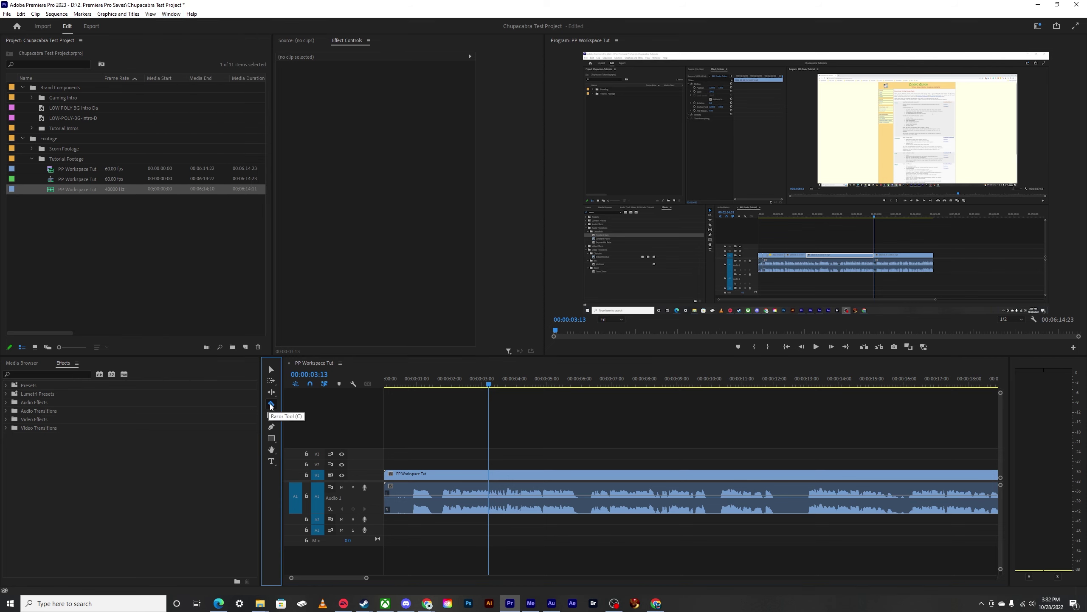
Step: Shift the V1 and A1 clip about 3.5 seconds to the right and split it with the Razor tool at 00:00:04:16
key(v)
drag(457, 474, 569, 476)
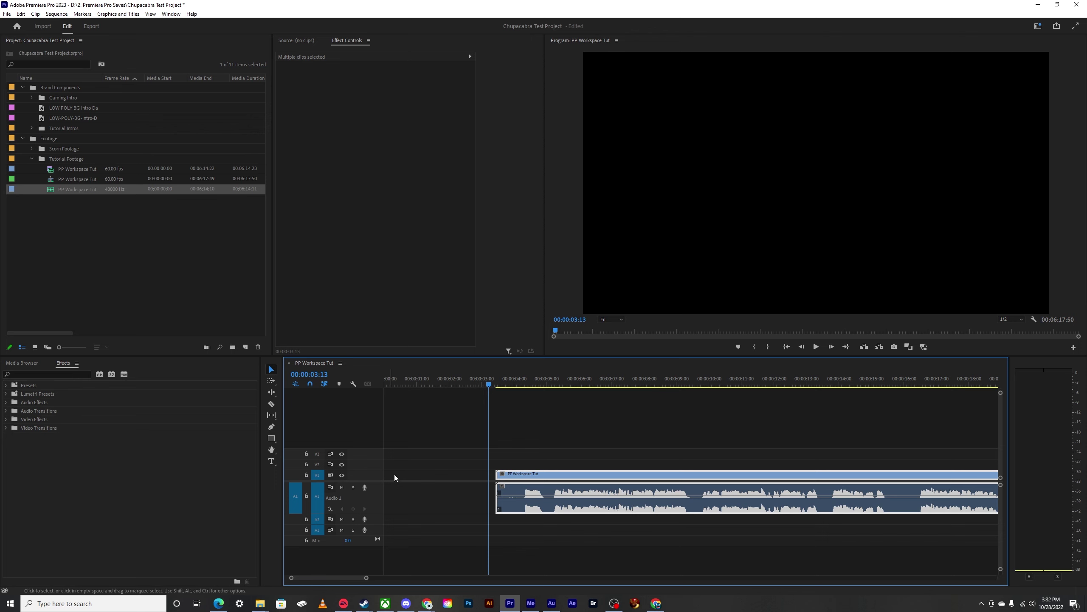
drag(488, 385, 522, 386)
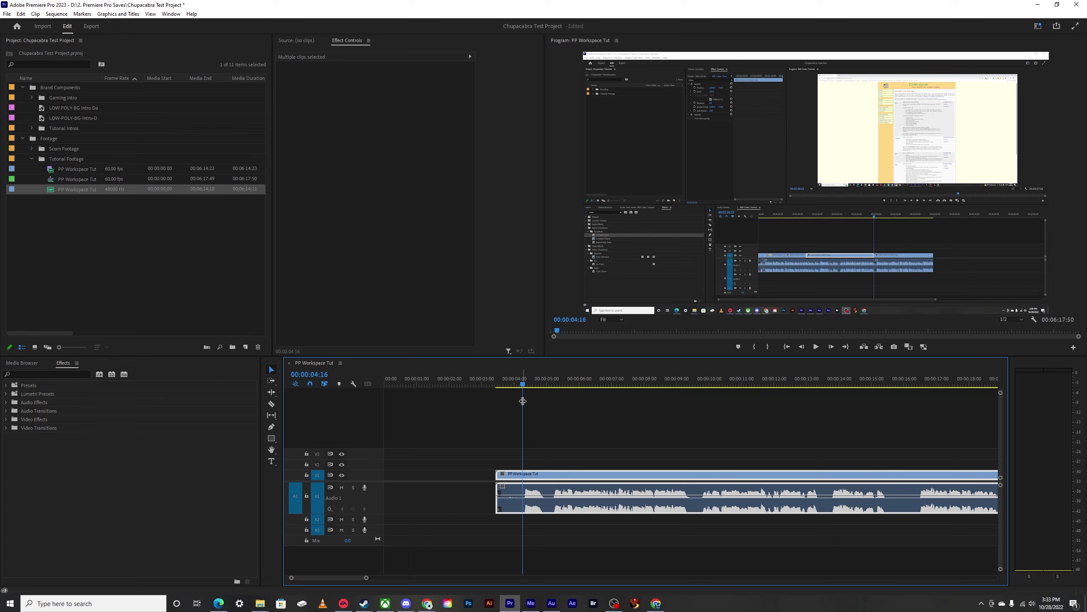
key(c)
click(523, 488)
key(v)
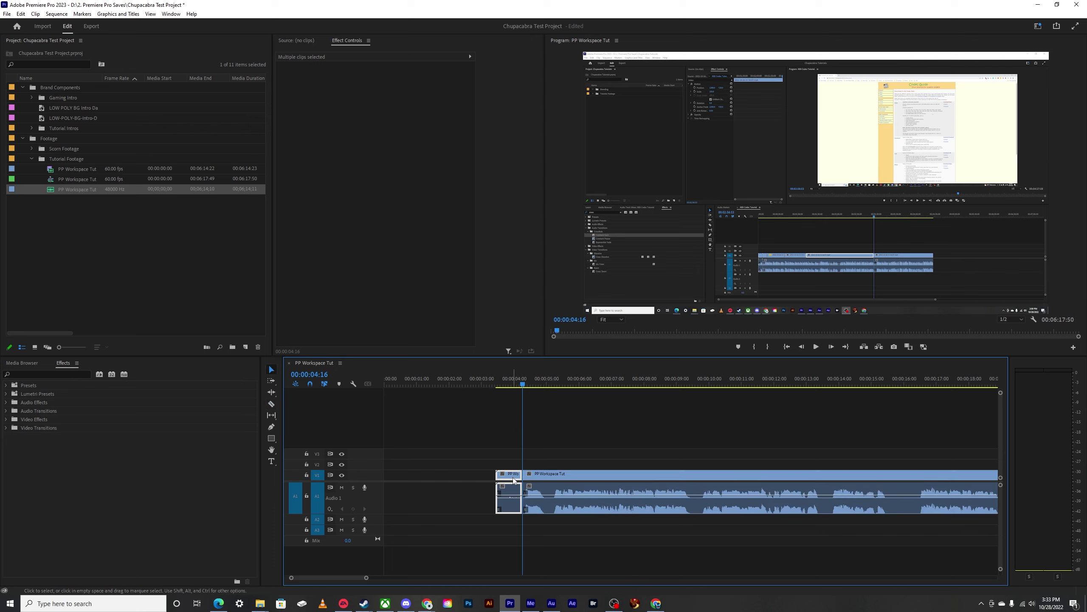
Step: Move the short opening segment back to about 2 seconds, separate from the main clip, and delete it from V1 and A1
drag(513, 492, 467, 493)
click(469, 380)
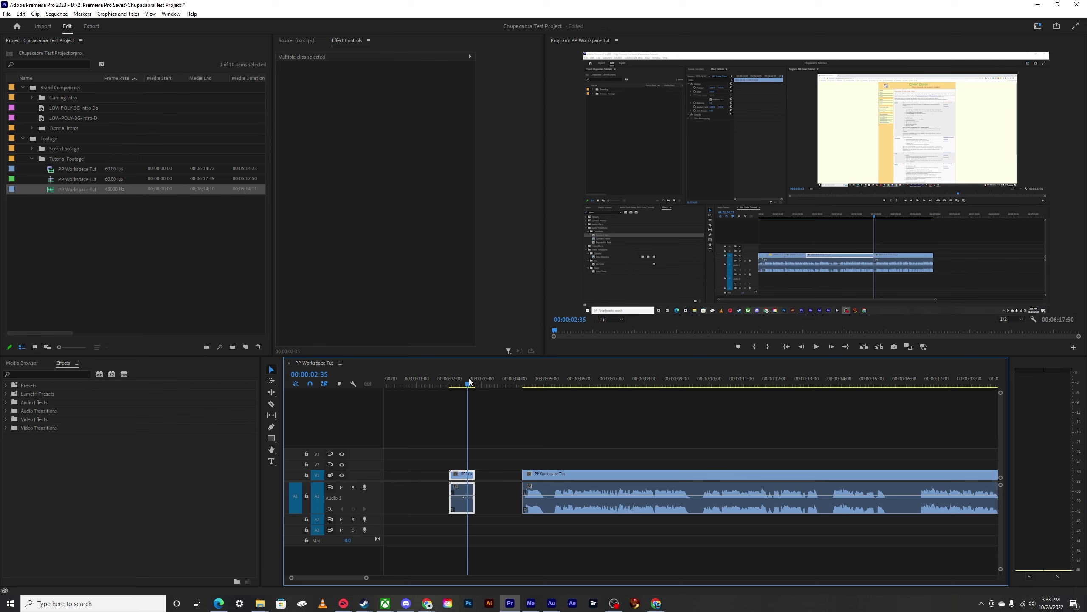
key(Delete)
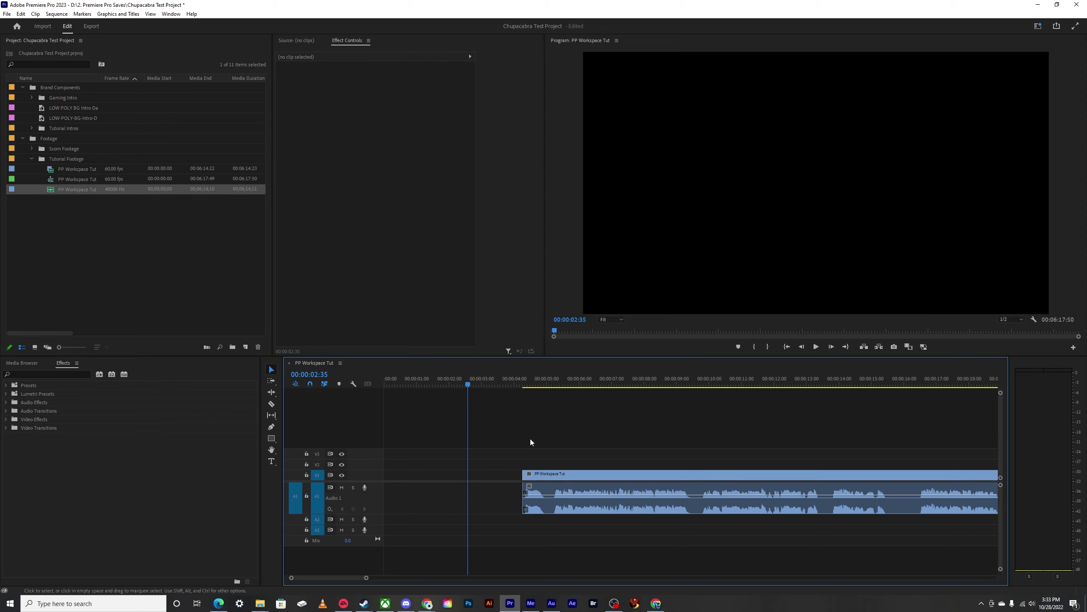
Step: Undo the deletion and move of the opening segment, and restore its deletion
drag(512, 381, 517, 388)
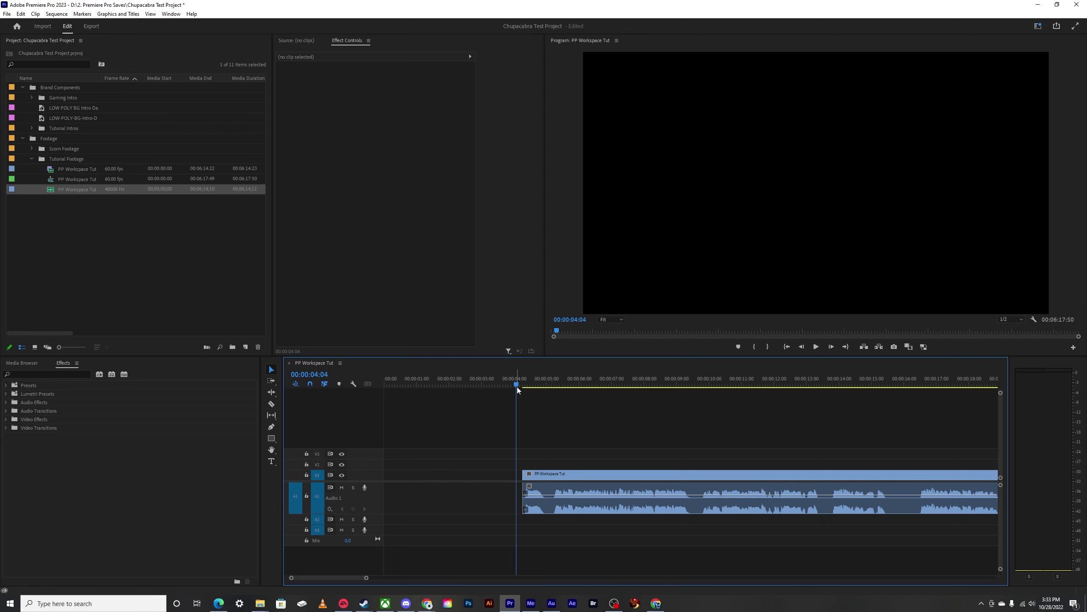
key(ctrl+z)
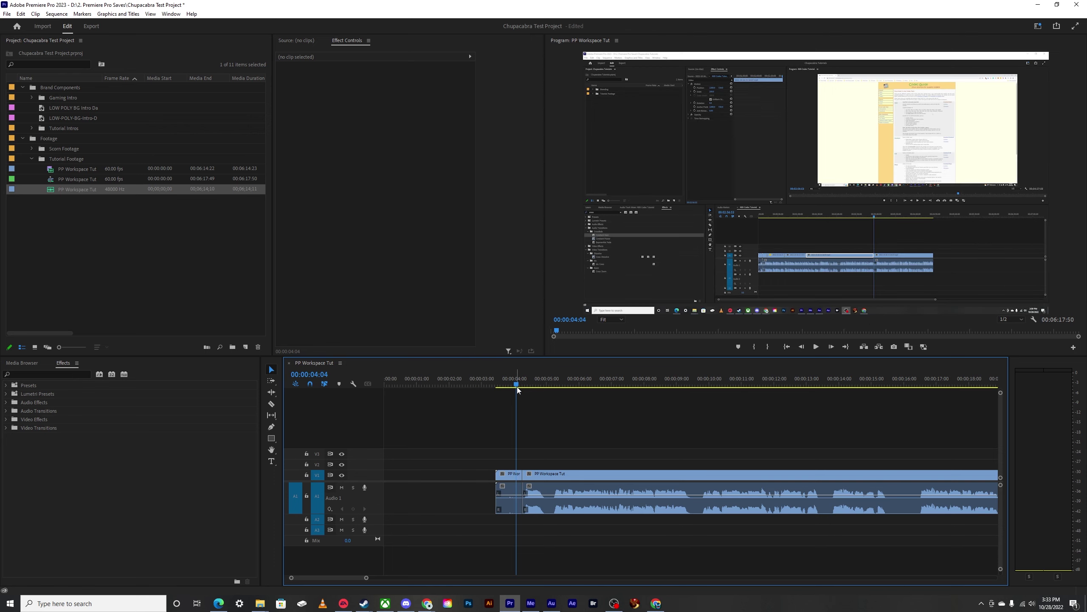
key(ctrl+z)
key(ctrl+z)
key(ctrl+z)
key(ctrl+z)
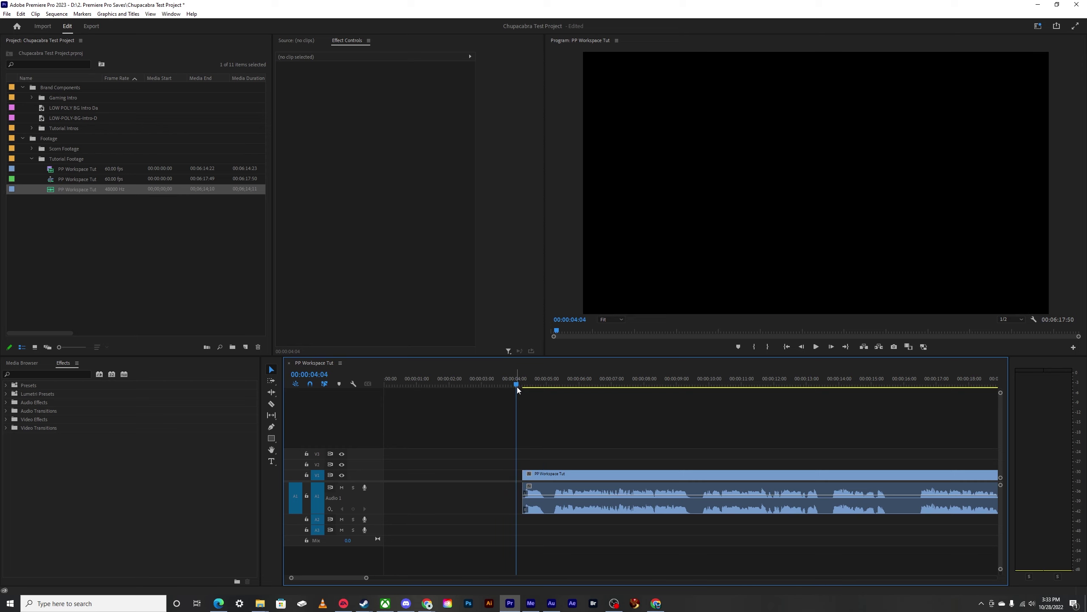
Step: Open the History panel and review the recorded project actions from first to last
click(170, 14)
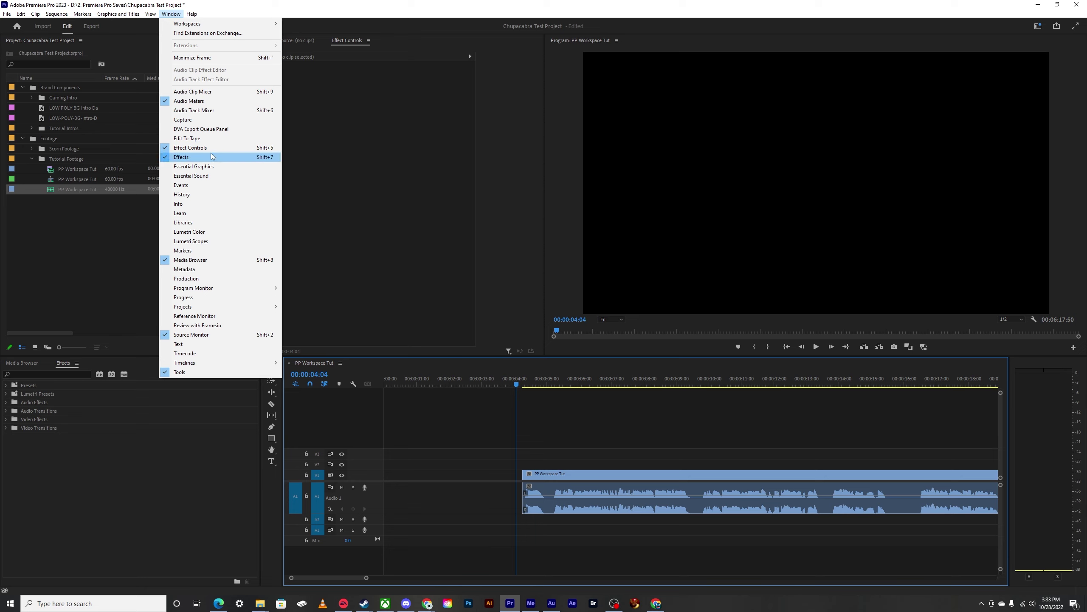
click(182, 194)
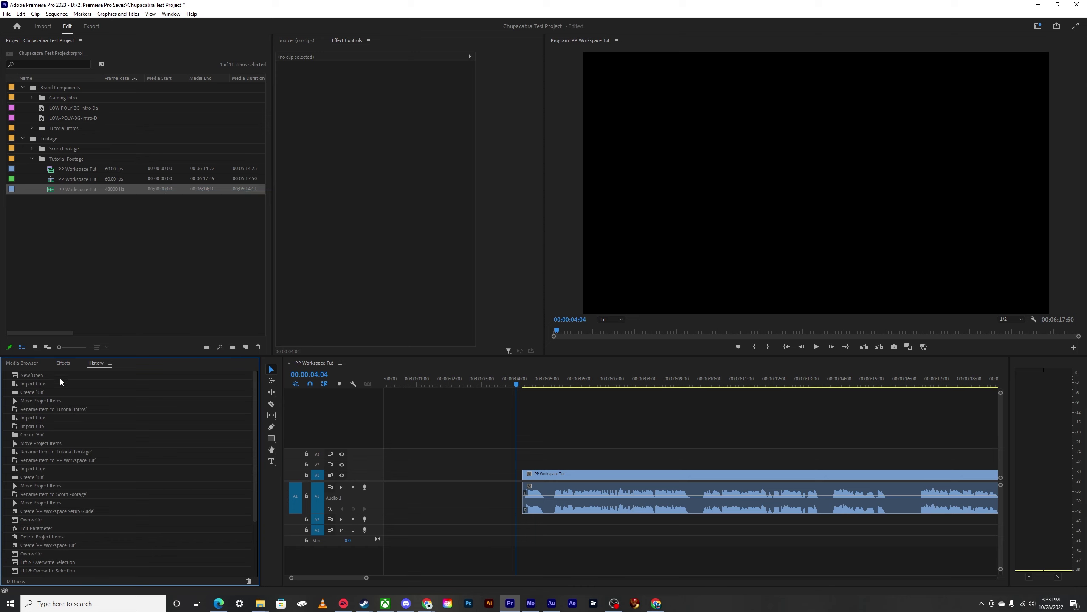
scroll(144, 396, down, 3)
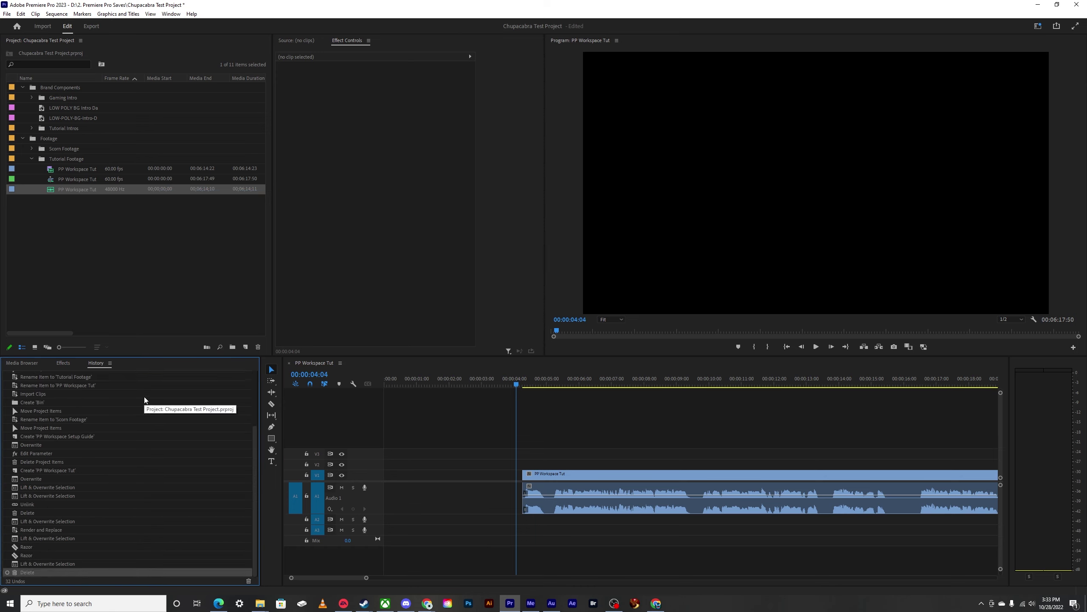
scroll(124, 495, up, 3)
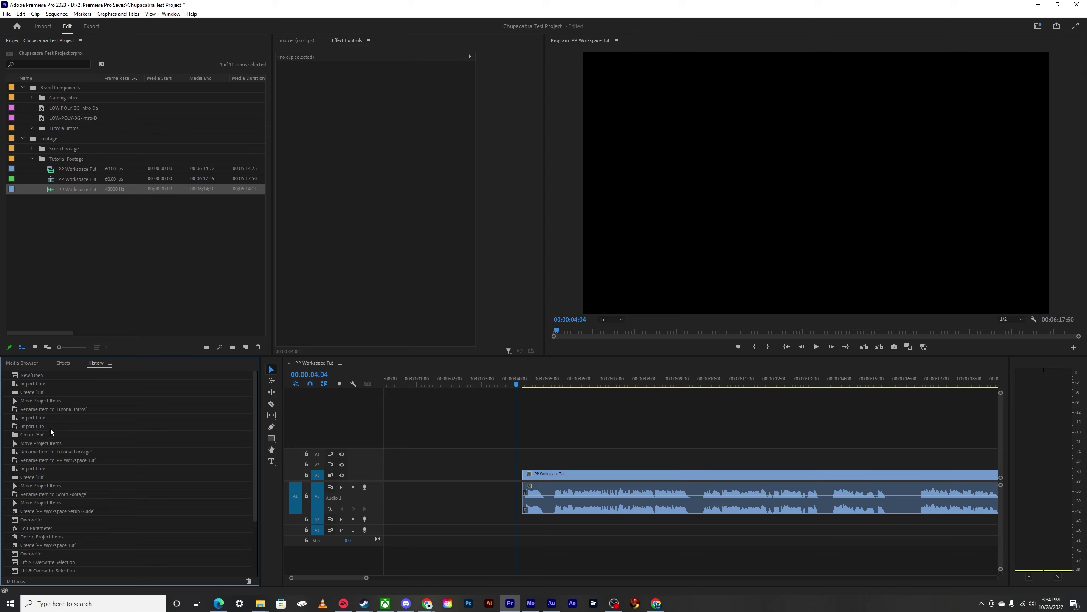
scroll(48, 431, down, 3)
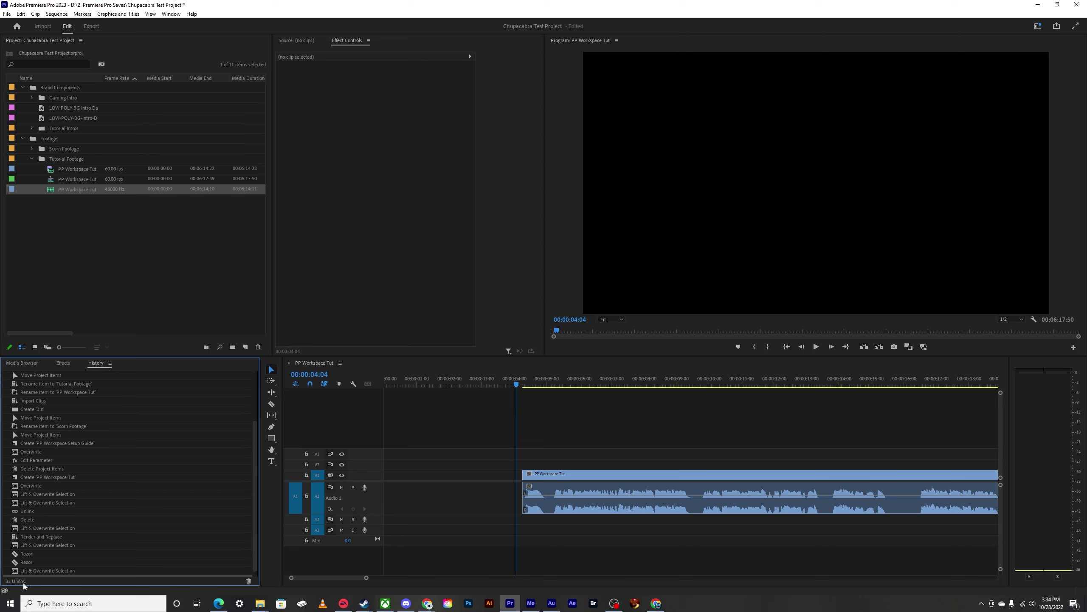
key(Delete)
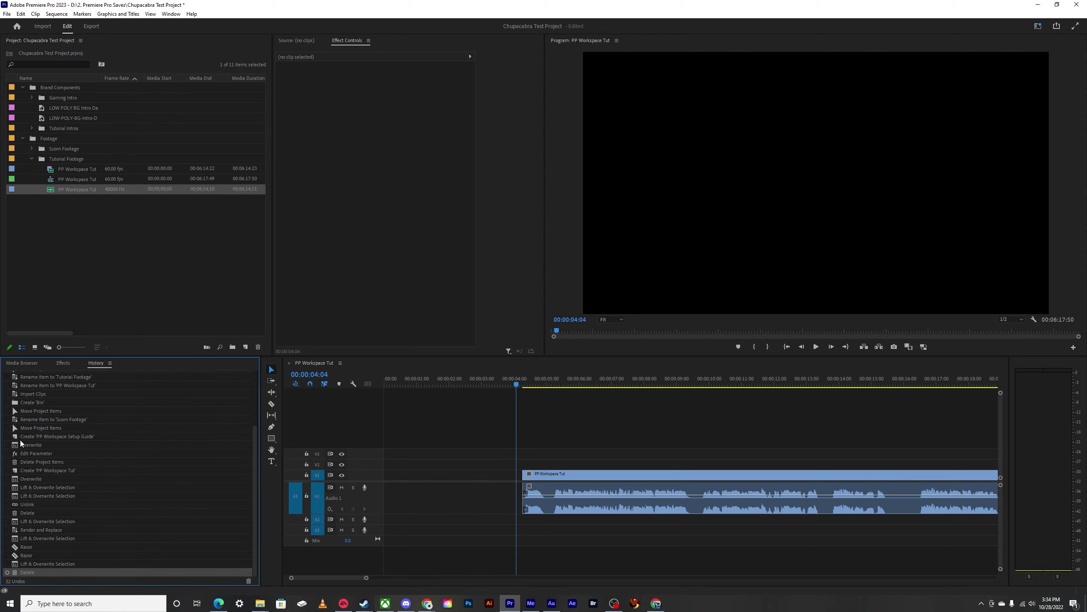
Step: Revert the project to the Import Clips history state, and restore the latest Delete state with the PP Workspace Tut sequence reopened
click(41, 393)
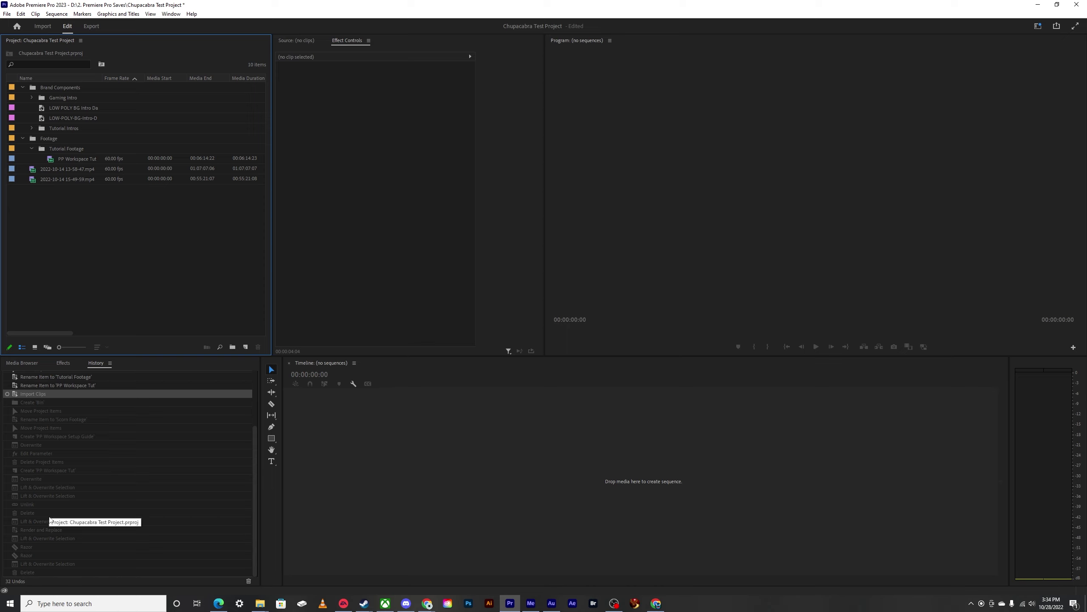
click(45, 574)
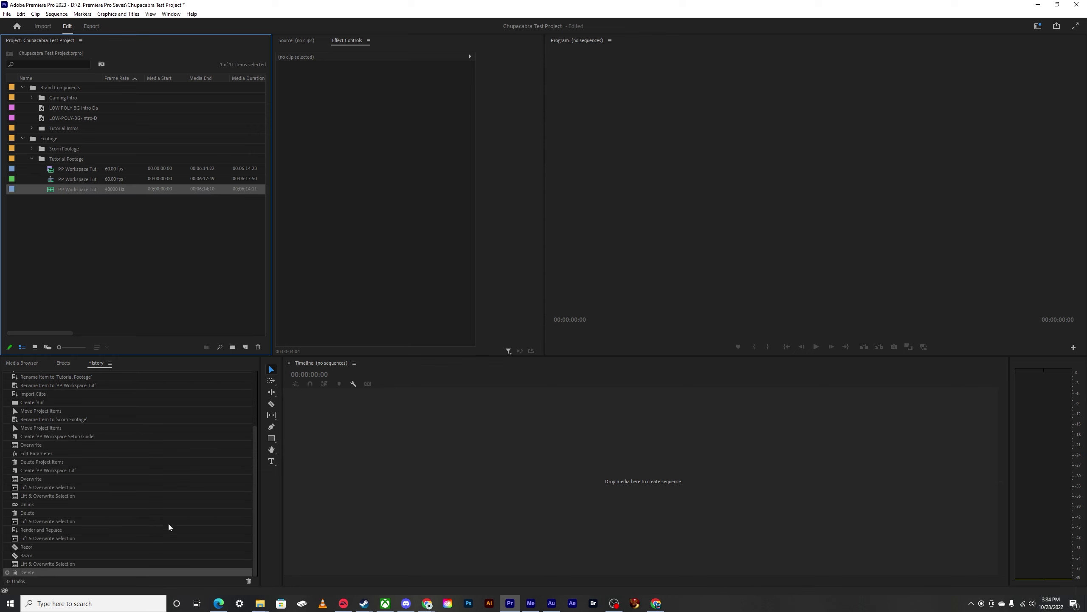
click(123, 573)
double_click(69, 180)
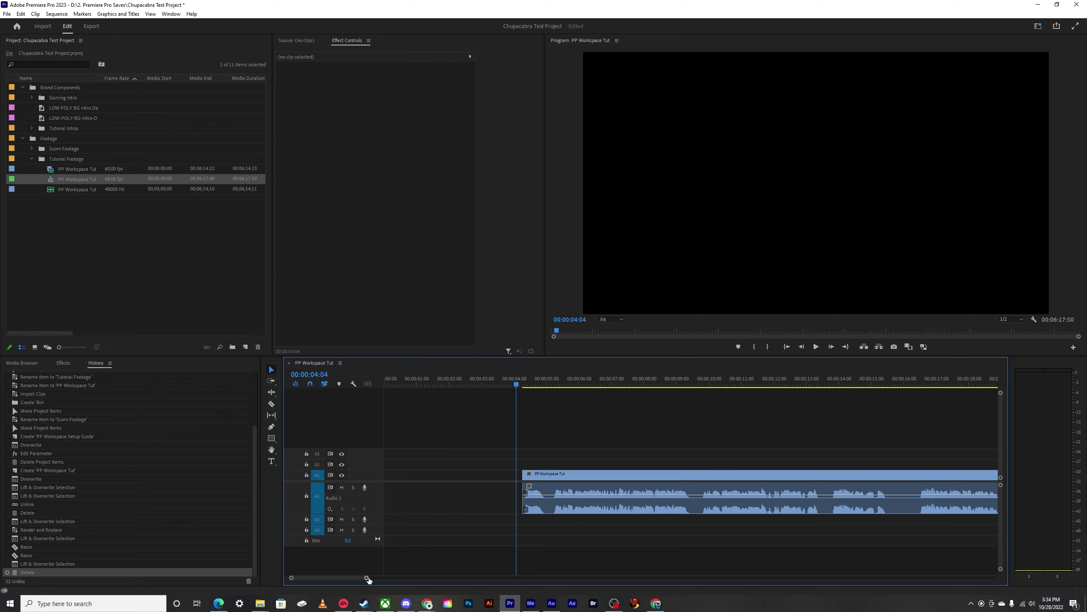
Step: Split V1 and A1 with the Razor tool at both ends of the mid-sequence silent stretch, the second cut at 00:03:34:20
drag(367, 578, 750, 576)
drag(657, 382, 664, 384)
drag(750, 578, 628, 578)
key(c)
click(692, 497)
click(715, 384)
drag(717, 385, 722, 385)
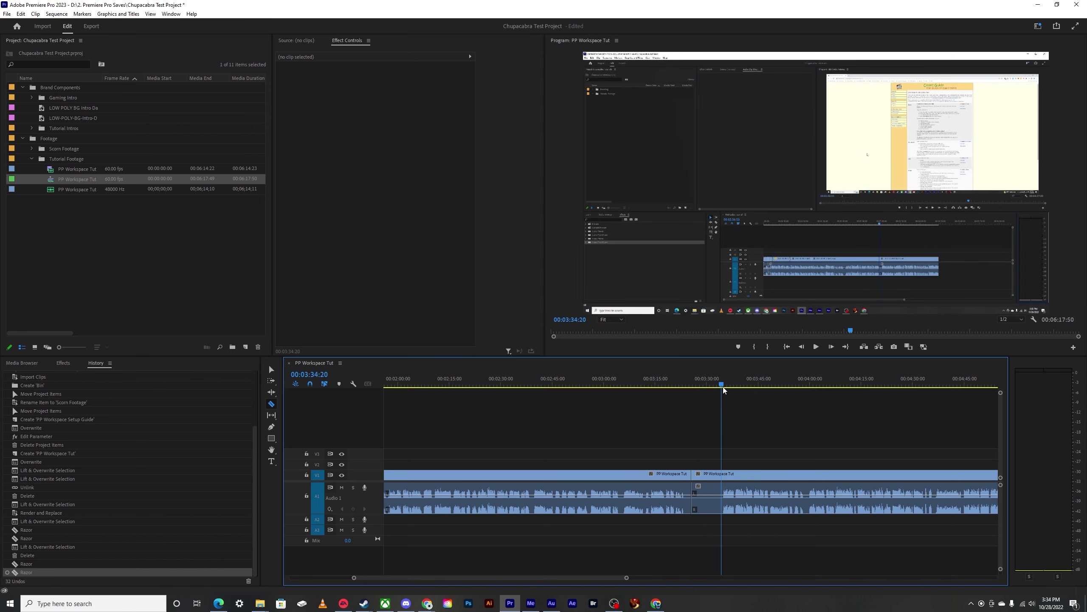
click(722, 474)
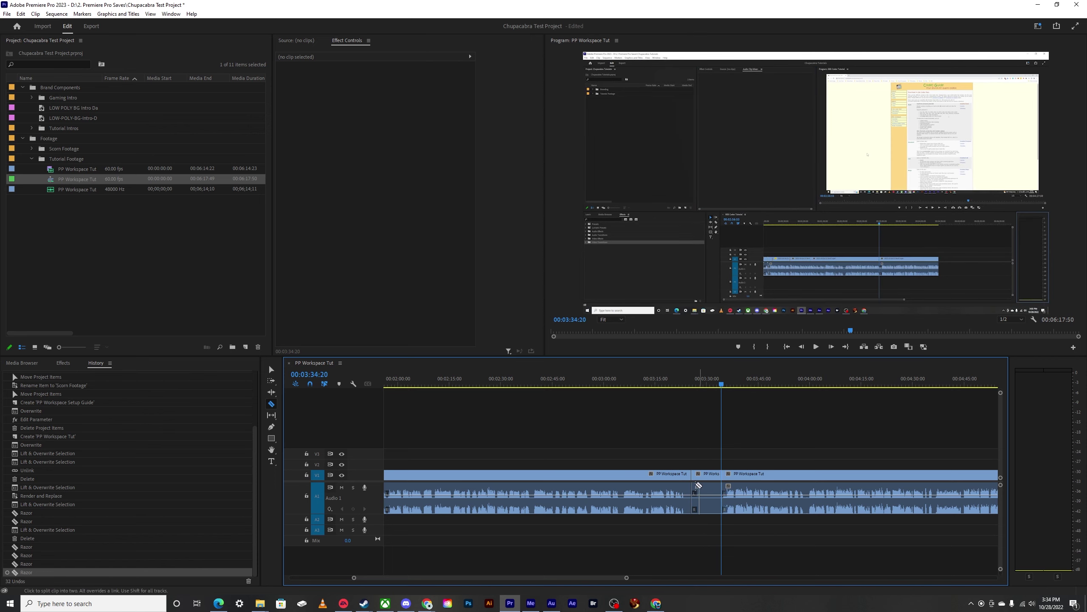
Step: Undo the cut at the end of the silent stretch and split V1 and A1 again at 00:03:34:20
key(v)
drag(751, 440, 785, 521)
key(ctrl+z)
key(ctrl+z)
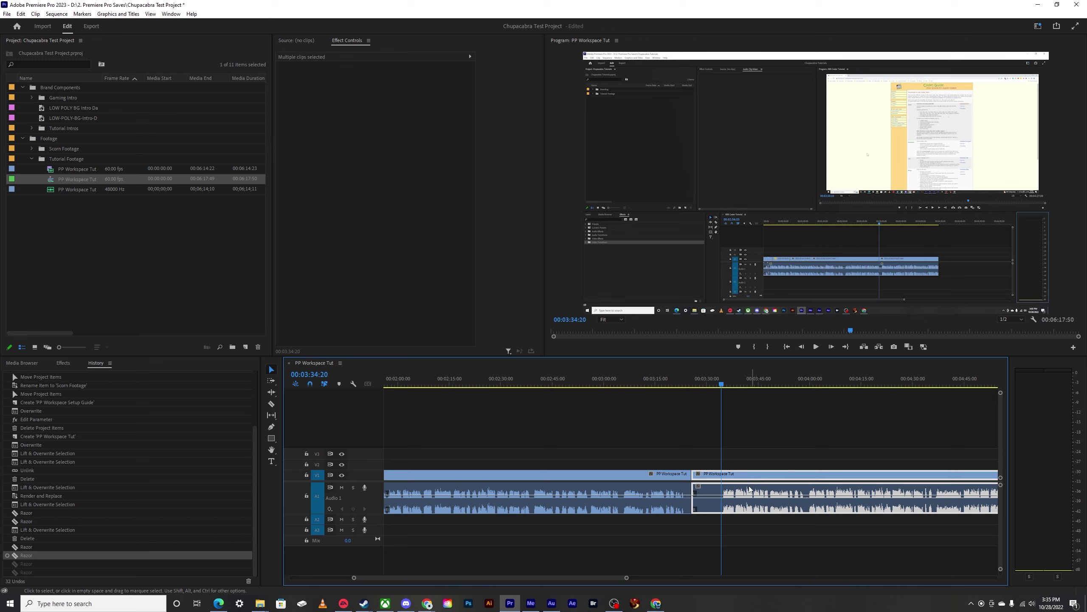
key(c)
click(721, 500)
click(721, 500)
Step: Select the silent segment between the two cuts and delete it from V1 and A1
key(v)
click(708, 512)
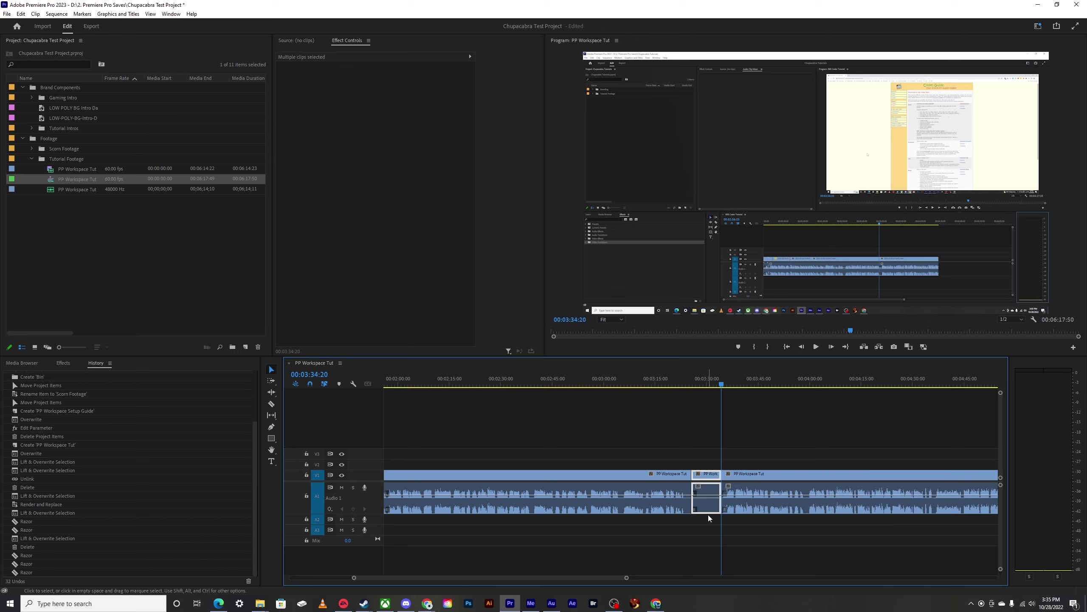
key(Delete)
Step: Undo the silent segment's deletion and all Razor cuts around it, and reactivate the Razor tool
key(ctrl+z)
key(ctrl+z)
key(ctrl+z)
key(ctrl+z)
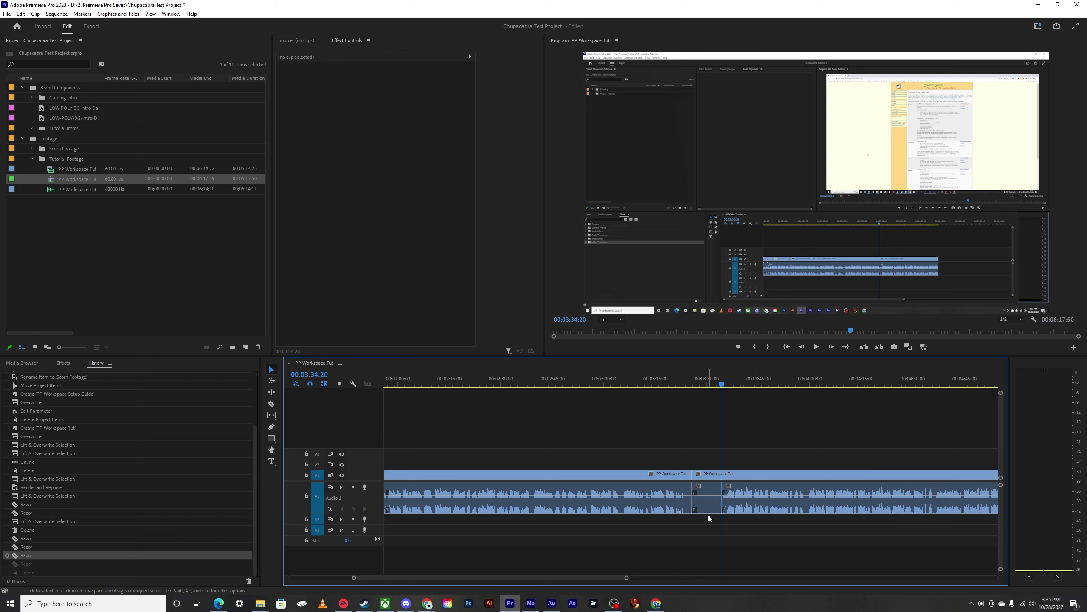
key(ctrl+z)
key(c)
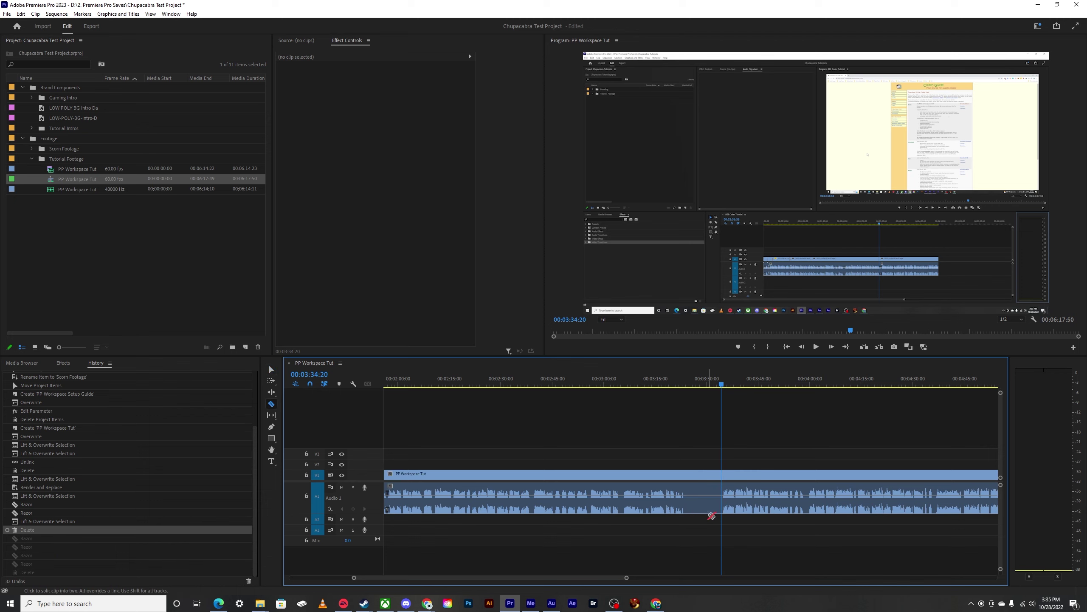
Step: Split V1 and A1 at the start of the silent stretch and ripple-trim the following clips' start up to where speech resumes
click(686, 509)
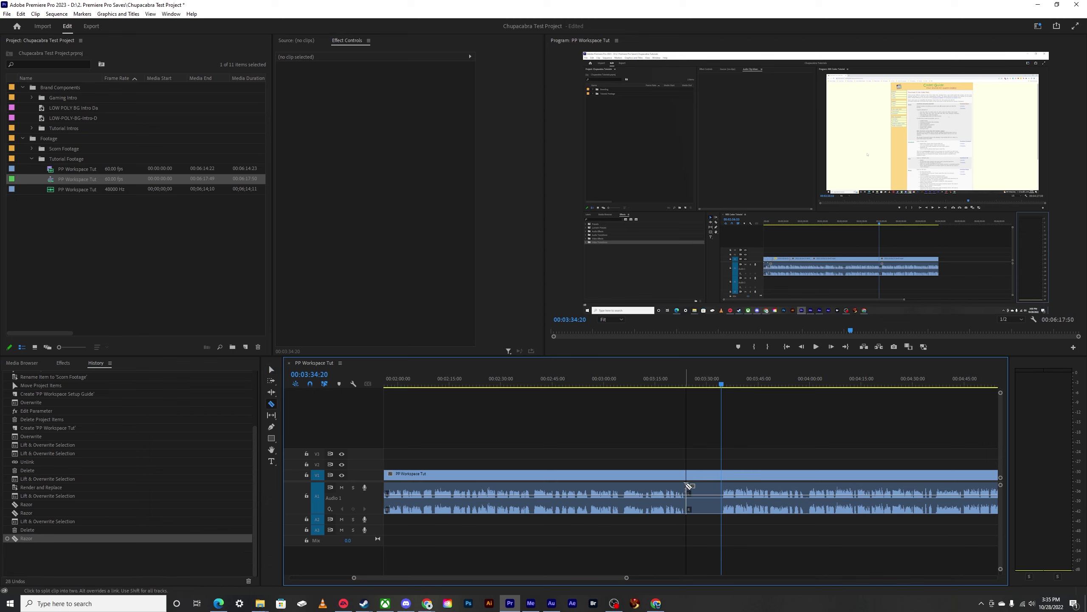
key(v)
click(708, 483)
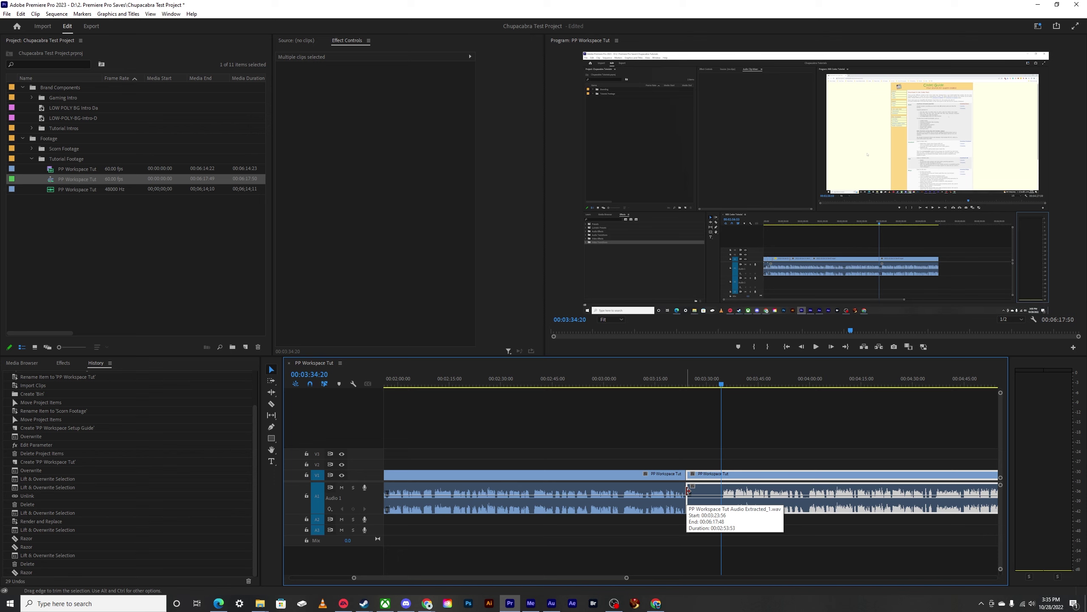
drag(688, 490, 718, 496)
click(742, 432)
drag(756, 421, 742, 479)
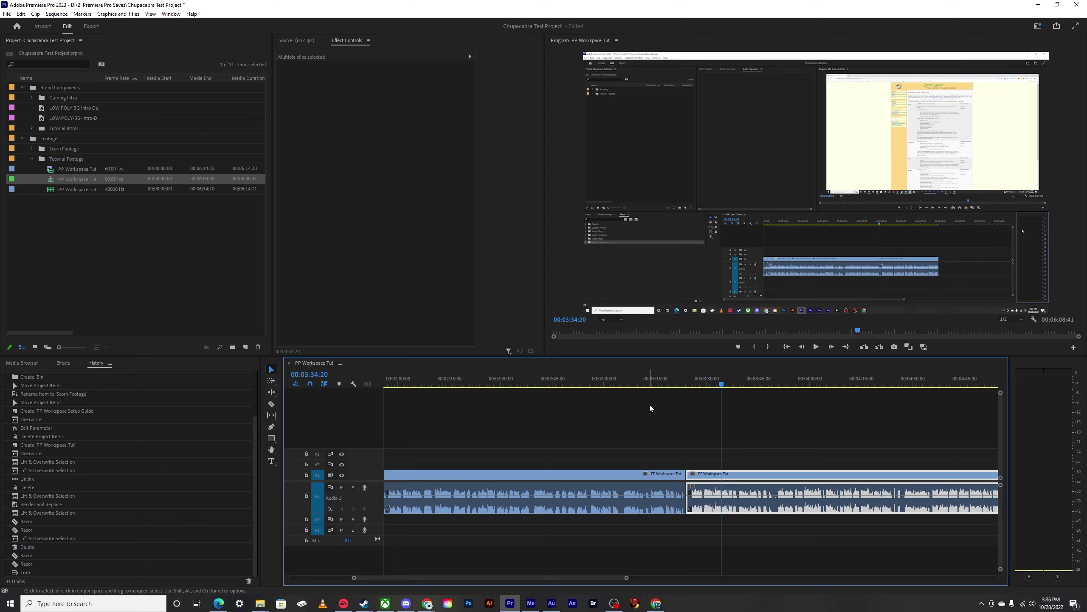
Step: Park the playhead just past the new cut at 00:03:24:40 and find Cross Dissolve by searching the effects for "cross"
drag(628, 577, 586, 541)
mouse_move(559, 384)
mouse_down()
mouse_move(530, 393)
mouse_move(550, 399)
mouse_up()
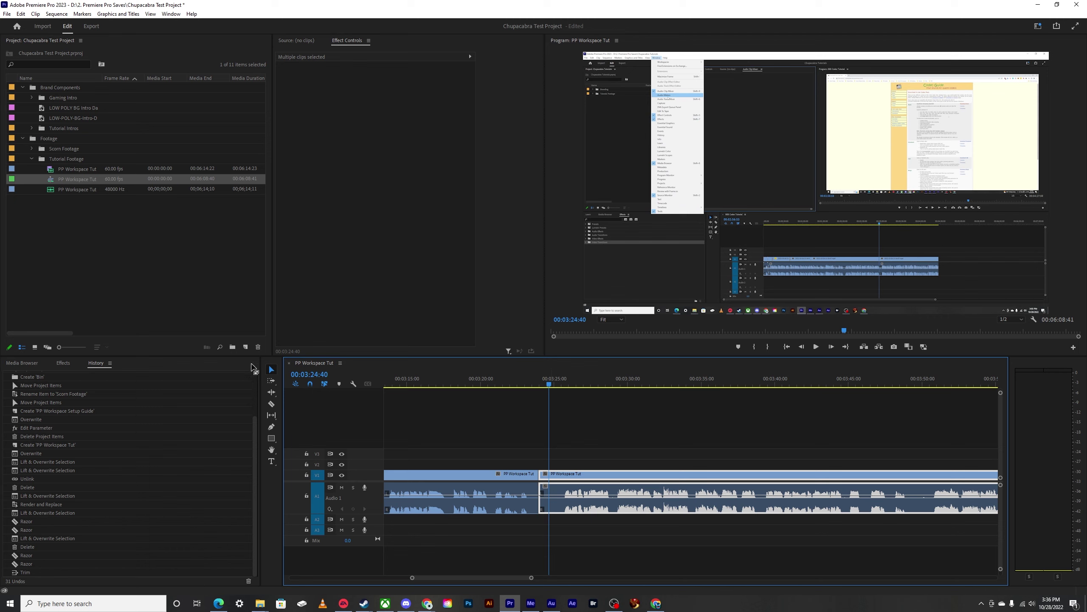
click(63, 363)
click(42, 373)
text(cross)
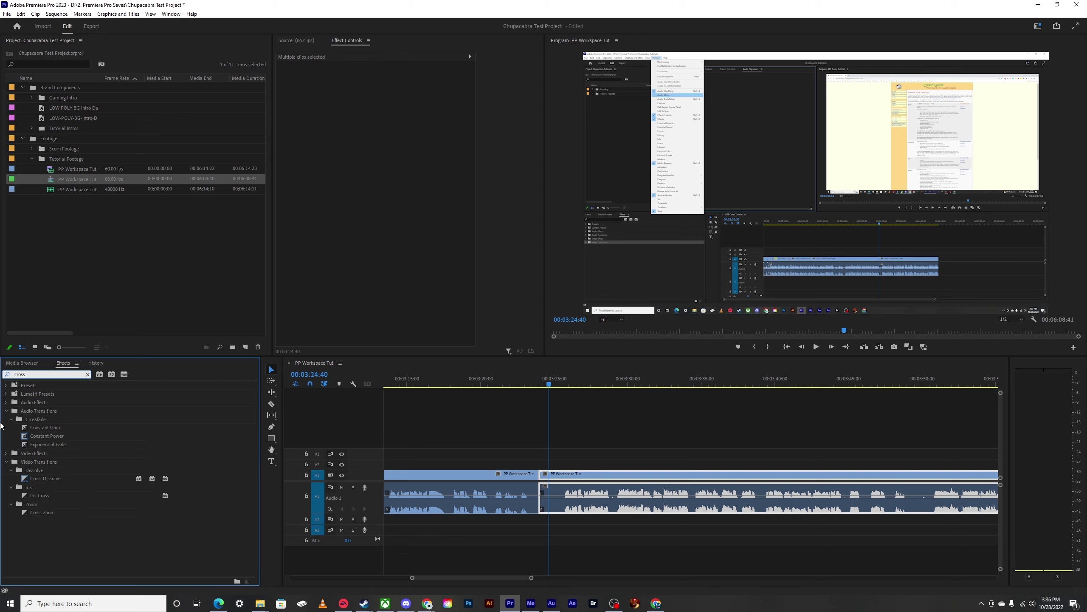
click(48, 479)
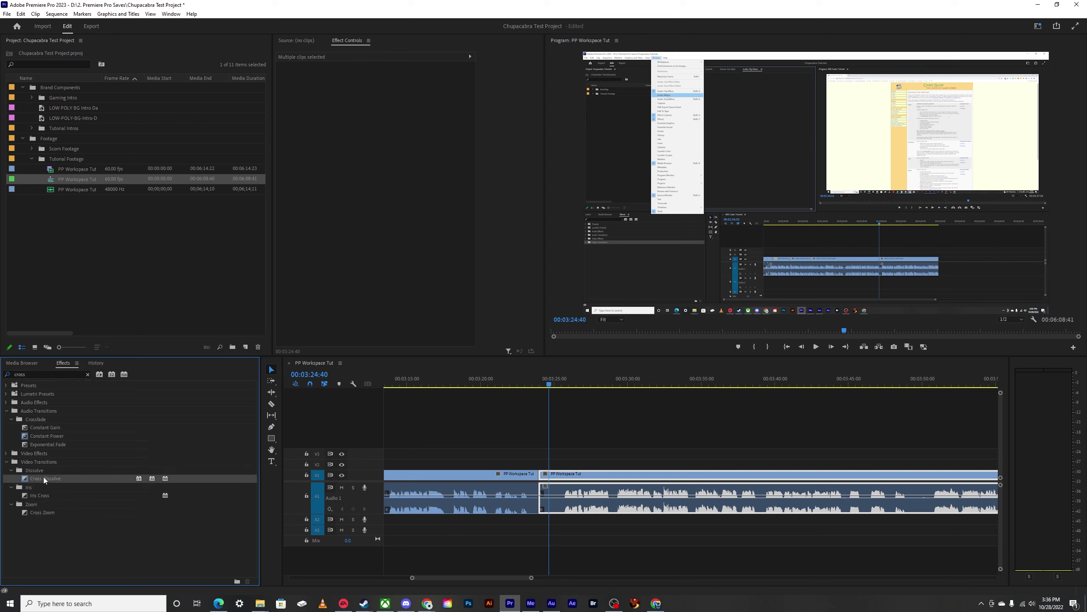
Step: Clear the effects search and browse the Video Transitions and Video Effects categories
click(88, 374)
click(6, 427)
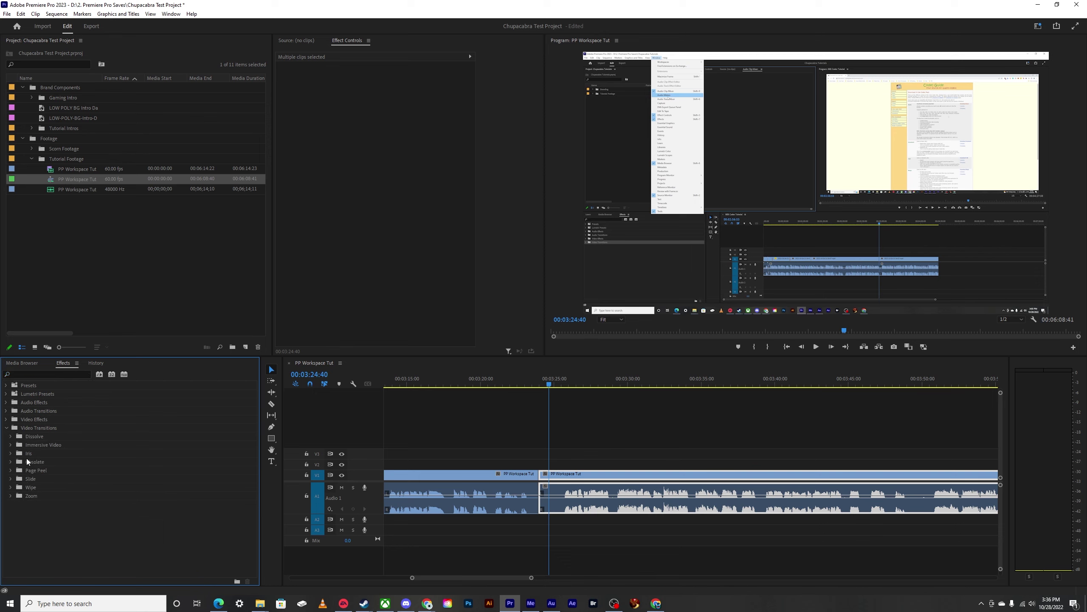
click(6, 418)
click(6, 419)
click(6, 427)
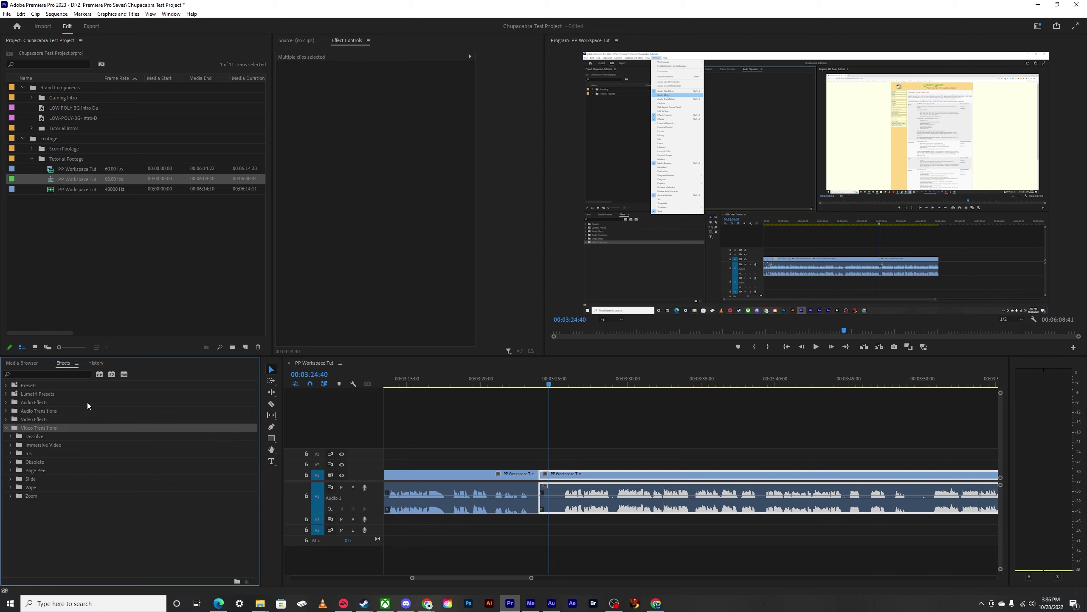
Step: Search the effects for "cross" again and apply the Cross Dissolve video transition to the cut between the two V1 clips
click(47, 373)
text(cross)
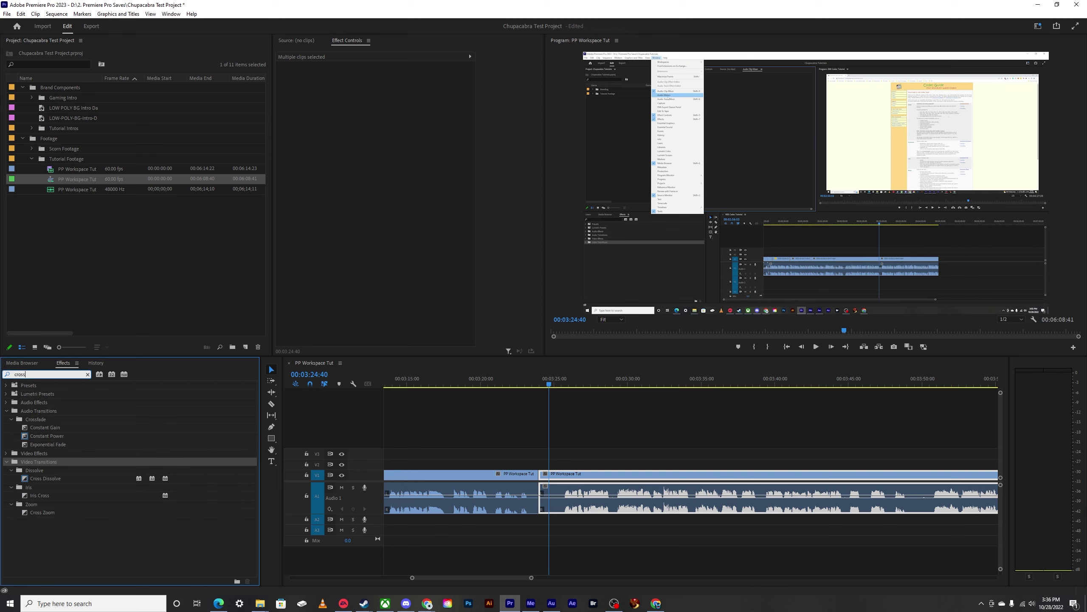
click(46, 480)
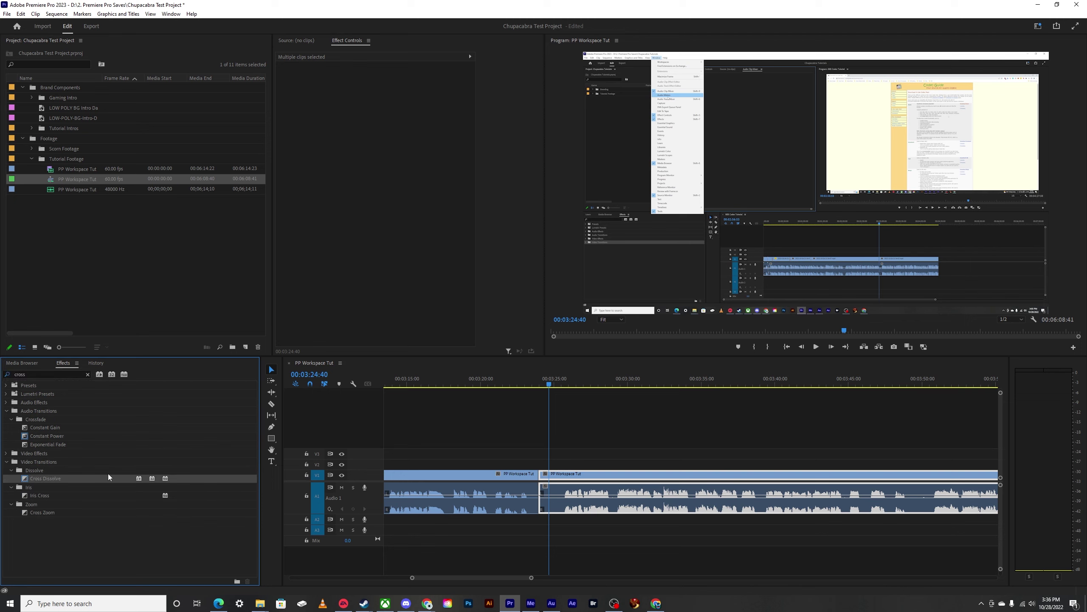
click(422, 464)
drag(46, 478, 539, 475)
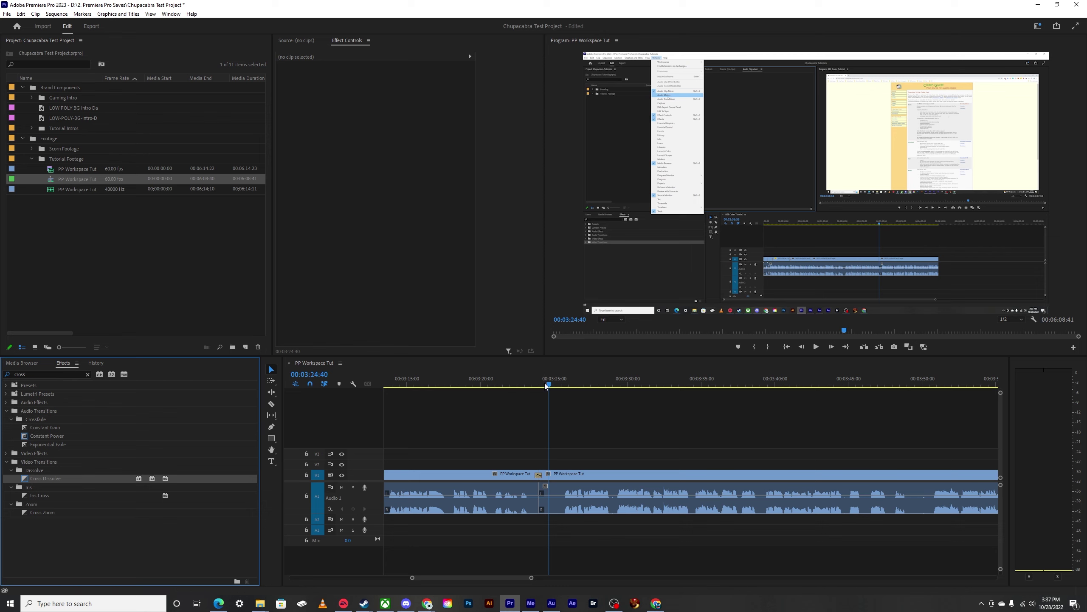
Step: Inspect the Cross Dissolve's settings and preview its blend at 00:03:24:05
click(532, 578)
drag(532, 578, 469, 577)
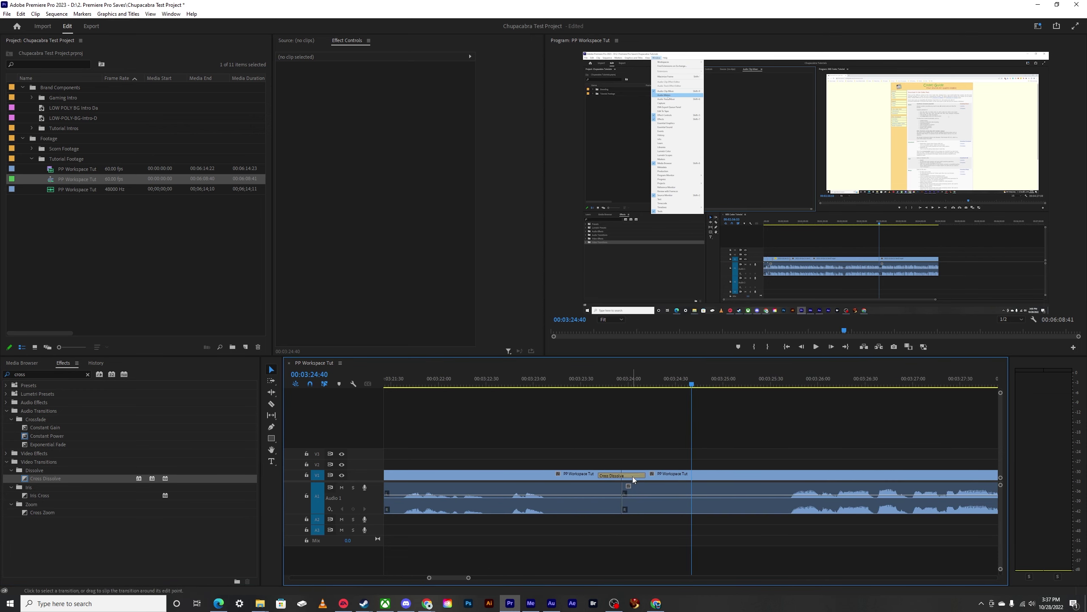
click(632, 476)
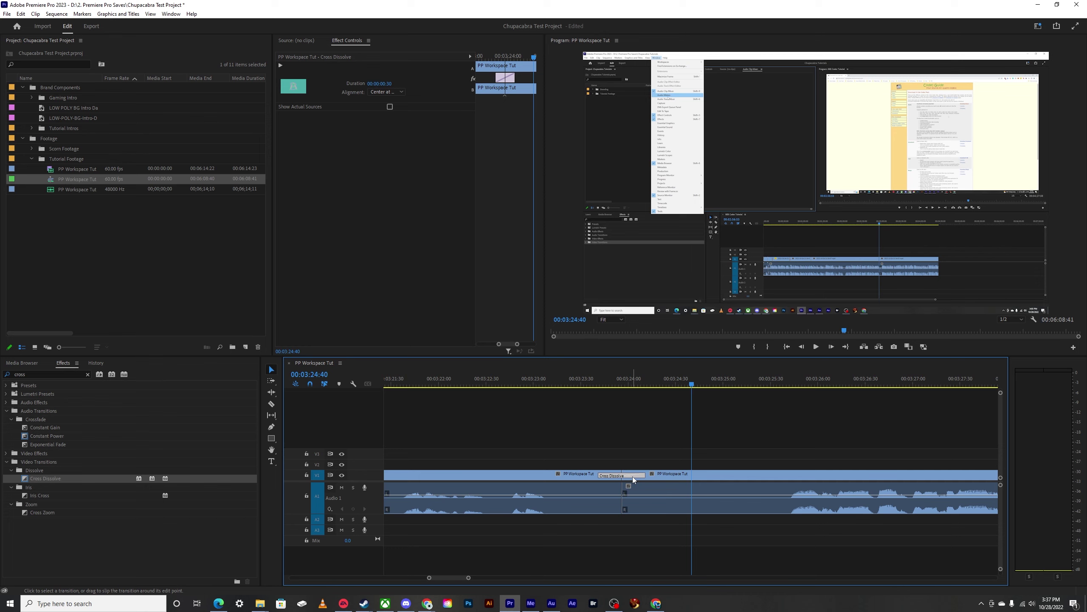
drag(668, 383, 637, 385)
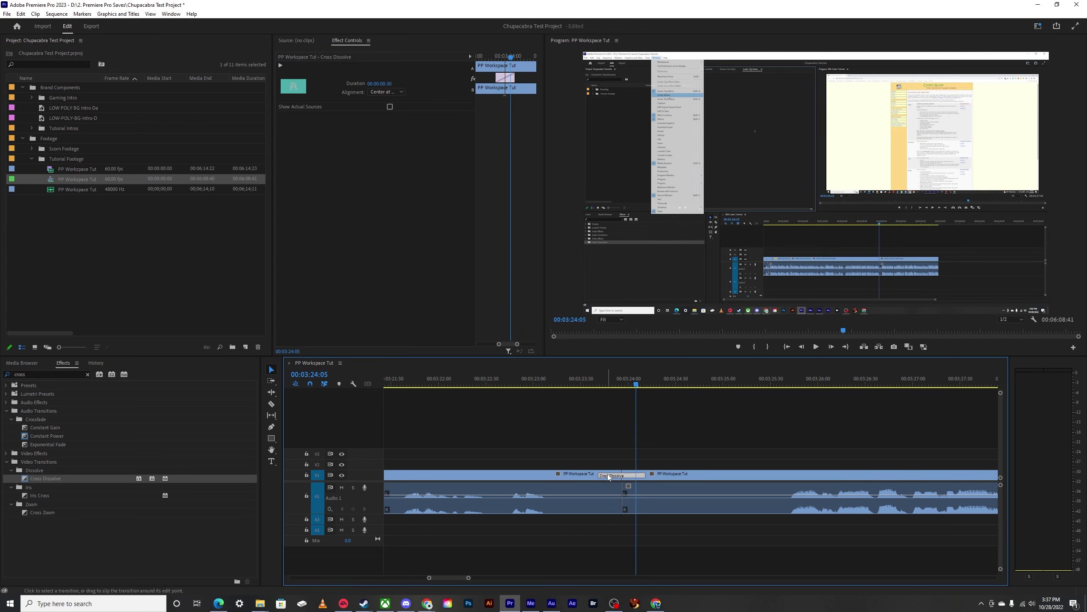
click(608, 533)
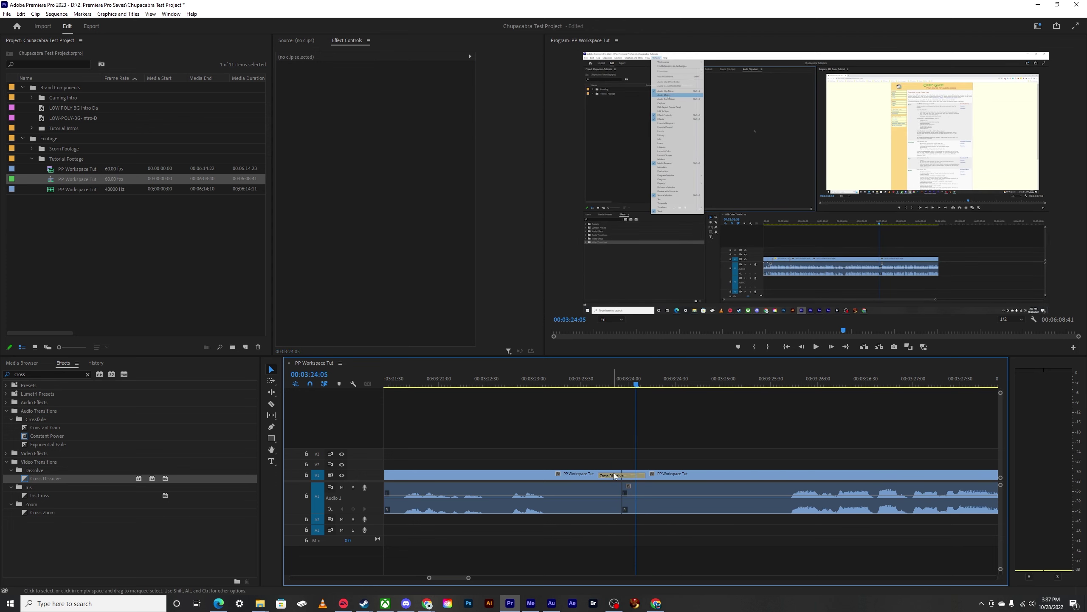
Step: Lengthen the Cross Dissolve on V1 to 58 frames and preview the longer blend up to 00:03:23:47
click(614, 476)
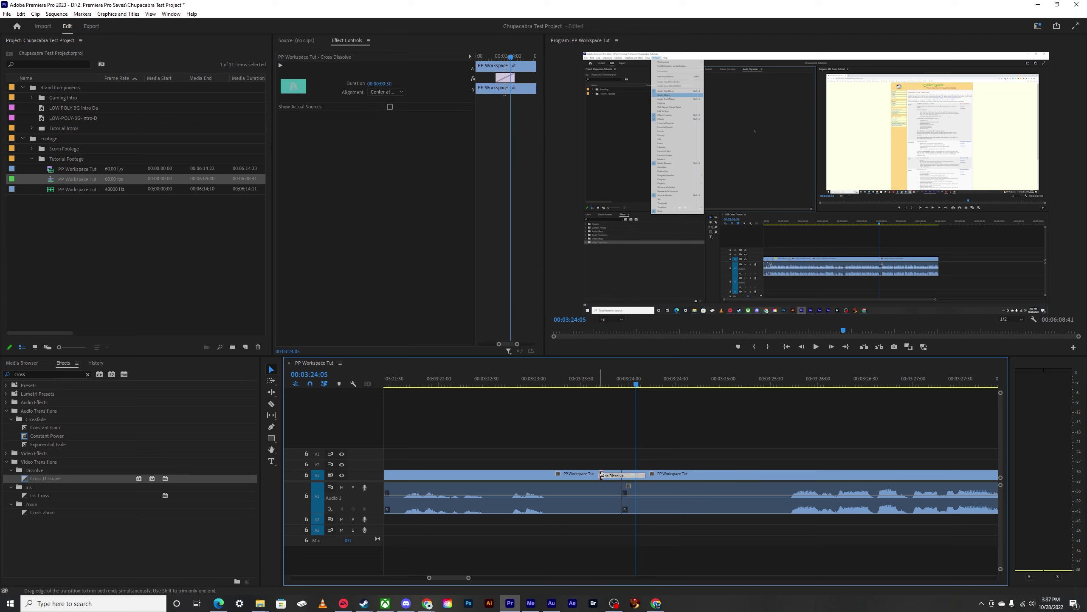
drag(601, 474, 578, 475)
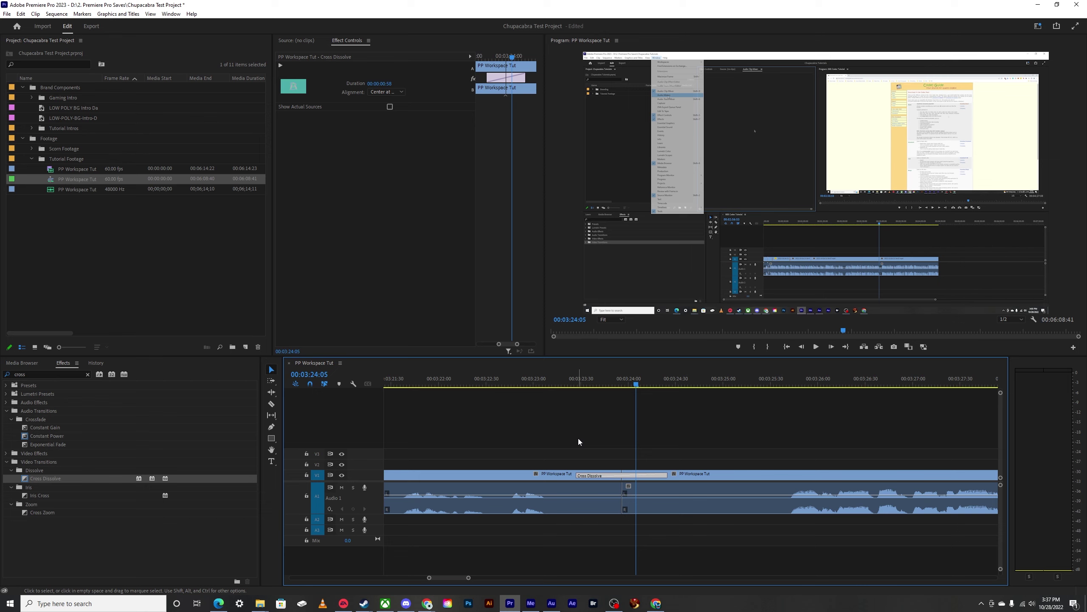
drag(665, 561, 619, 535)
drag(694, 385, 689, 386)
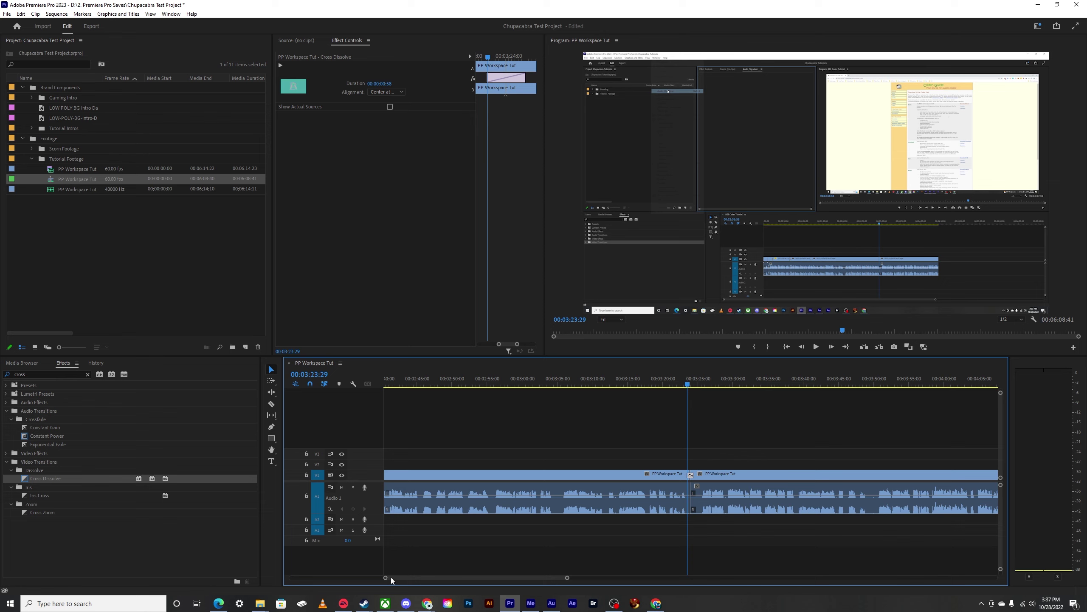
drag(566, 577, 484, 570)
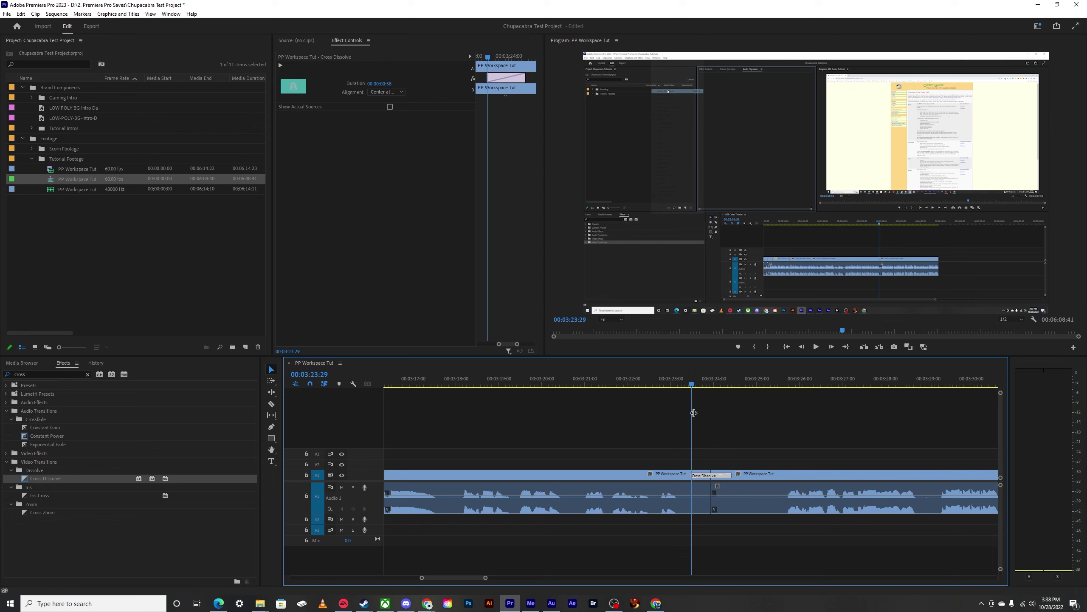
click(702, 381)
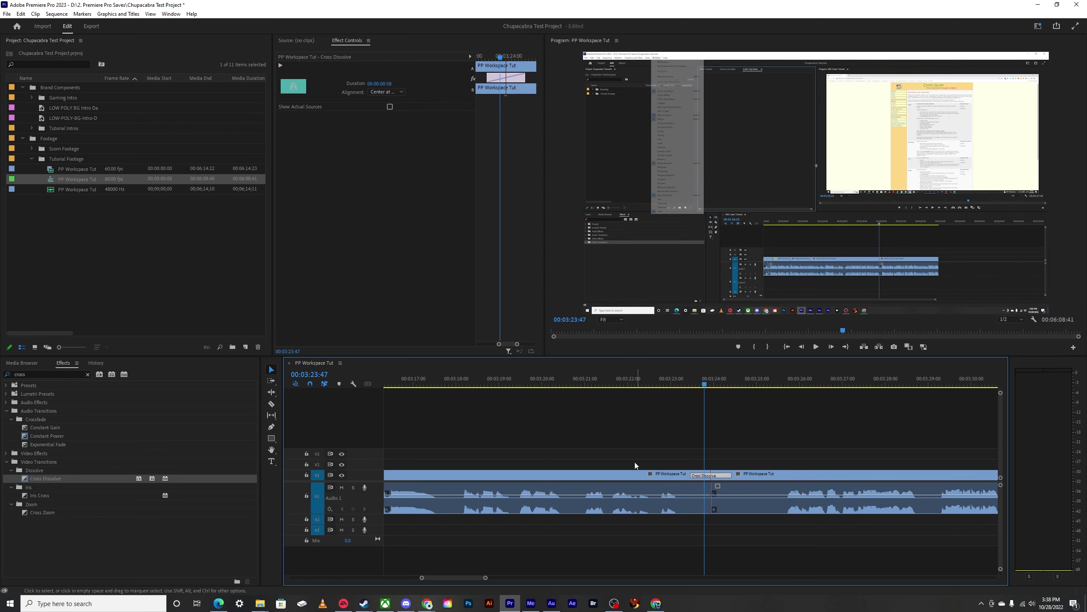
Step: Shift all V1 and A1 clips about 52 seconds later and return the playhead to 00:00:00:00
click(633, 474)
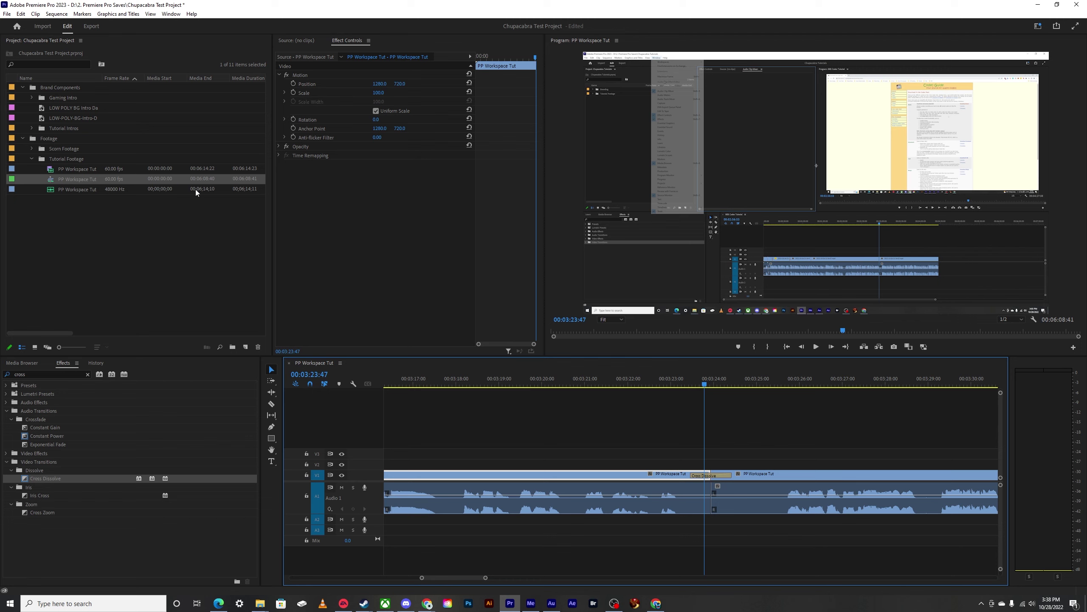
key(backslash)
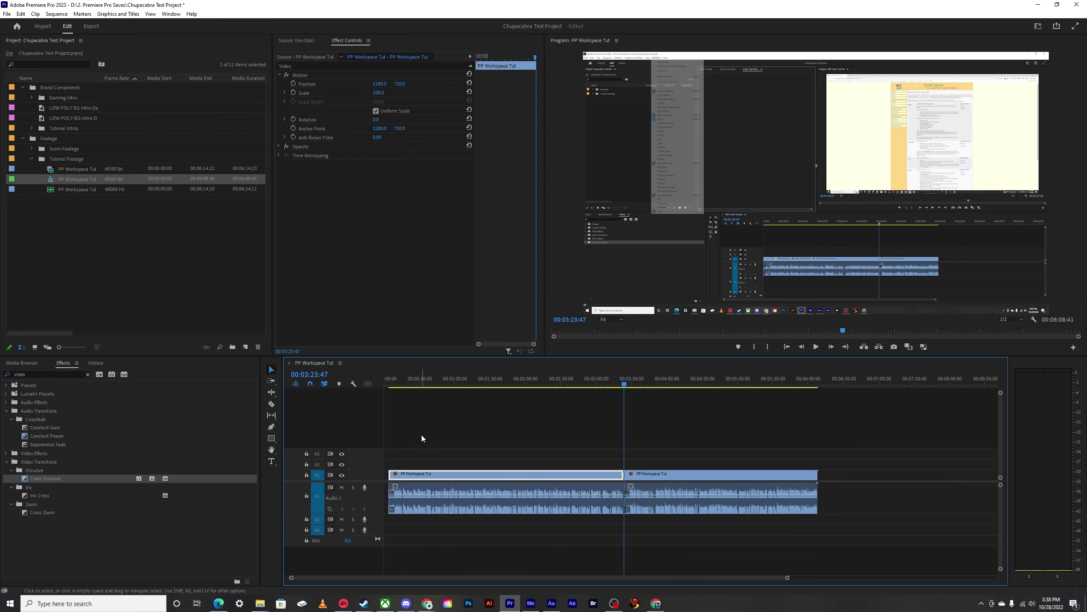
key(ctrl+a)
drag(425, 474, 486, 479)
drag(449, 387, 384, 388)
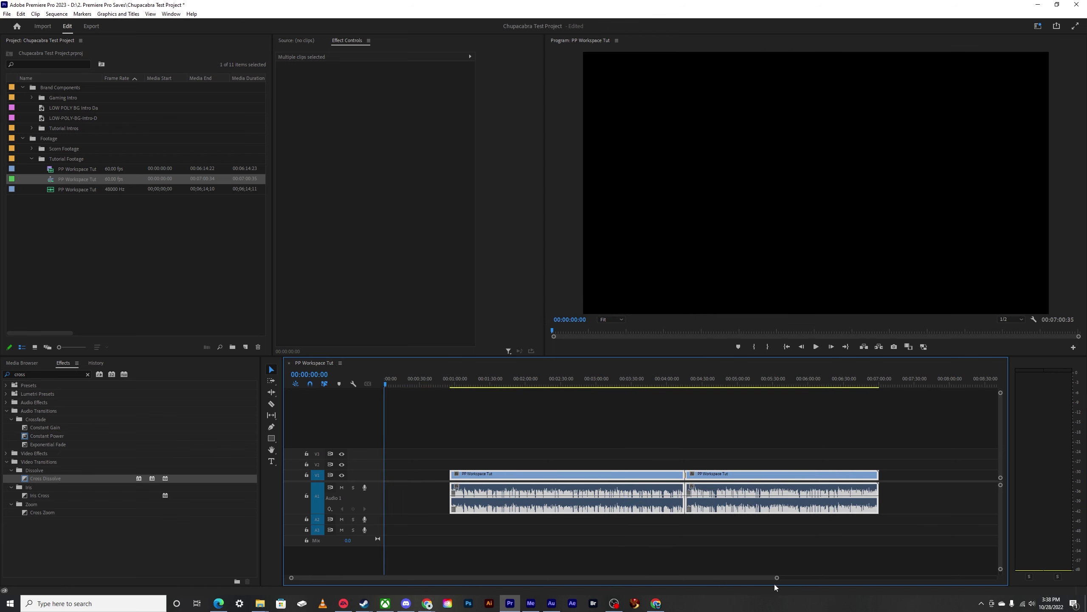
Step: Place Tutorial Intro 2.0 Finished 2k.mp4 from the Tutorial Intros bin on V1 and A1 at about 00:00:14, before the footage
drag(776, 579, 644, 576)
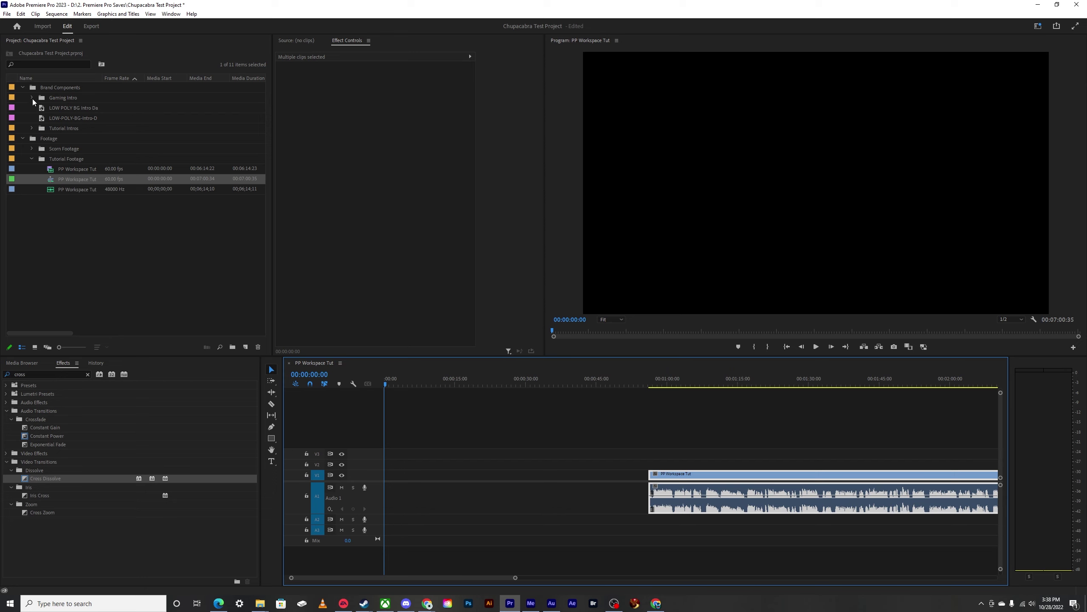
click(32, 127)
click(76, 160)
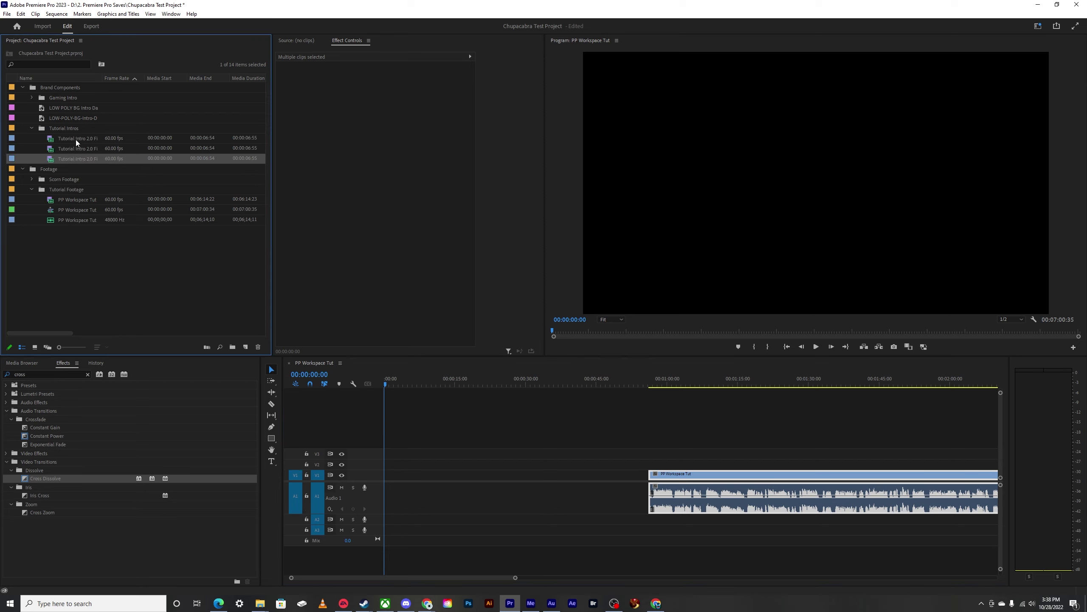
click(76, 139)
drag(102, 78, 140, 78)
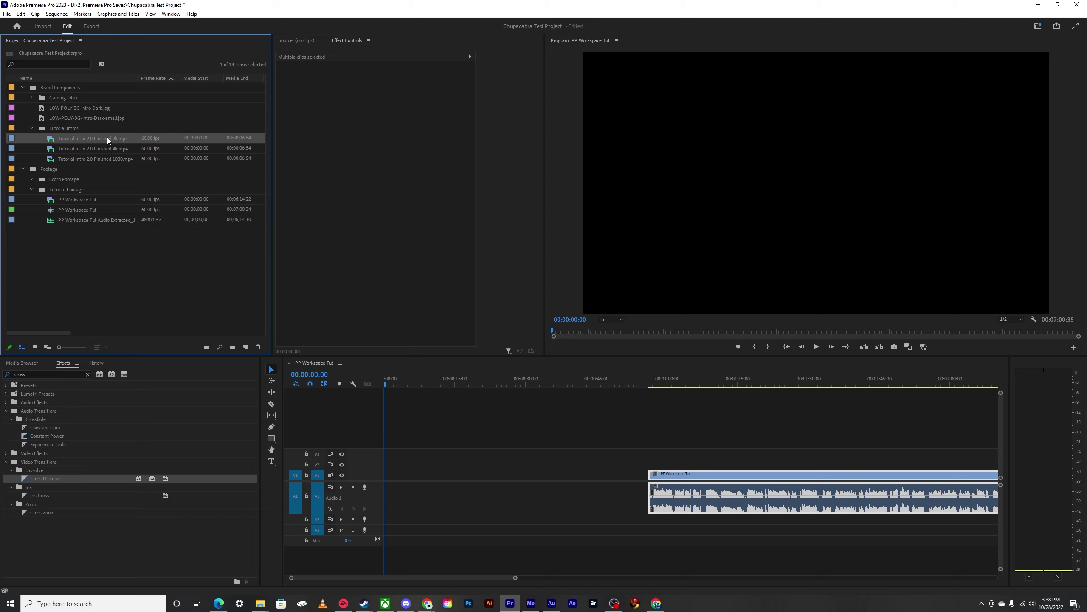
drag(84, 139, 452, 481)
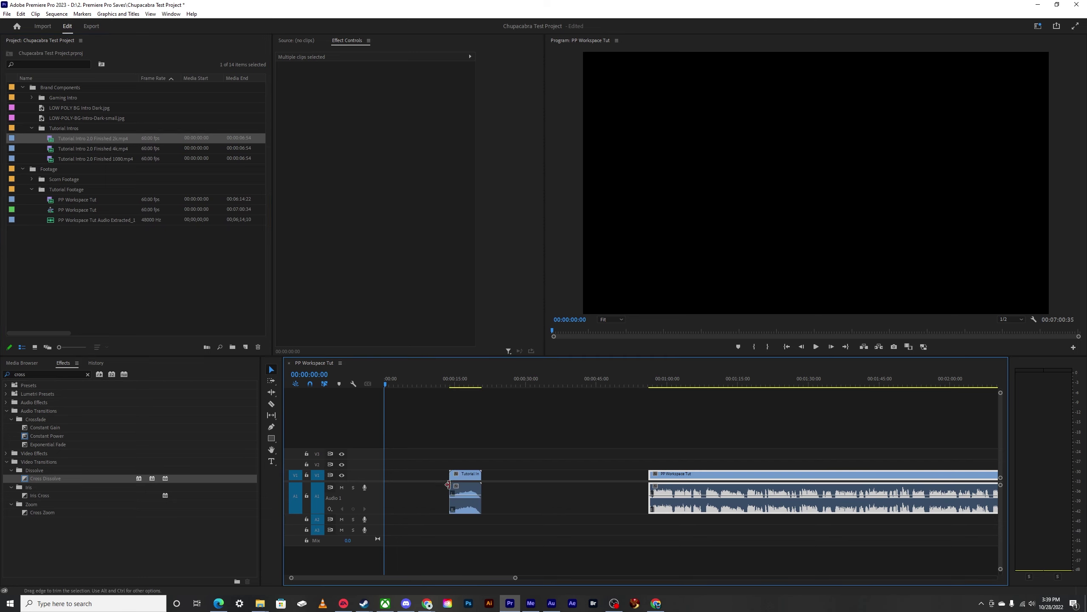
Step: Play back the tutorial intro clip from 00:00:12:42 to review it
click(578, 487)
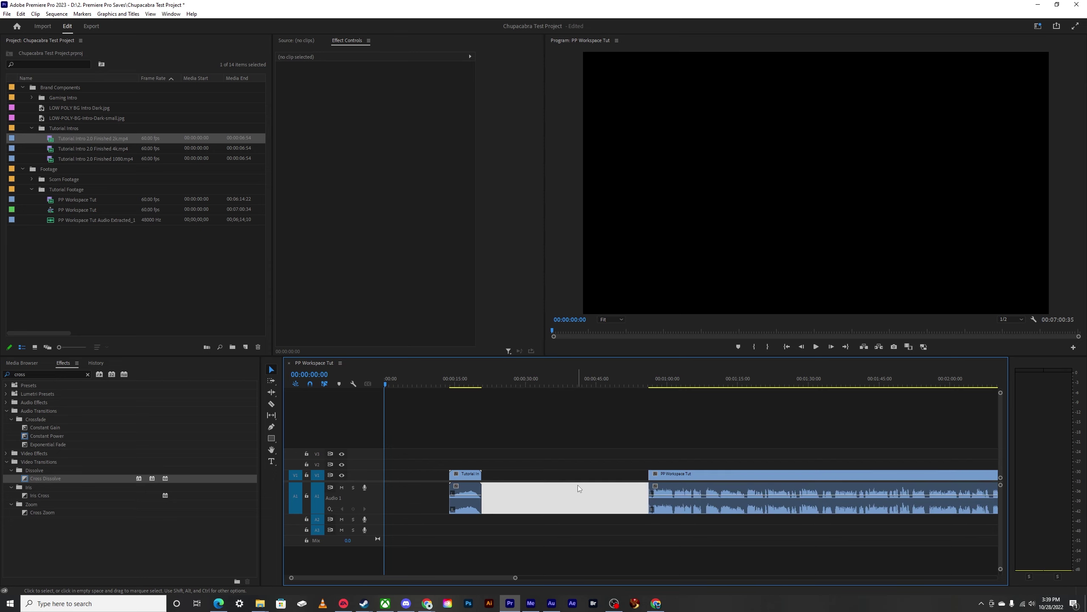
click(493, 459)
click(455, 387)
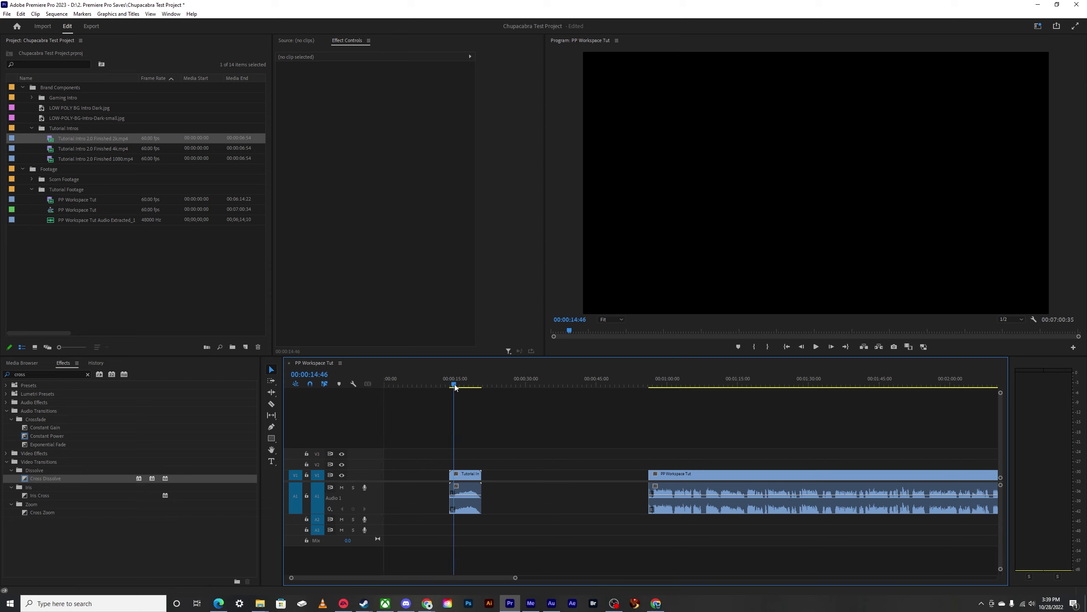
drag(455, 387, 444, 386)
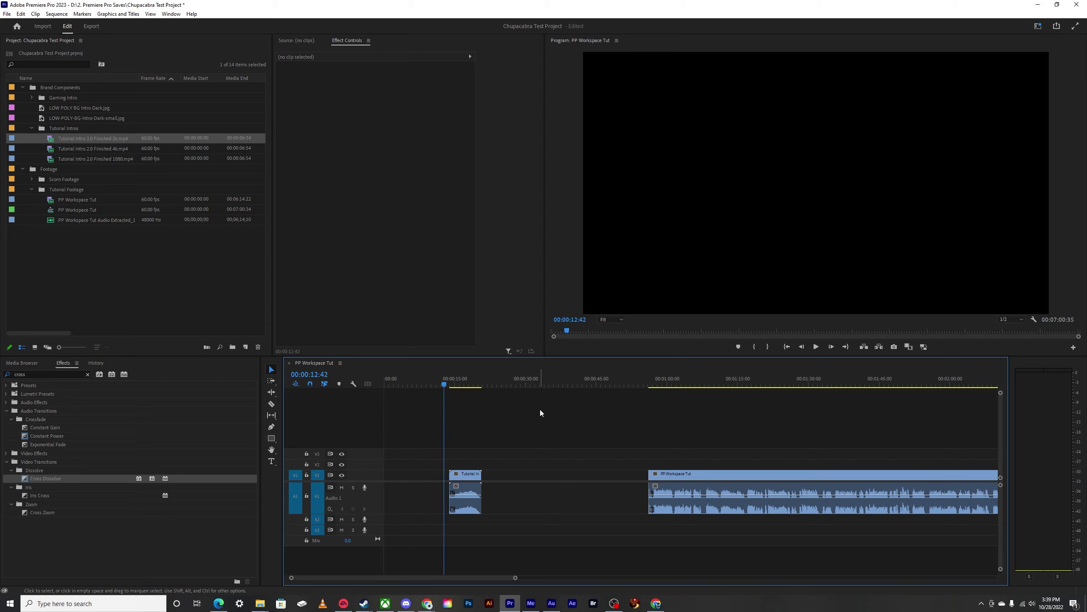
key(space)
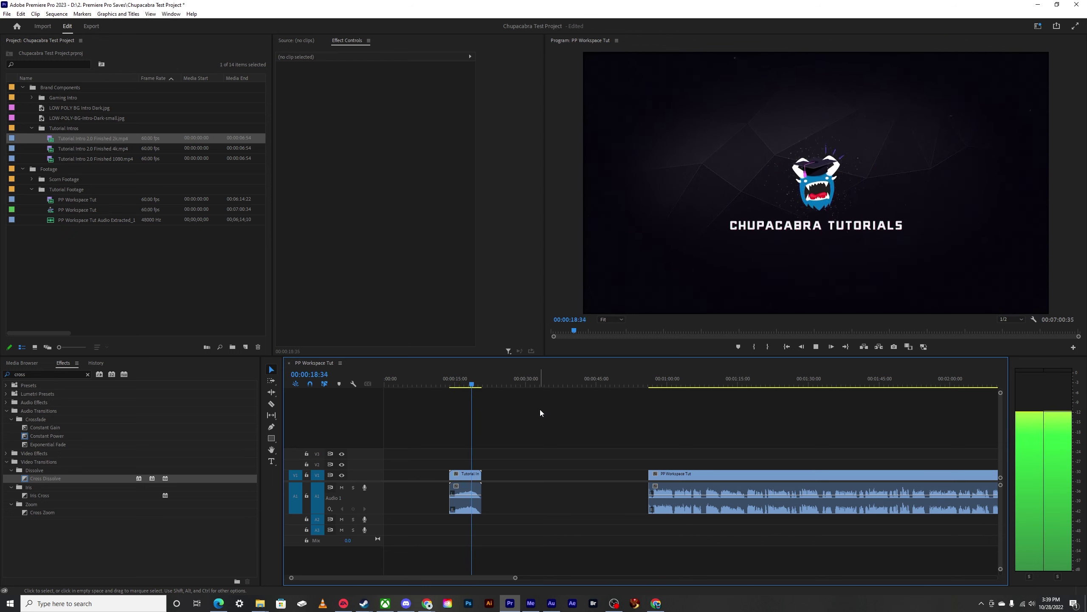
key(space)
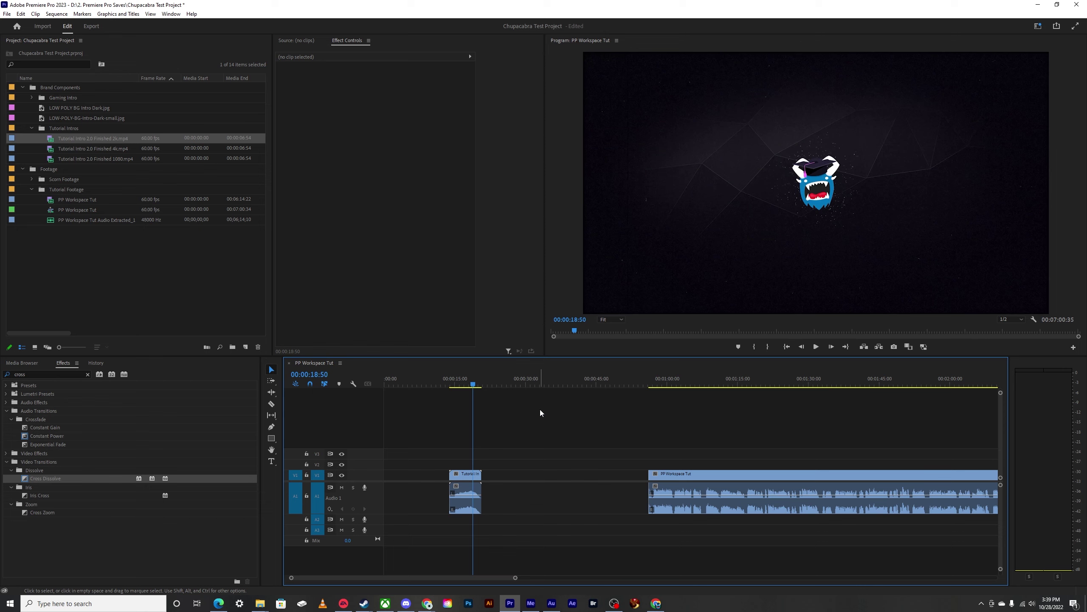
Step: Move the tutorial intro clip on V1 and A1 to the very start of the sequence and deselect it
click(430, 502)
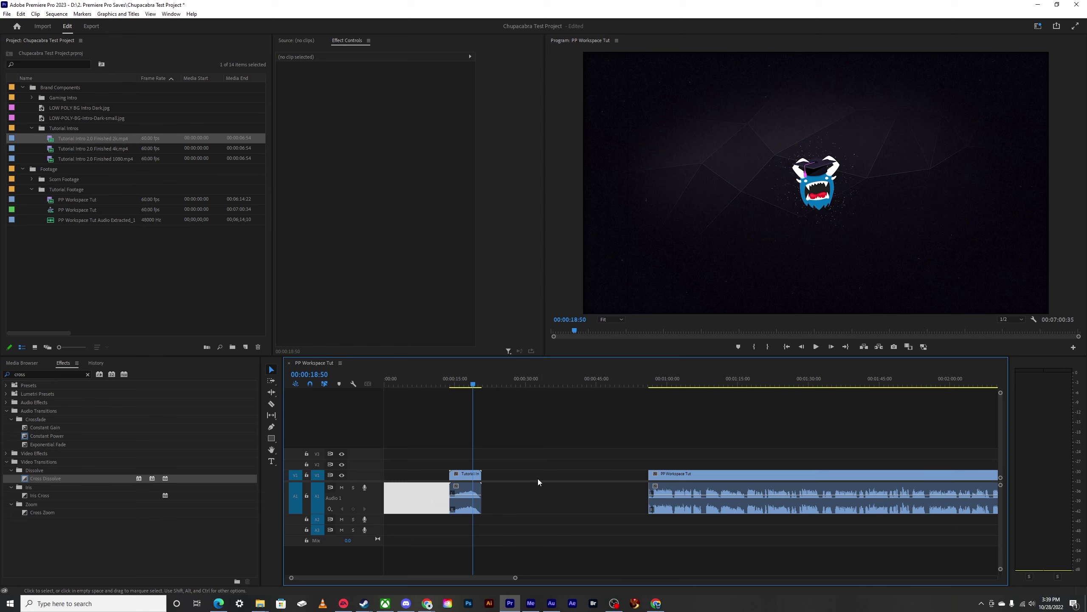
click(463, 479)
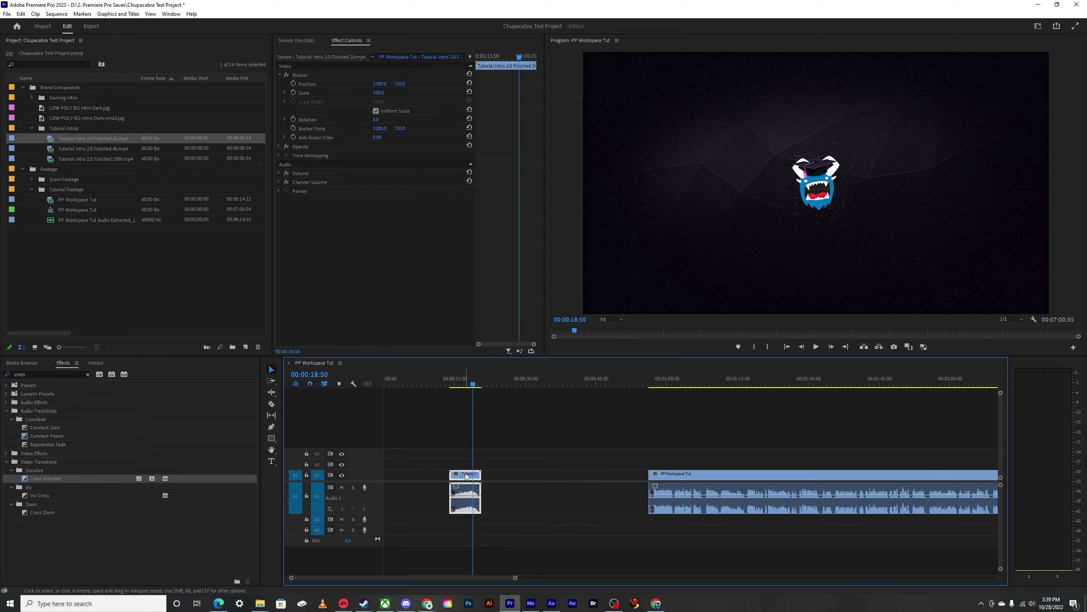
drag(462, 478, 413, 475)
click(451, 491)
click(529, 434)
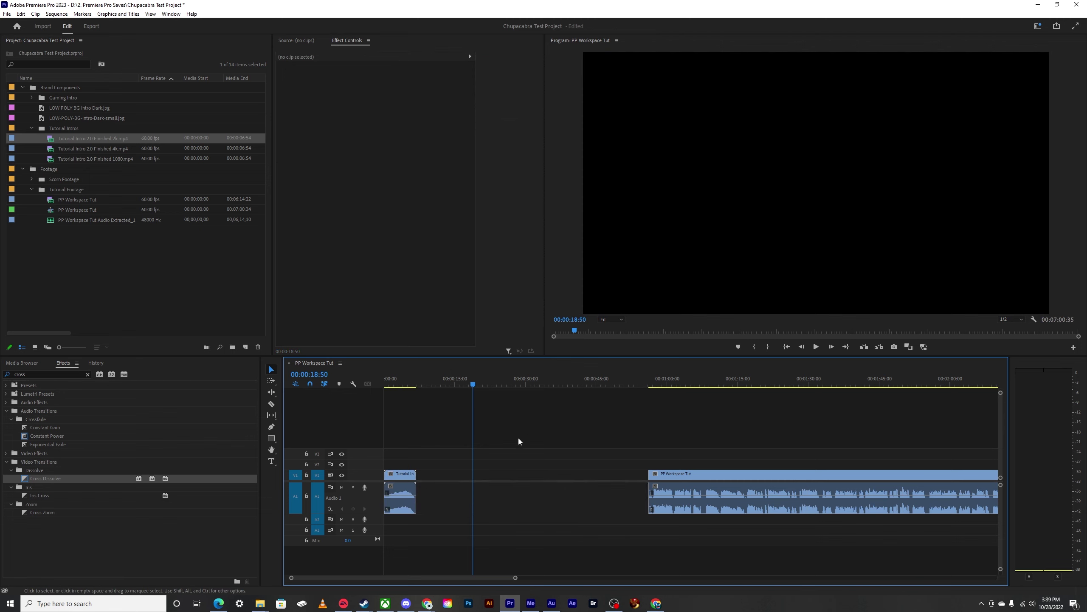
Step: Move the tutorial intro clip on V1 and A1 directly against the start of the footage and set the playhead to 00:00:55:49
drag(413, 434, 406, 534)
mouse_move(401, 479)
mouse_down()
mouse_move(424, 479)
mouse_move(401, 479)
mouse_up()
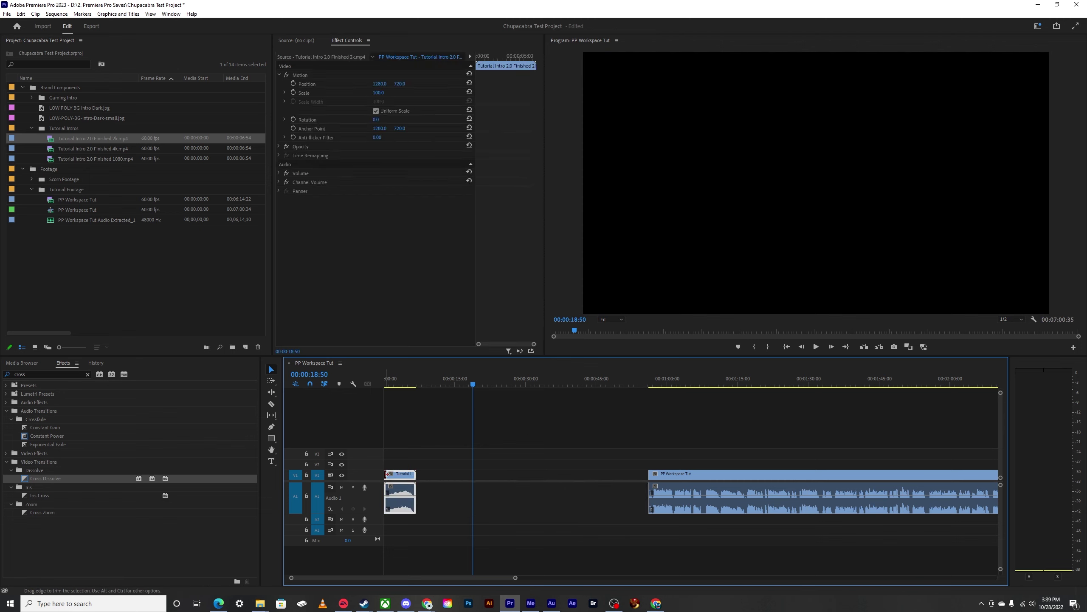
click(416, 442)
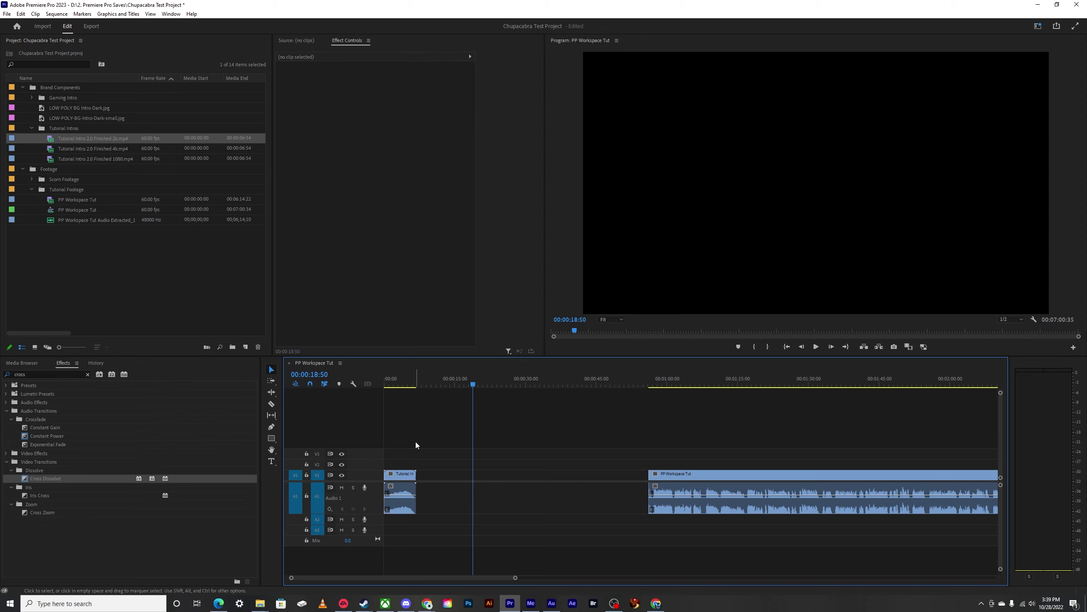
scroll(416, 444, down, 1)
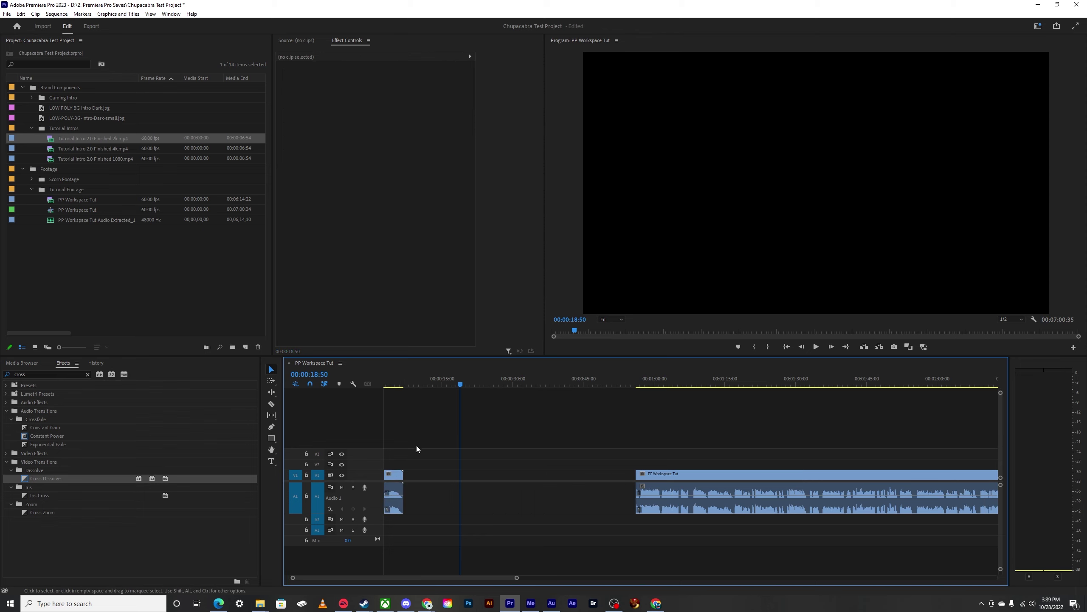
drag(435, 578, 422, 578)
drag(405, 509, 633, 495)
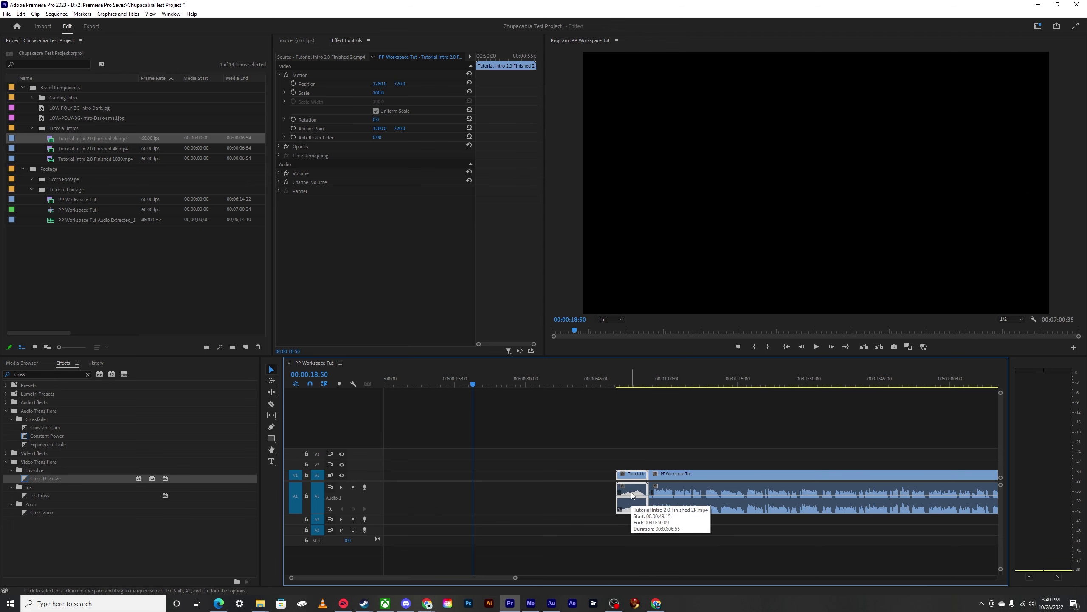
drag(643, 383, 648, 388)
drag(516, 578, 491, 575)
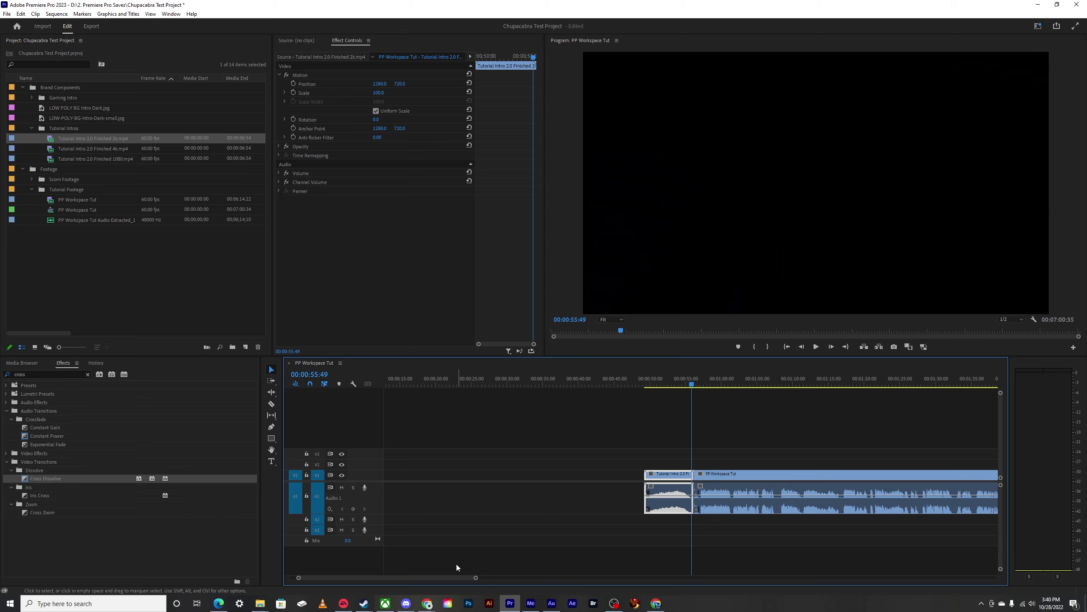
drag(452, 576, 432, 580)
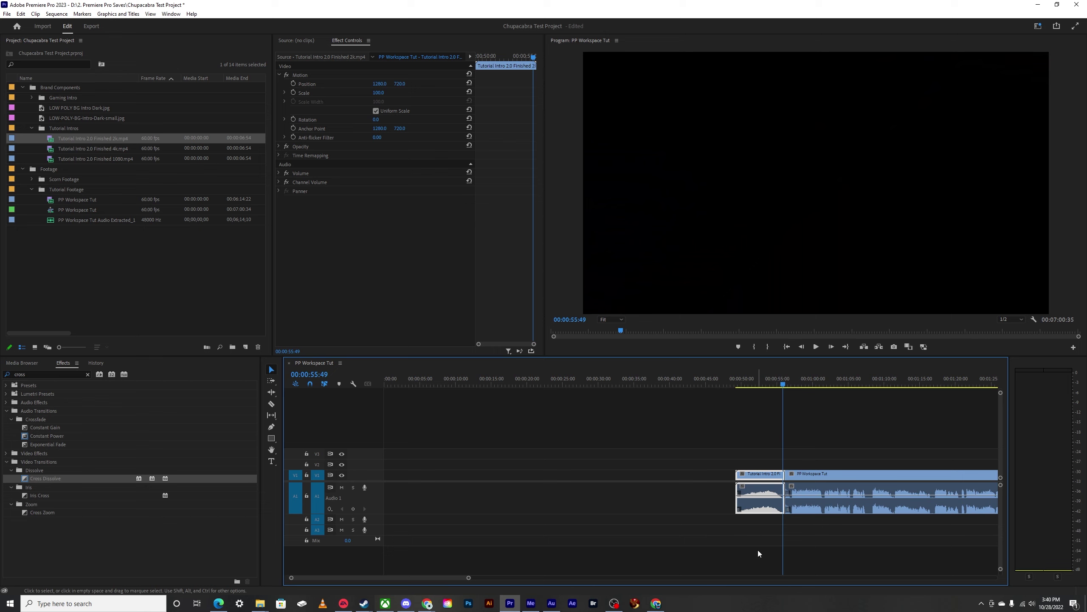
Step: Move the tutorial intro clip to about 00:00:25 and ripple delete the empty gaps after and before it
drag(769, 480, 587, 479)
click(685, 500)
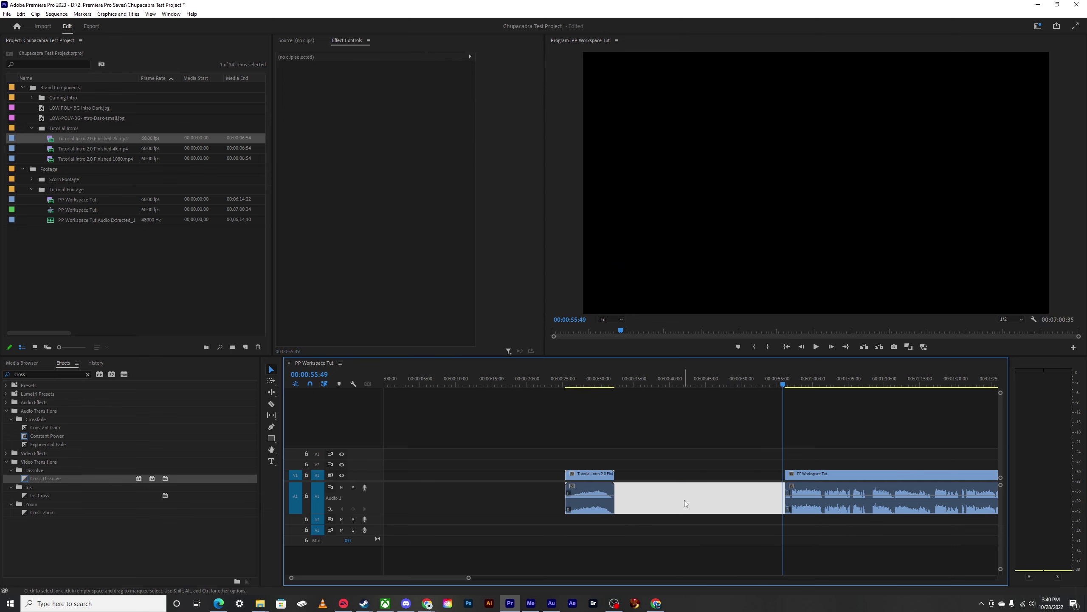
right_click(685, 500)
click(723, 507)
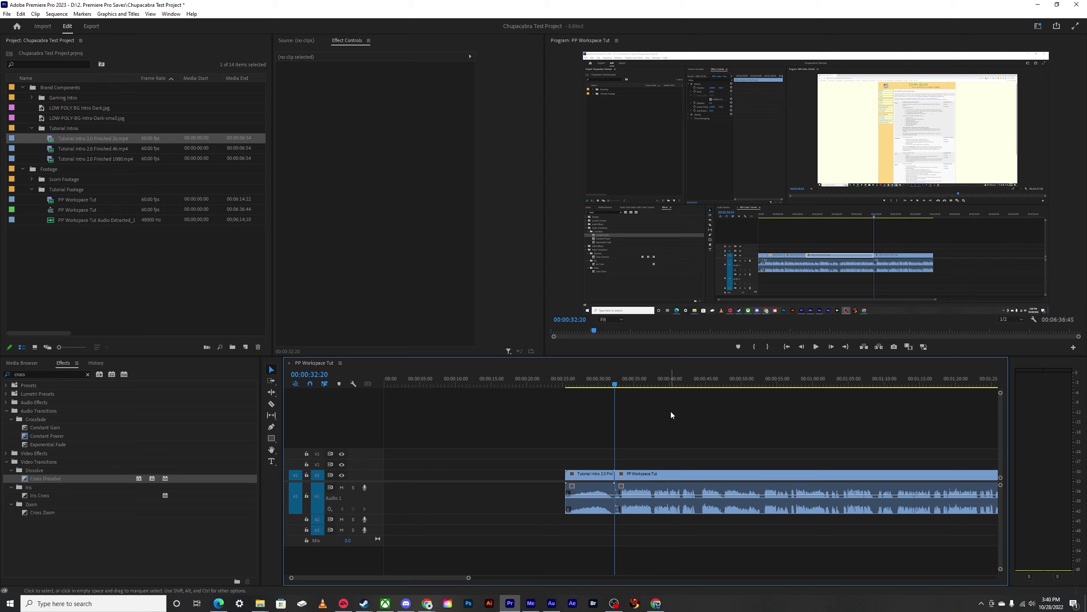
click(552, 498)
key(Delete)
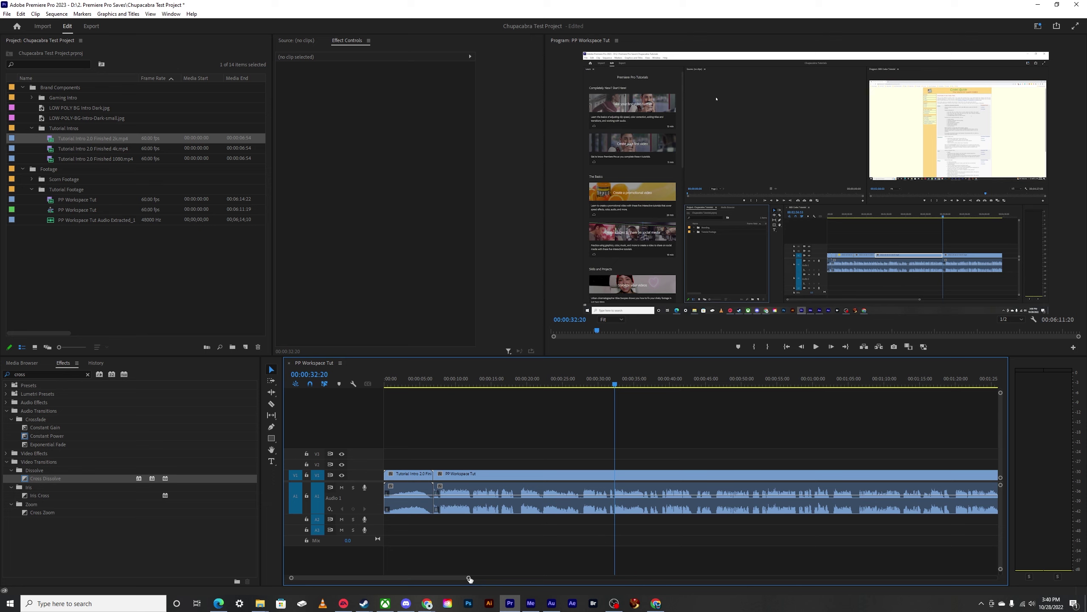
Step: Try splitting the first PP Workspace Tut video clip at about 00:01:22 with the Razor tool, undo the cut and return to the Selection tool
drag(469, 578, 794, 560)
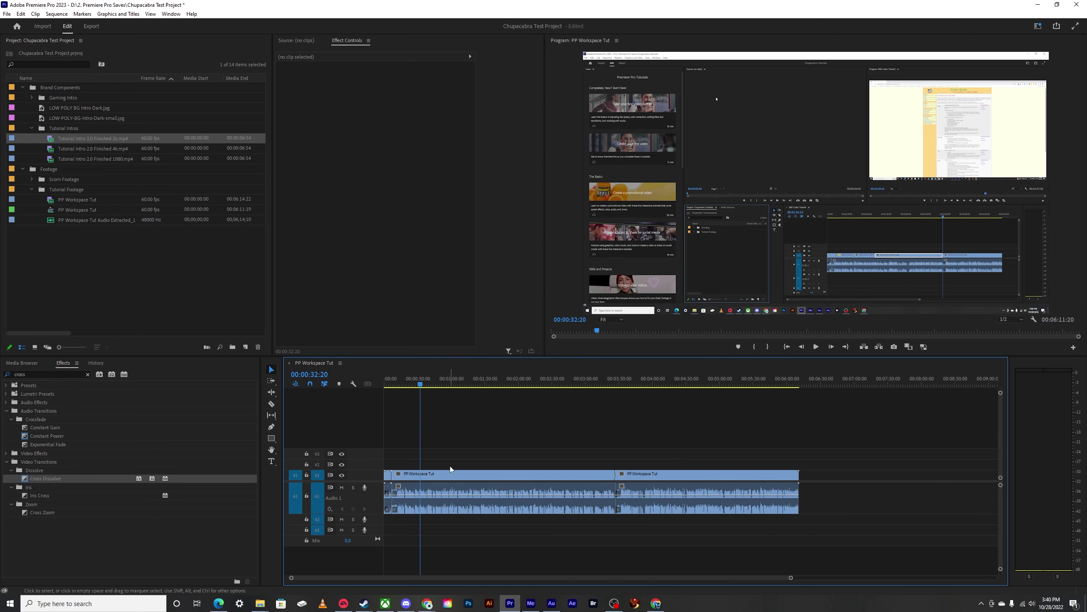
key(c)
click(476, 481)
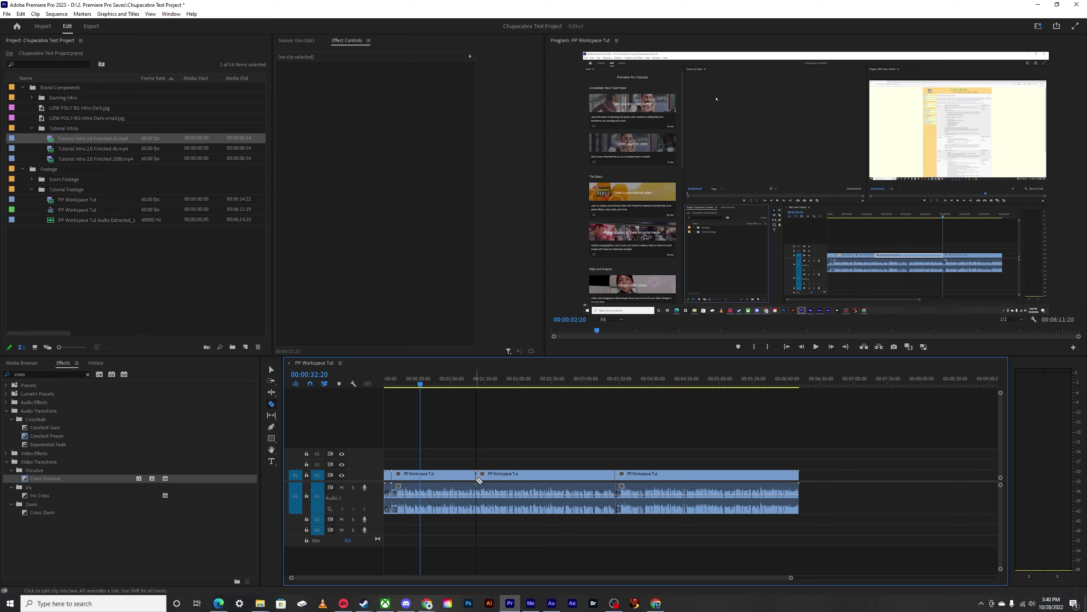
key(ctrl+z)
drag(773, 577, 857, 580)
drag(927, 582, 704, 581)
drag(704, 581, 654, 579)
key(v)
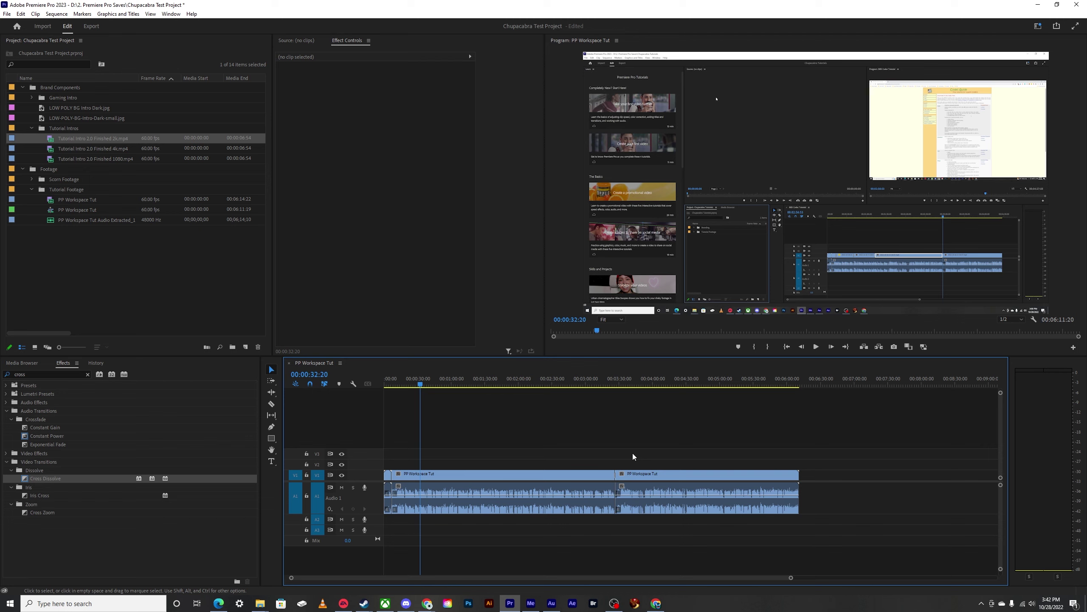
click(8, 14)
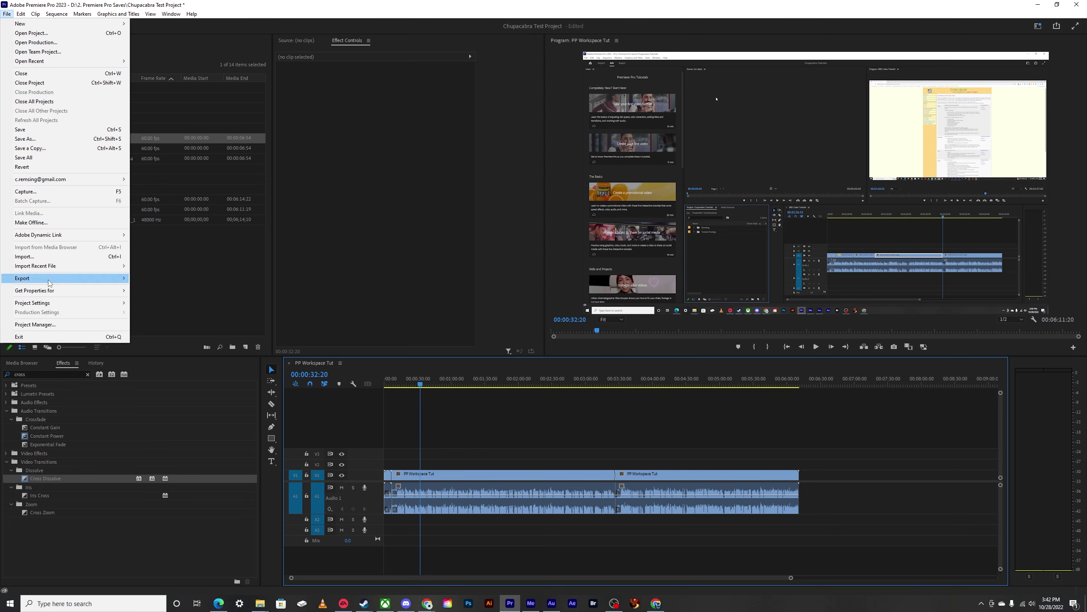
mouse_move(49, 283)
click(479, 421)
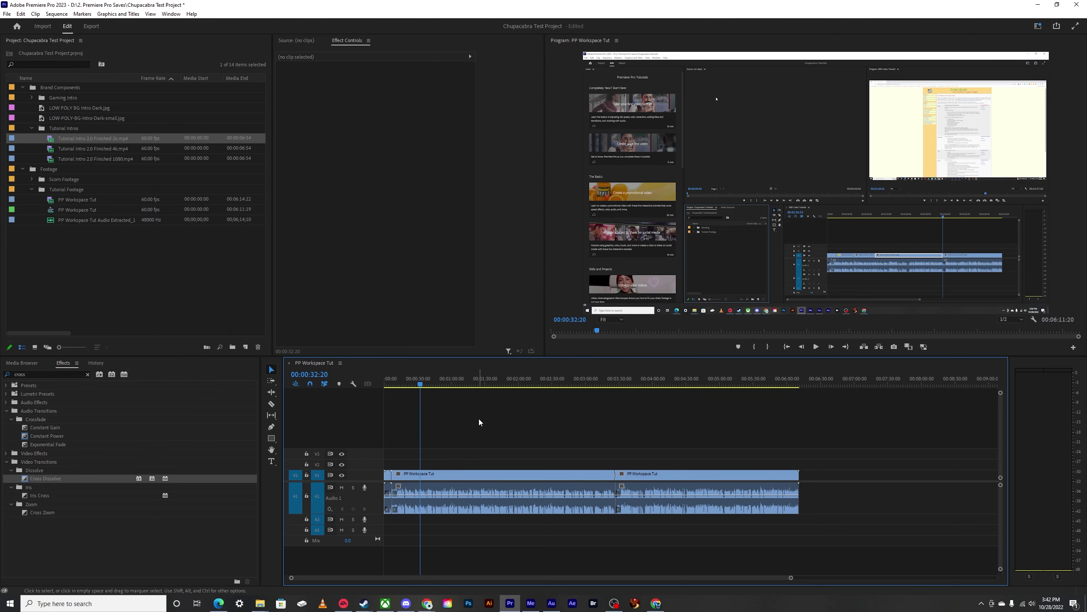
Step: Select the PP Workspace Tut sequence in the Tutorial Footage bin and open its media export settings
click(73, 211)
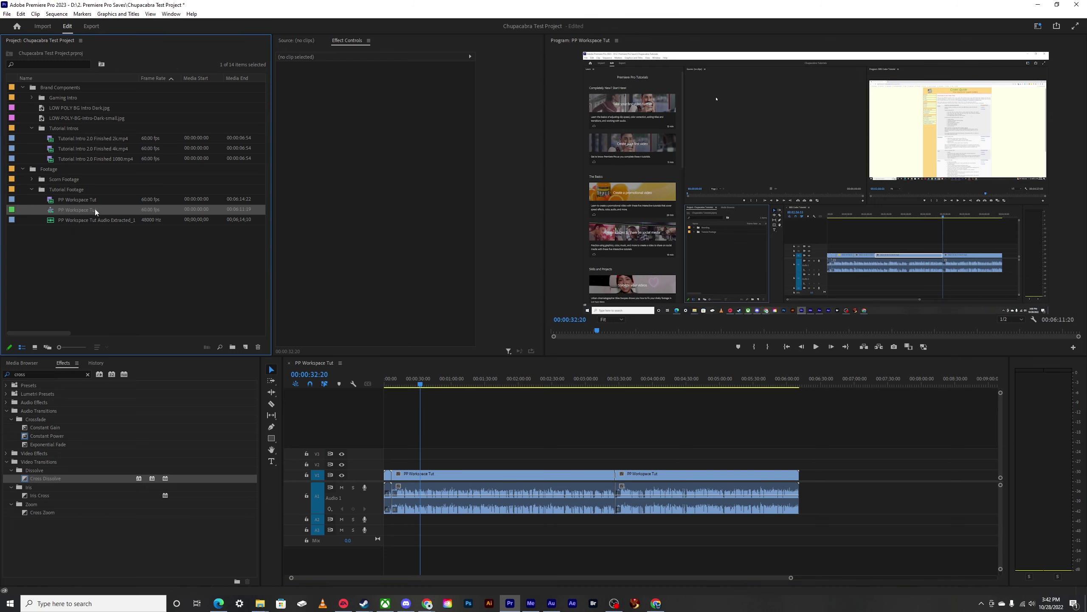
click(19, 16)
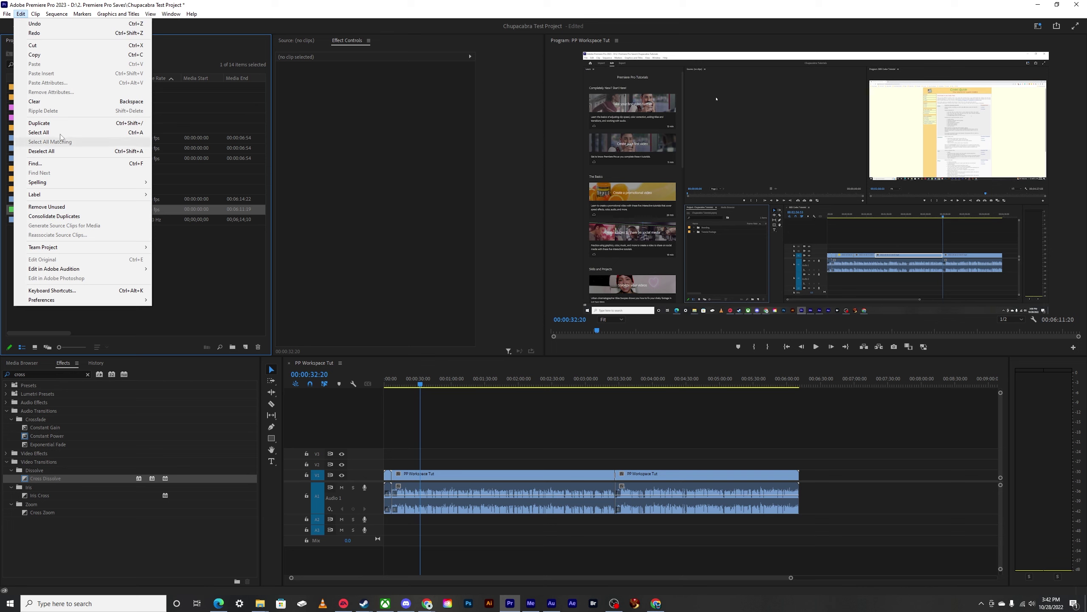
key(Left)
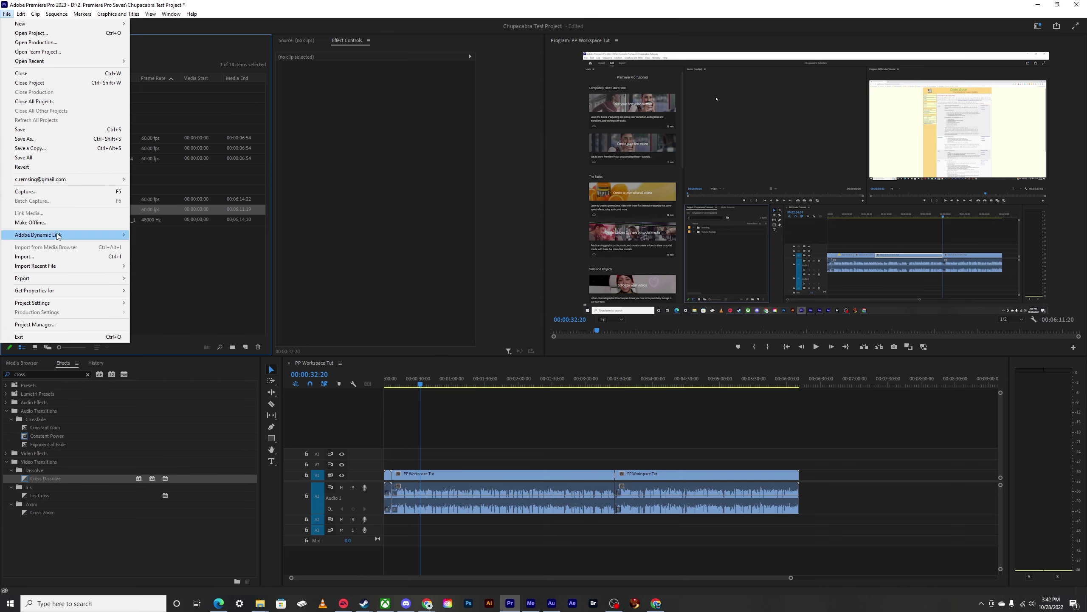
mouse_move(56, 281)
click(180, 278)
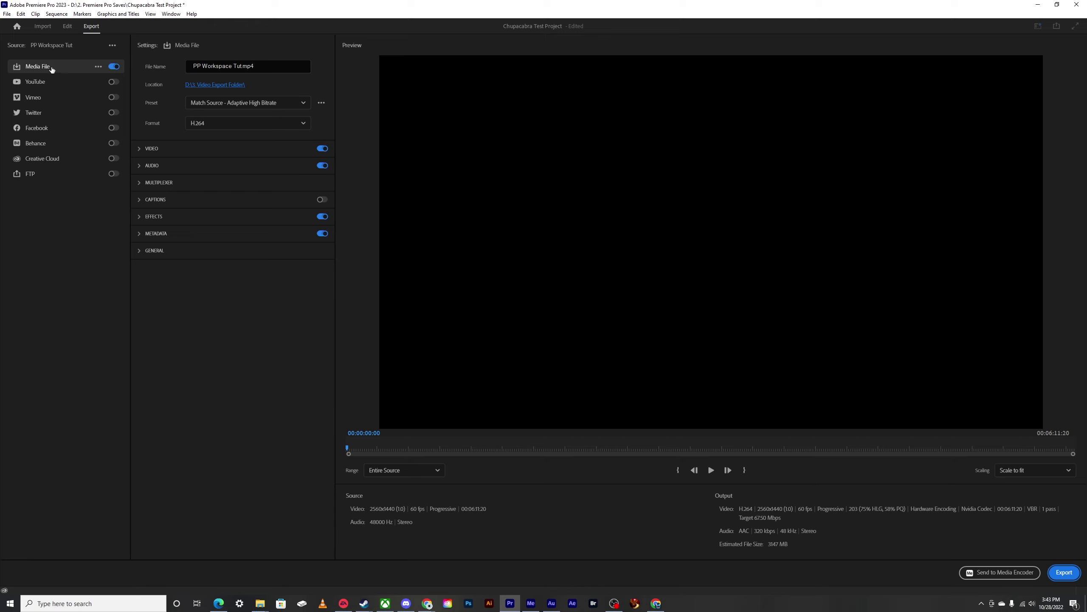
Step: Set the exported media file's name to PP Workspace Customization Tut.mp4
click(98, 68)
click(77, 68)
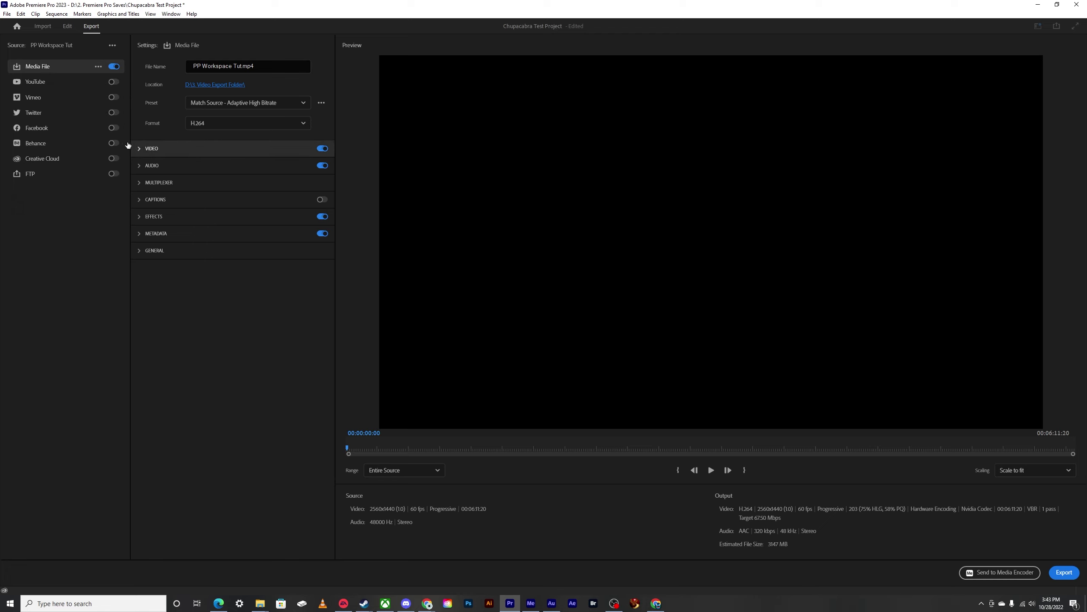
drag(260, 66, 162, 66)
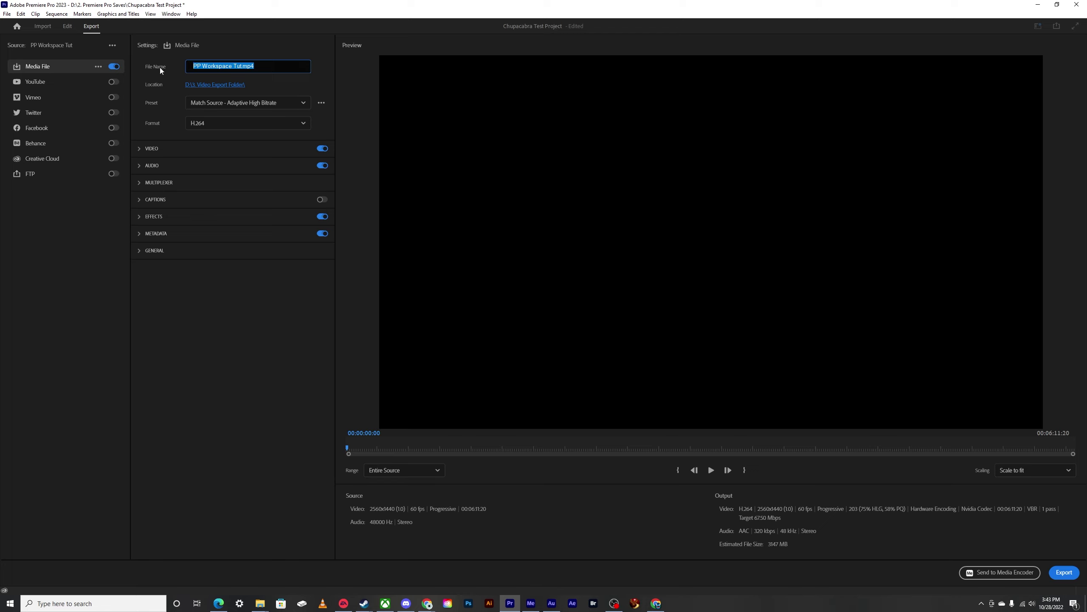
text(PP Workspace Customization T)
click(178, 107)
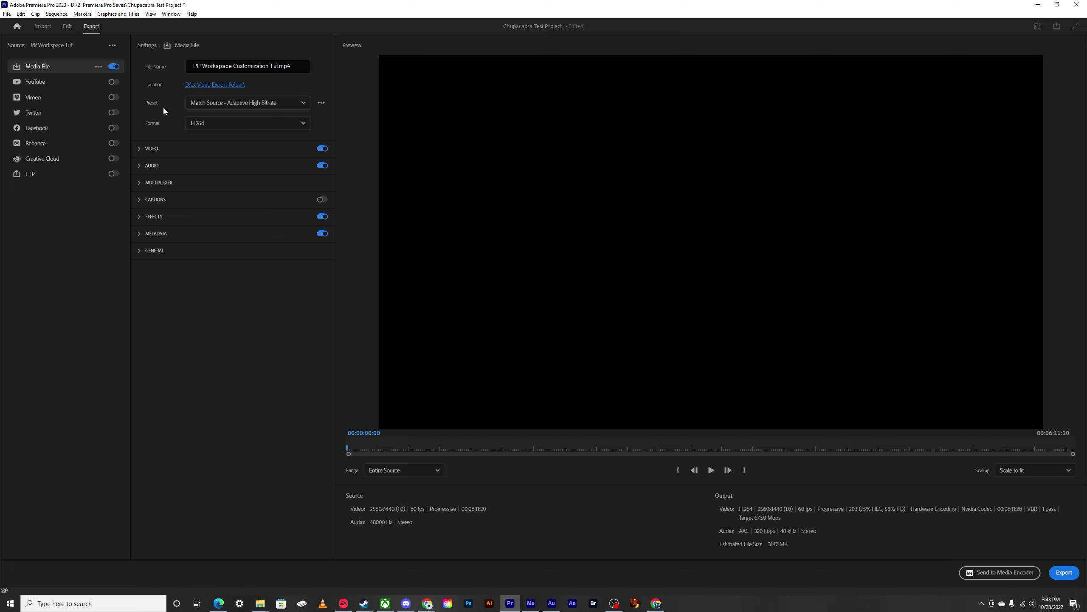
Step: Examine the available export presets, including the full list in the Preset Manager, without choosing one
click(231, 107)
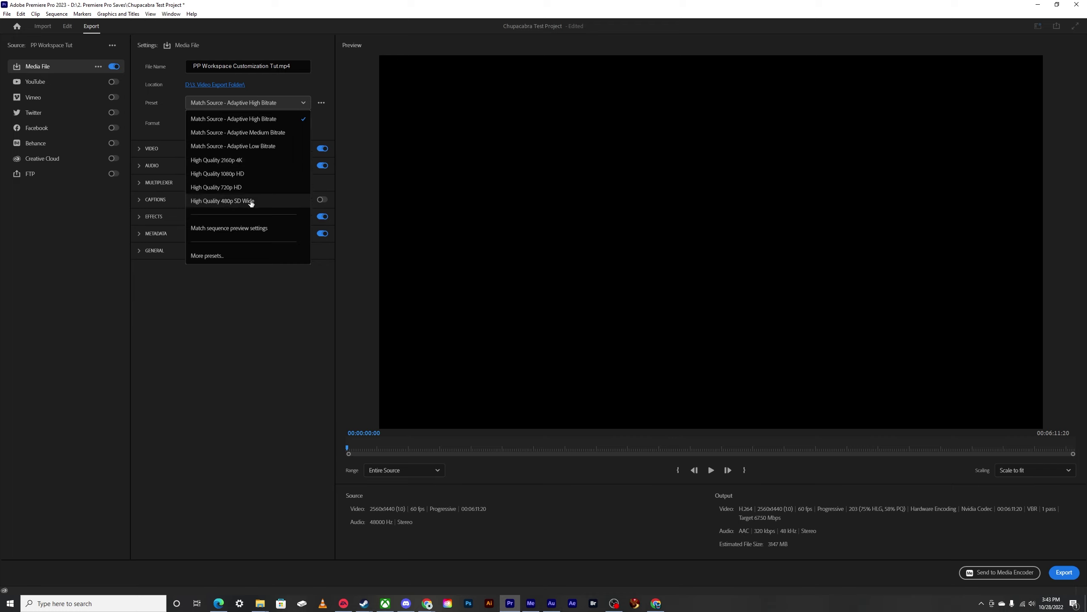
click(222, 329)
click(216, 106)
click(208, 254)
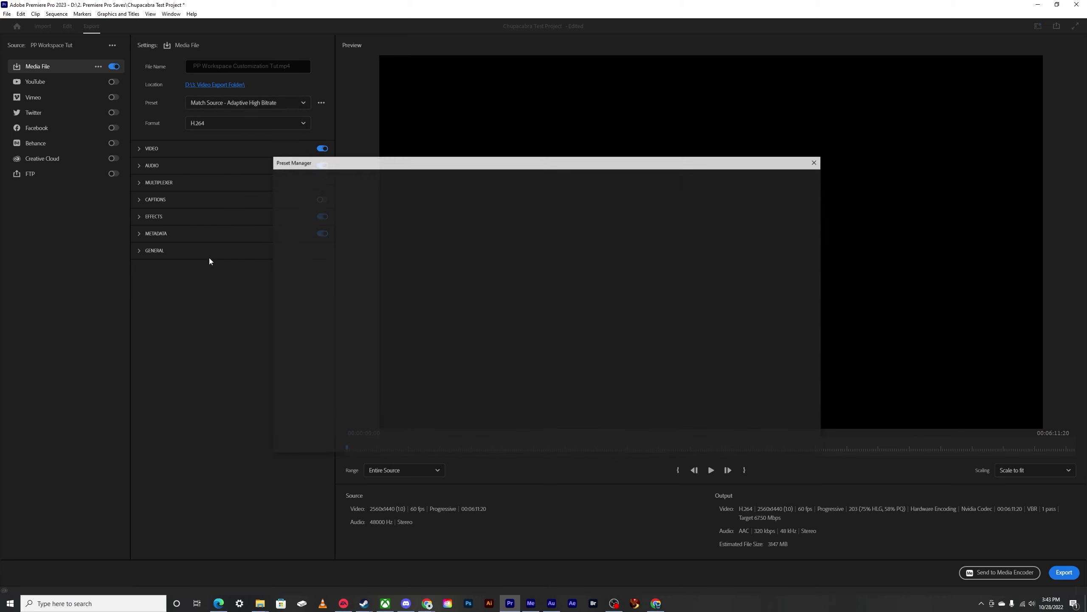
mouse_move(681, 247)
mouse_down()
mouse_move(677, 289)
mouse_move(676, 245)
mouse_up()
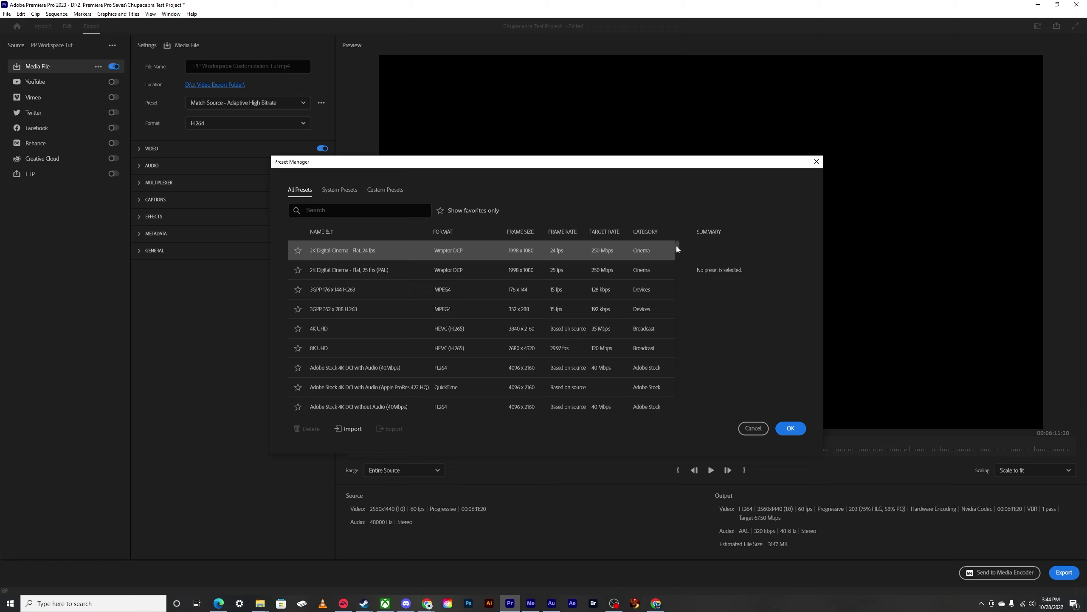
drag(677, 246, 676, 240)
drag(676, 245, 676, 253)
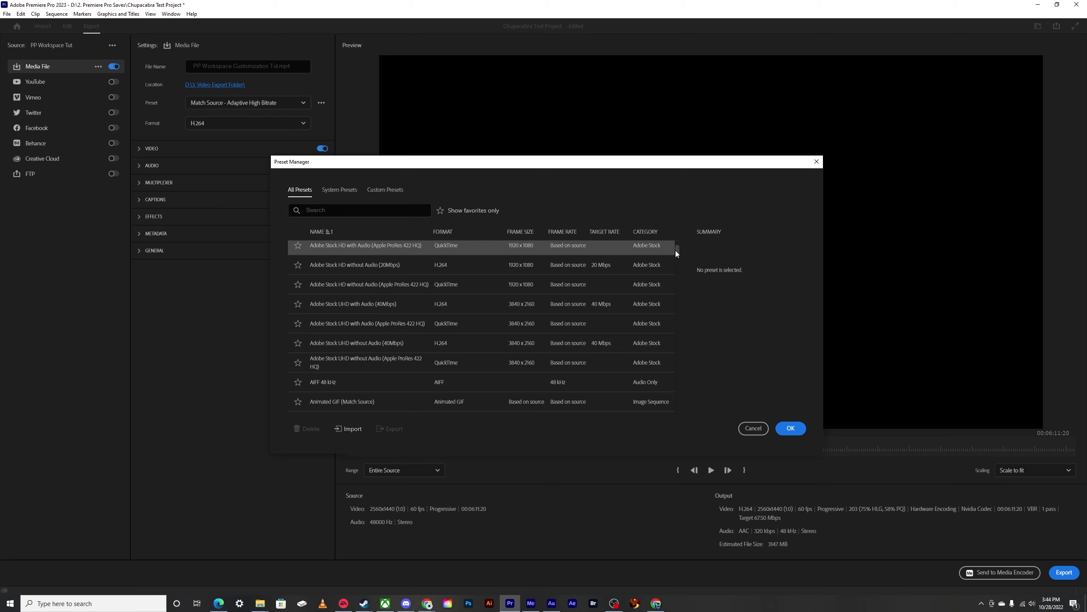
drag(676, 251, 676, 257)
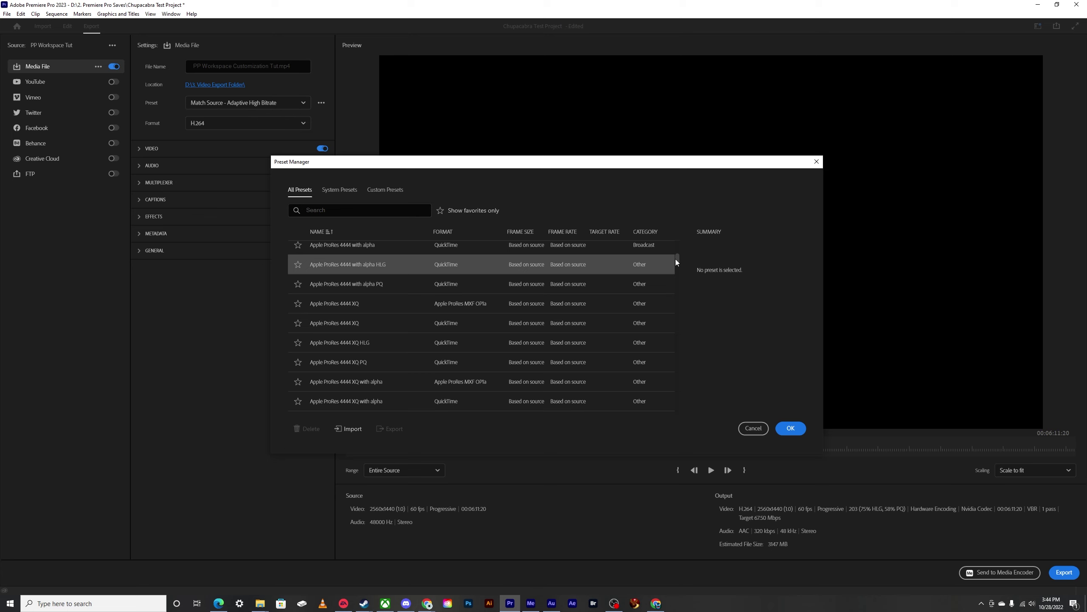
drag(675, 259, 675, 417)
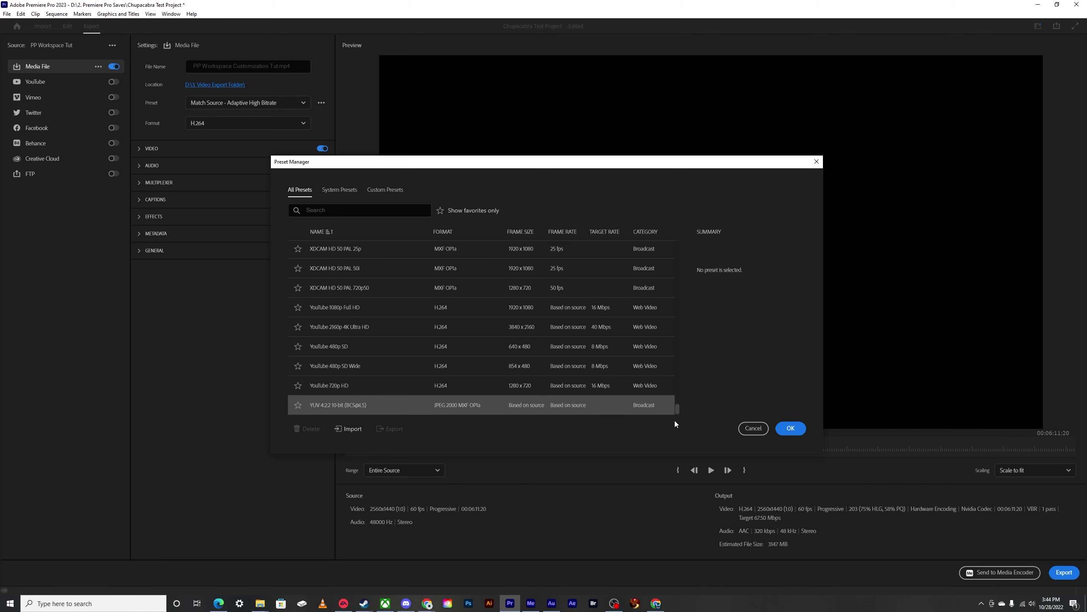
click(753, 428)
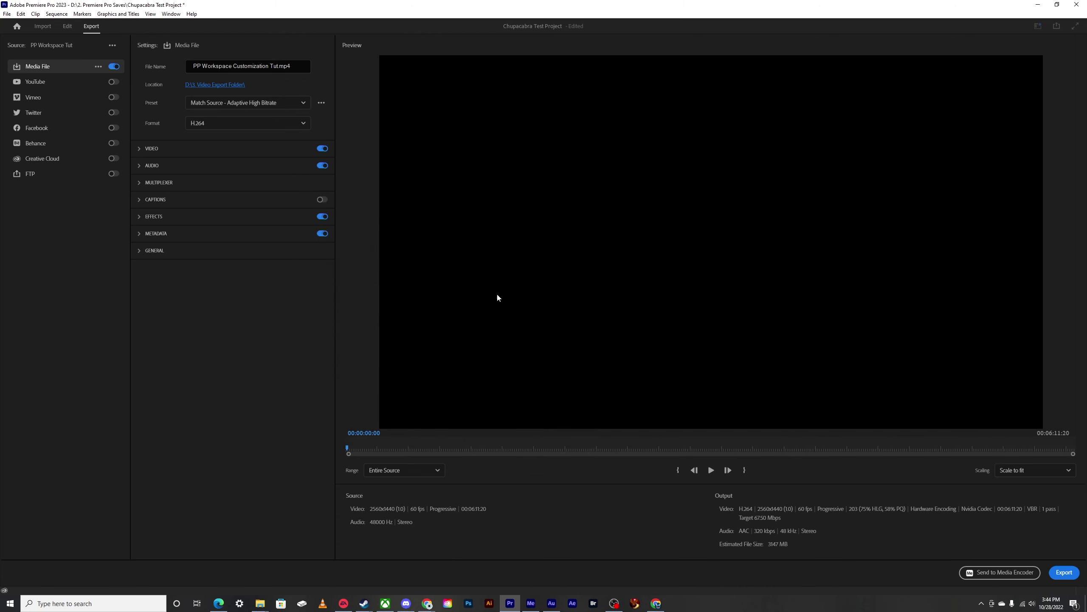
click(295, 102)
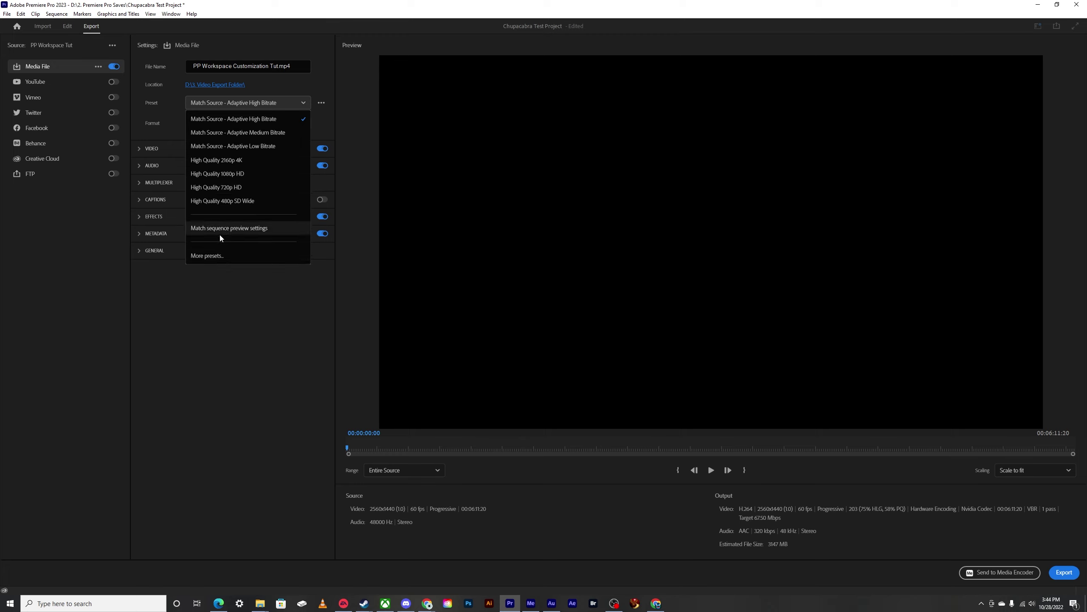
click(207, 258)
Step: Review the export formats, set the format to AVI (Uncompressed), and check which presets are offered with it
click(205, 123)
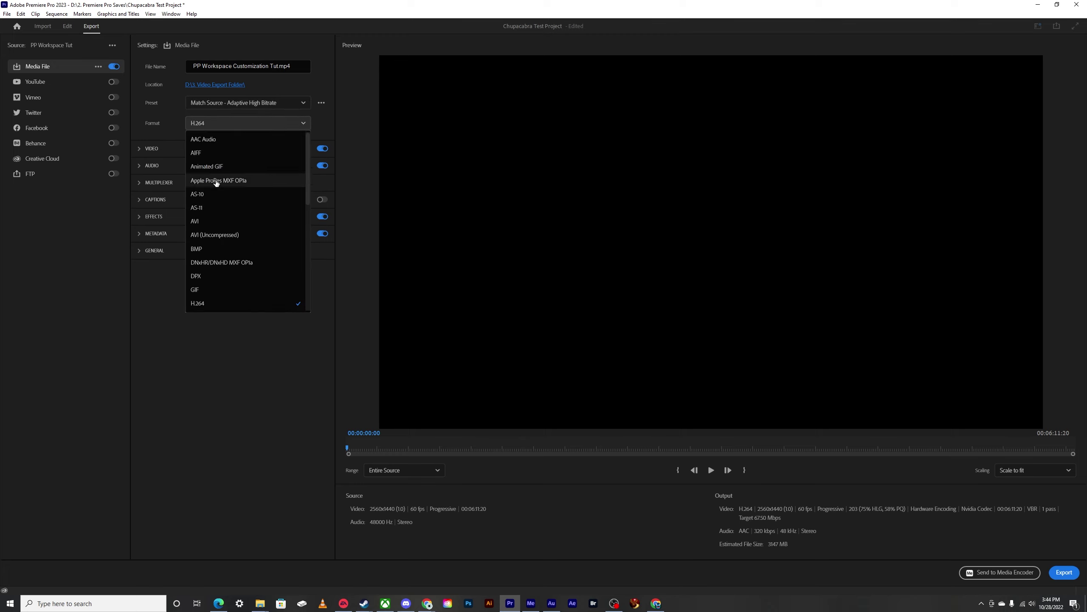
scroll(207, 174, down, 5)
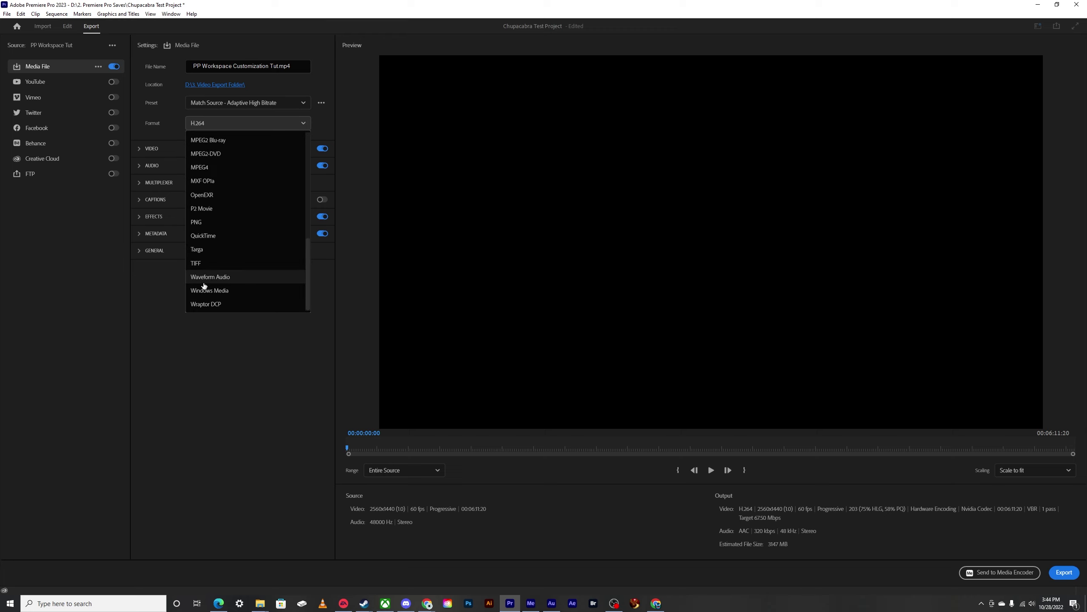
scroll(204, 283, up, 5)
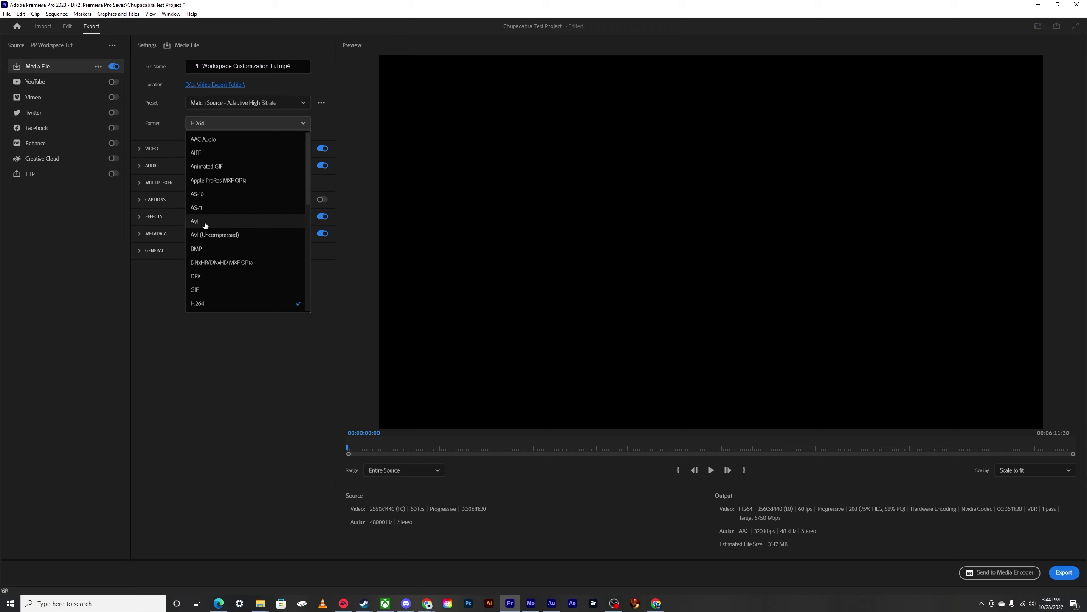
click(207, 234)
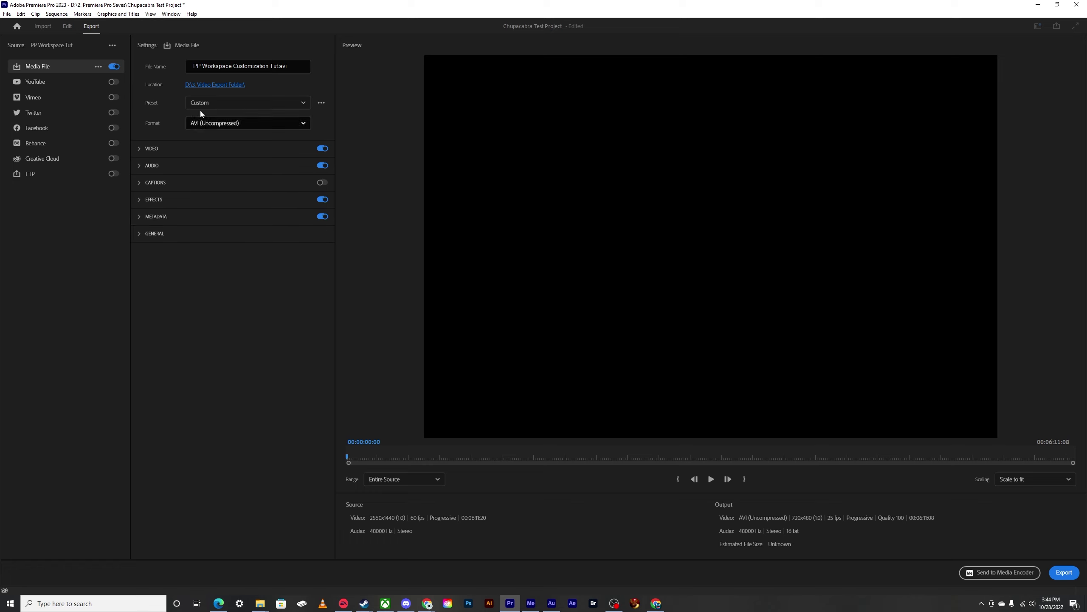
click(201, 102)
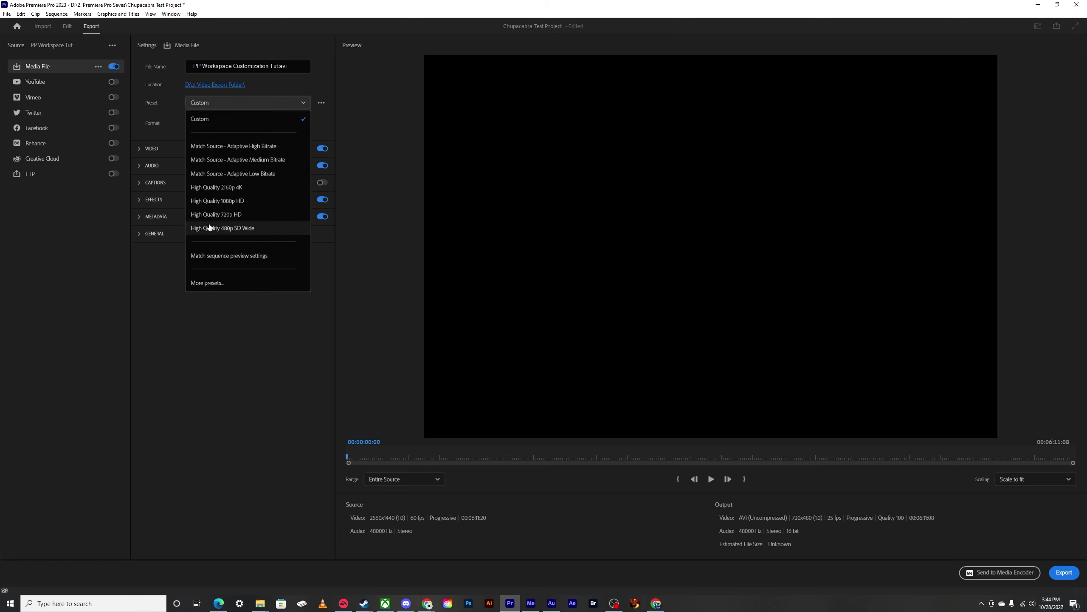
click(201, 337)
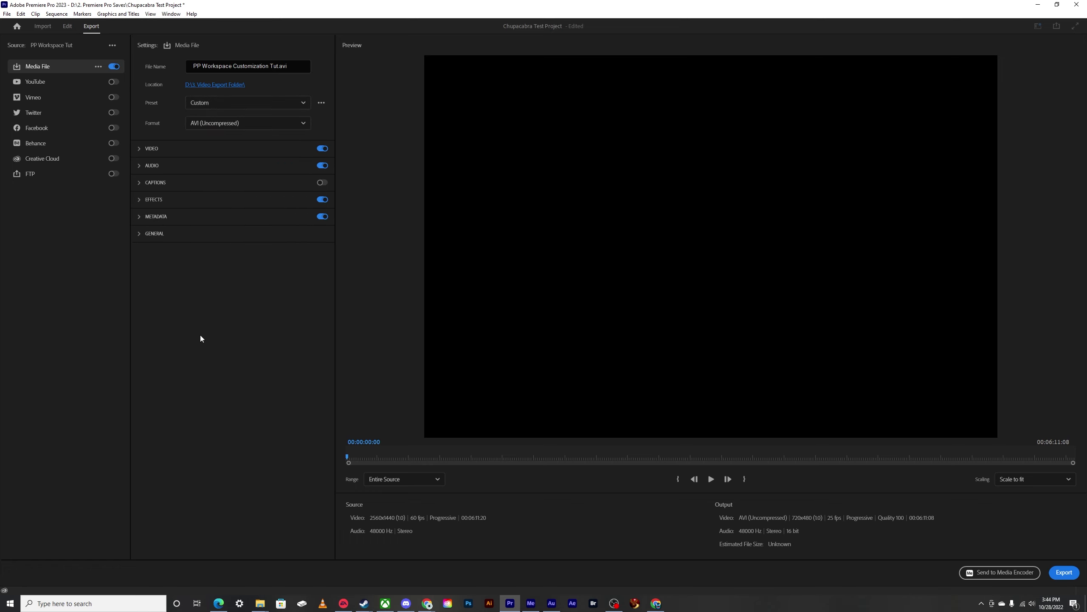
Step: Look through the available export formats and set the media file's format to H.264
click(214, 123)
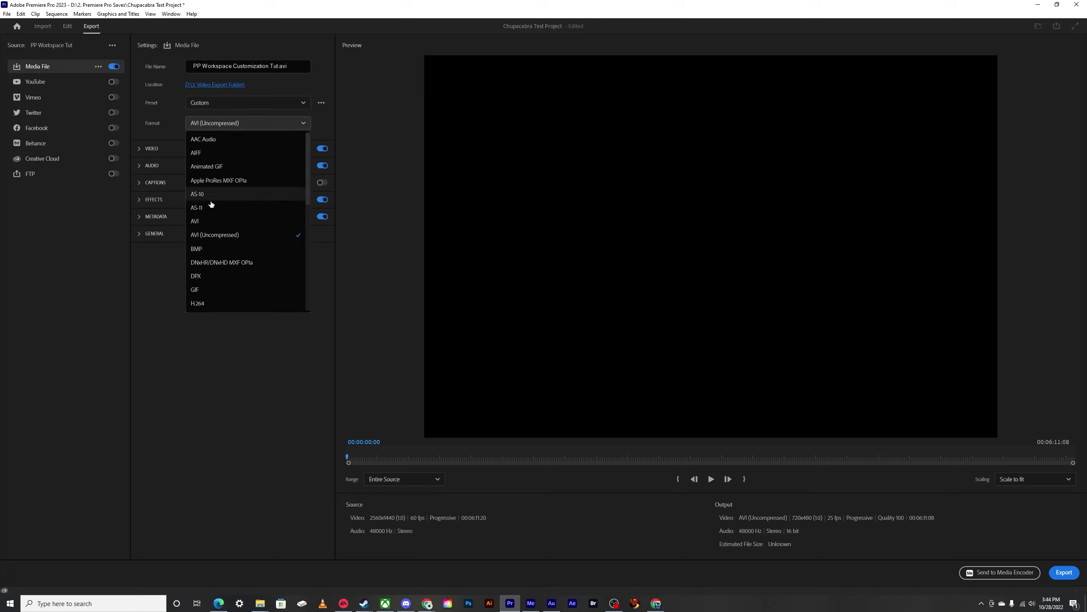
scroll(211, 200, down, 5)
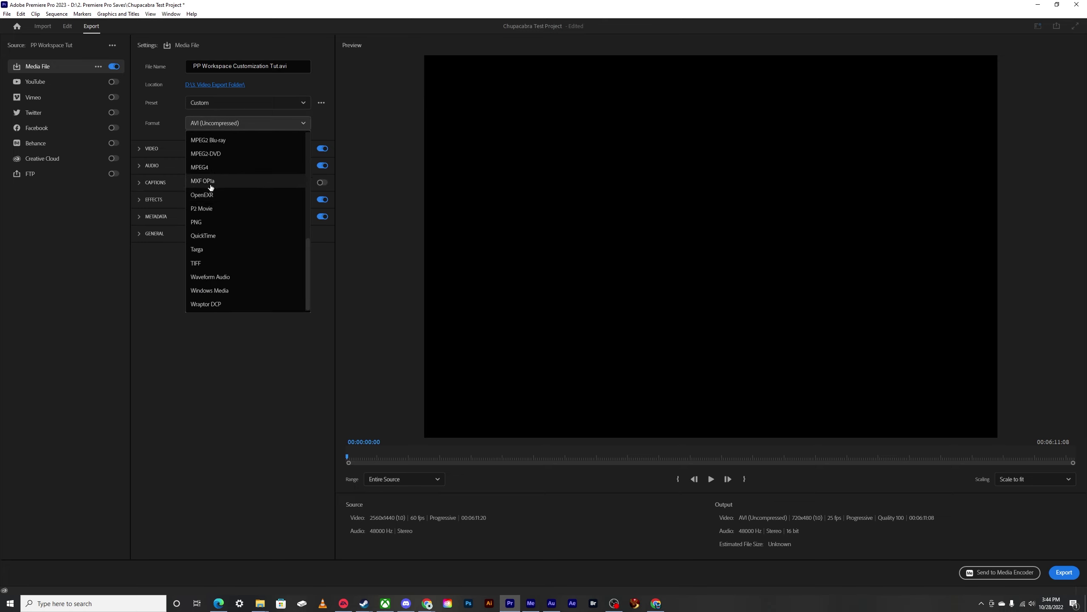
scroll(210, 211, up, 5)
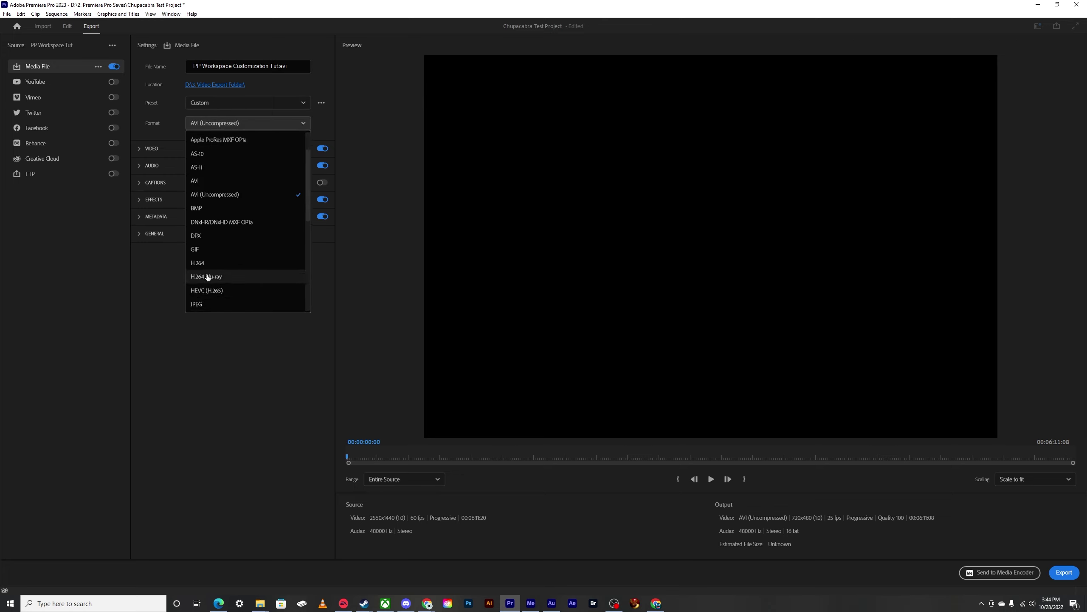
click(219, 265)
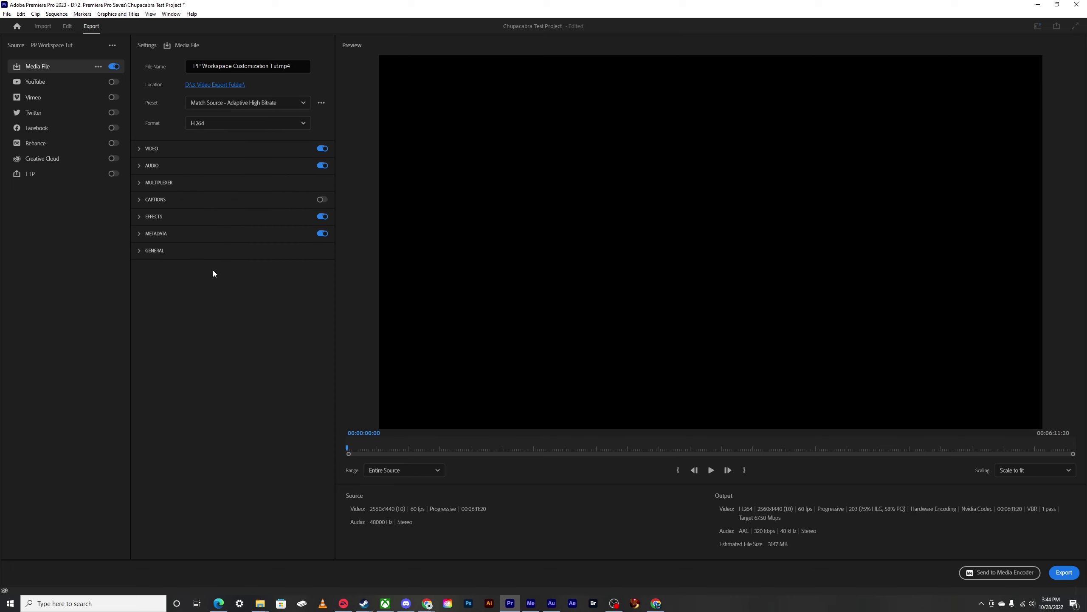
Step: Unlink the export's frame size from the source, try Full HD (1920 x 1080), and set it to Quad HD (2560 x 1440)
click(138, 149)
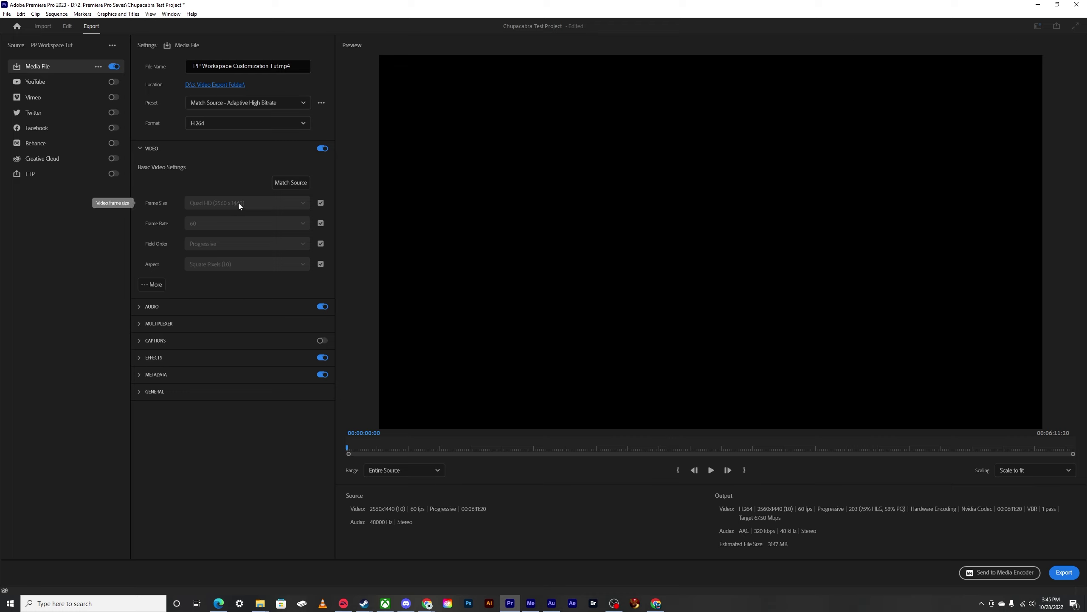
click(320, 203)
click(305, 202)
click(251, 261)
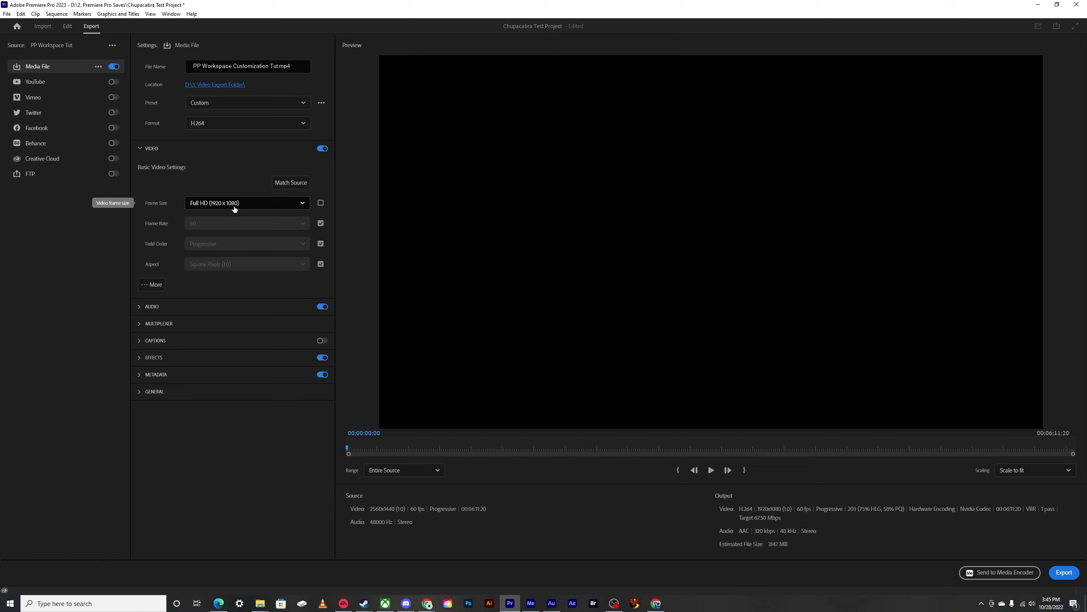
click(234, 204)
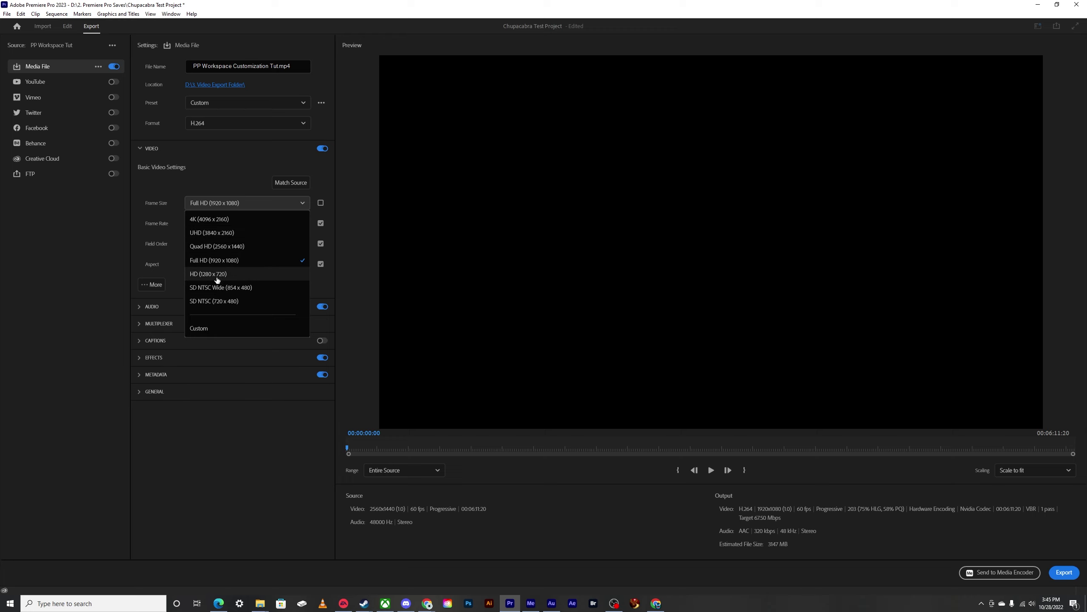
click(221, 246)
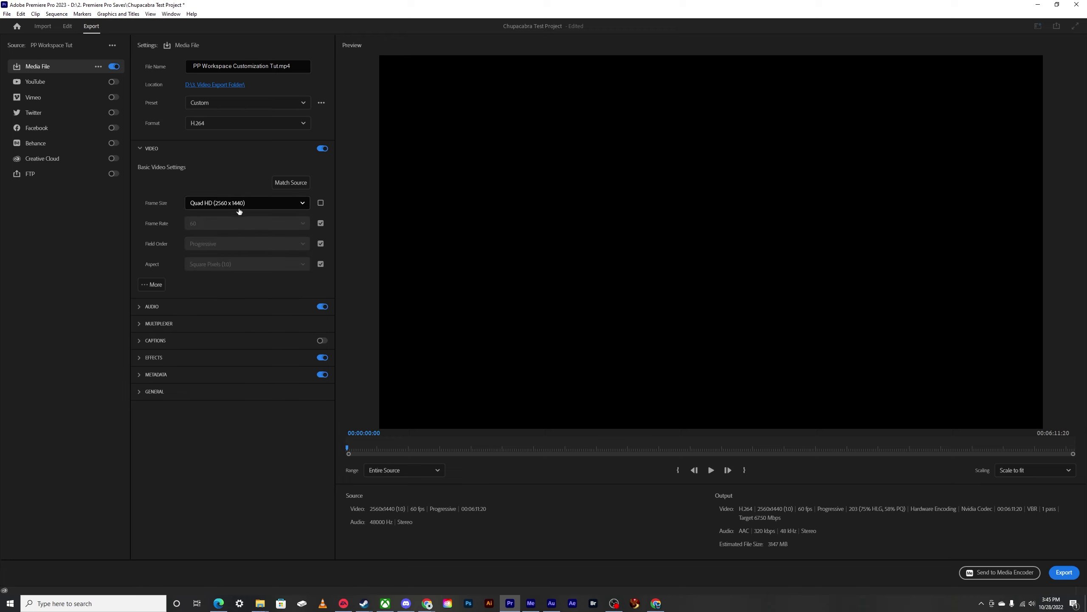
Step: Unlink the export's frame rate from the source, review the available rates while keeping 60, and expand the additional video settings
click(321, 223)
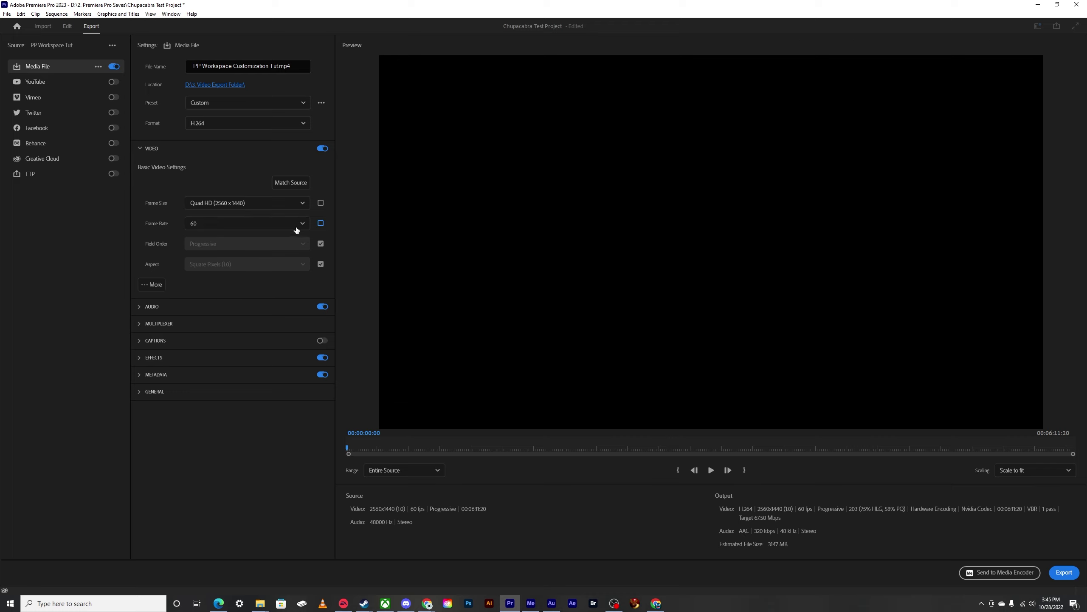
click(302, 223)
scroll(307, 283, down, 2)
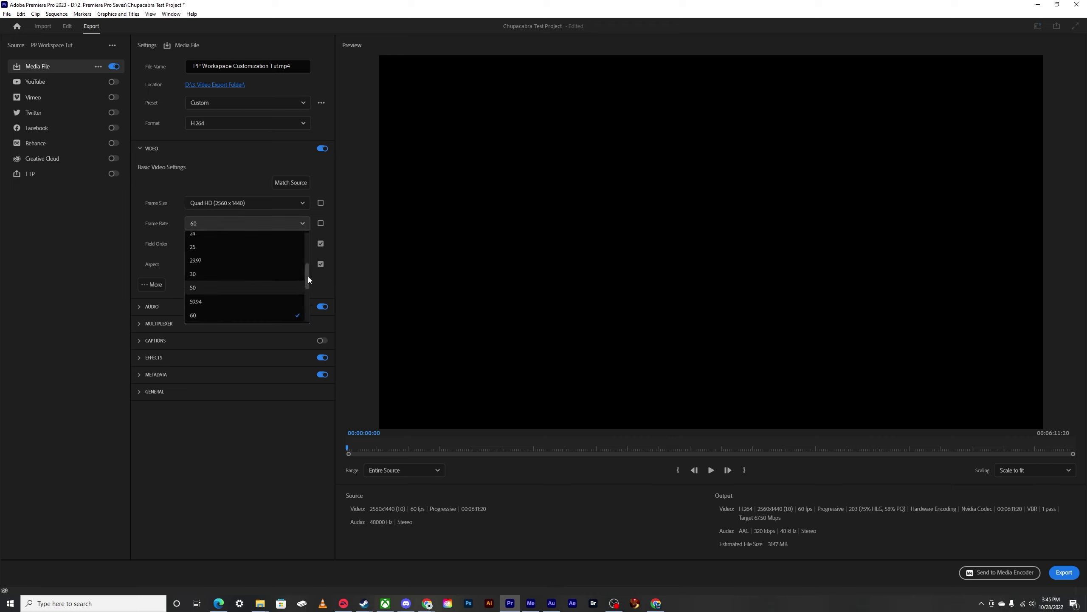
drag(307, 297, 311, 277)
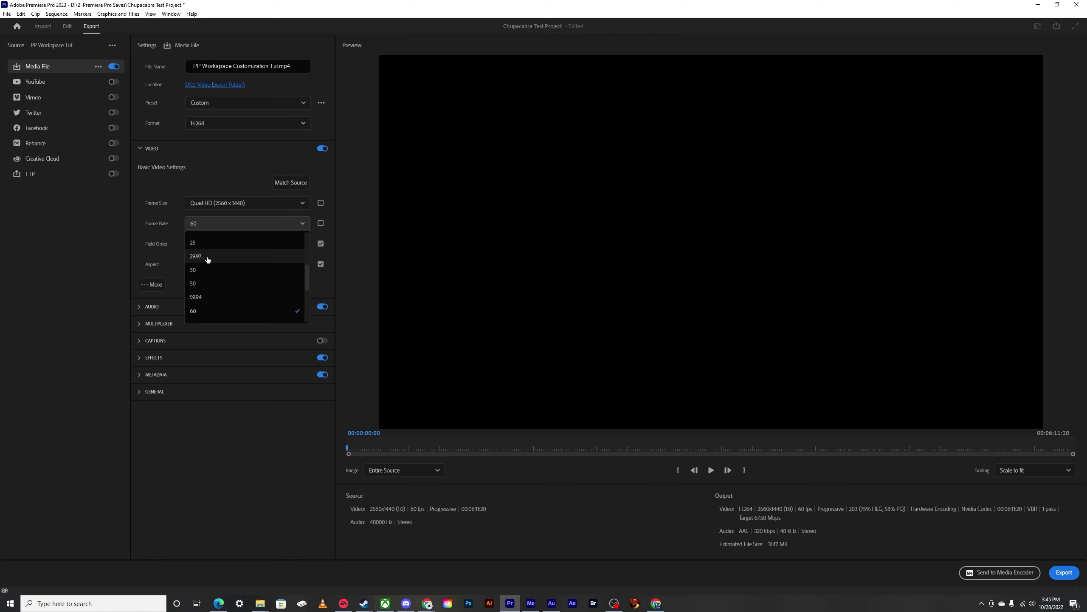
click(362, 296)
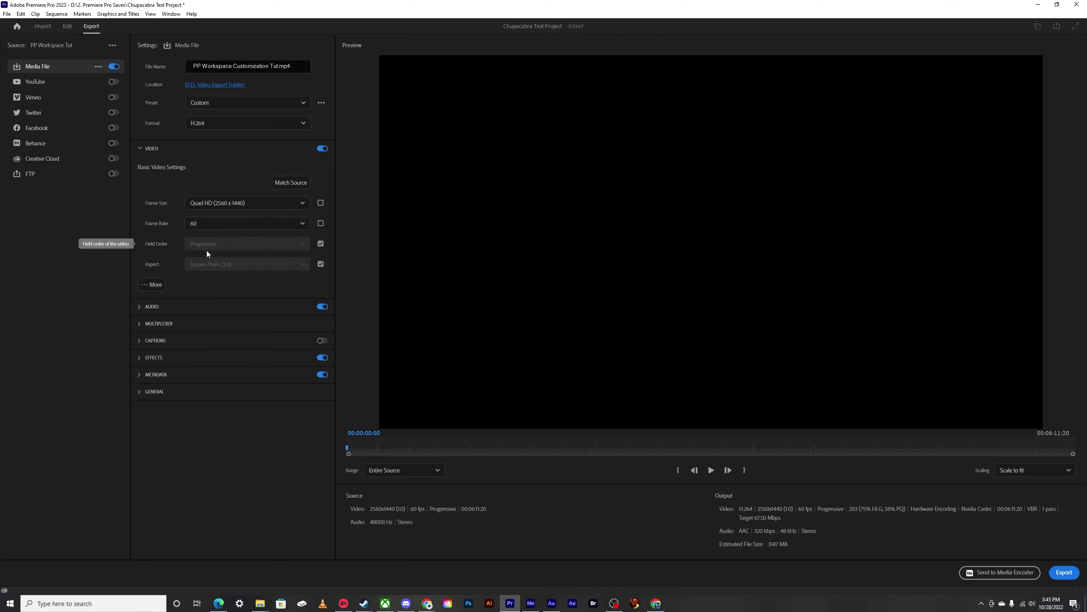
click(153, 285)
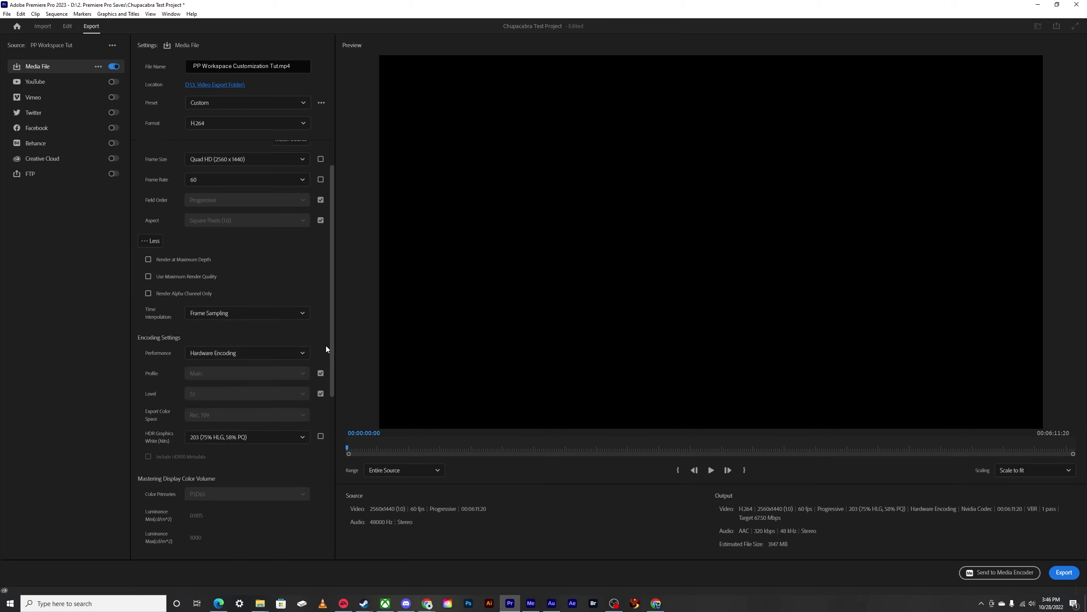
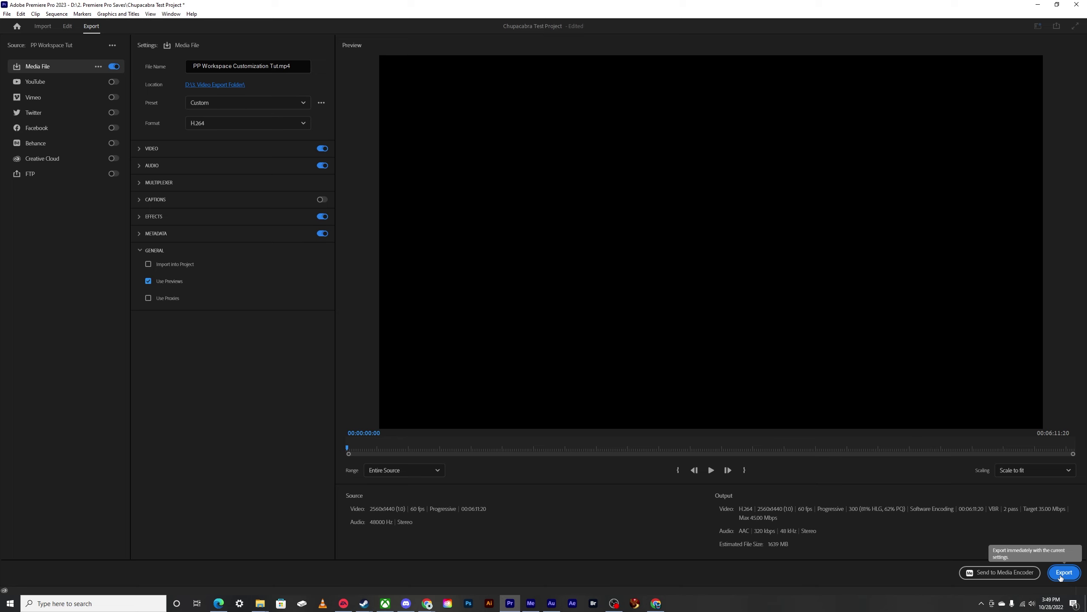
Step: Send the sequence to Adobe Media Encoder and start encoding the queue with the Mercury Playback Engine GPU Acceleration (CUDA) renderer
click(1007, 574)
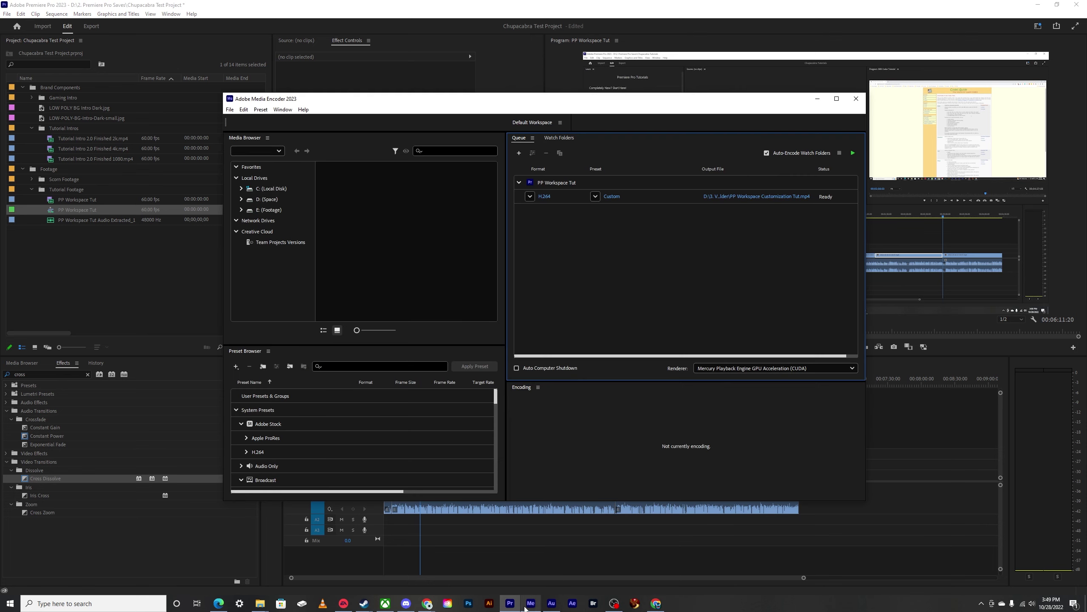
drag(580, 106, 551, 117)
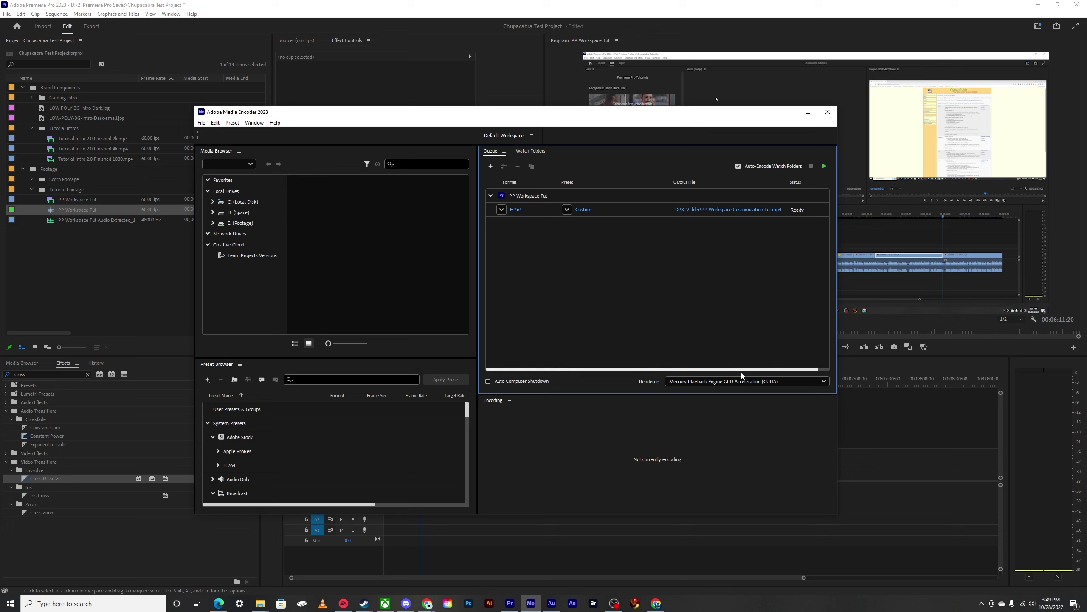
click(736, 381)
click(702, 349)
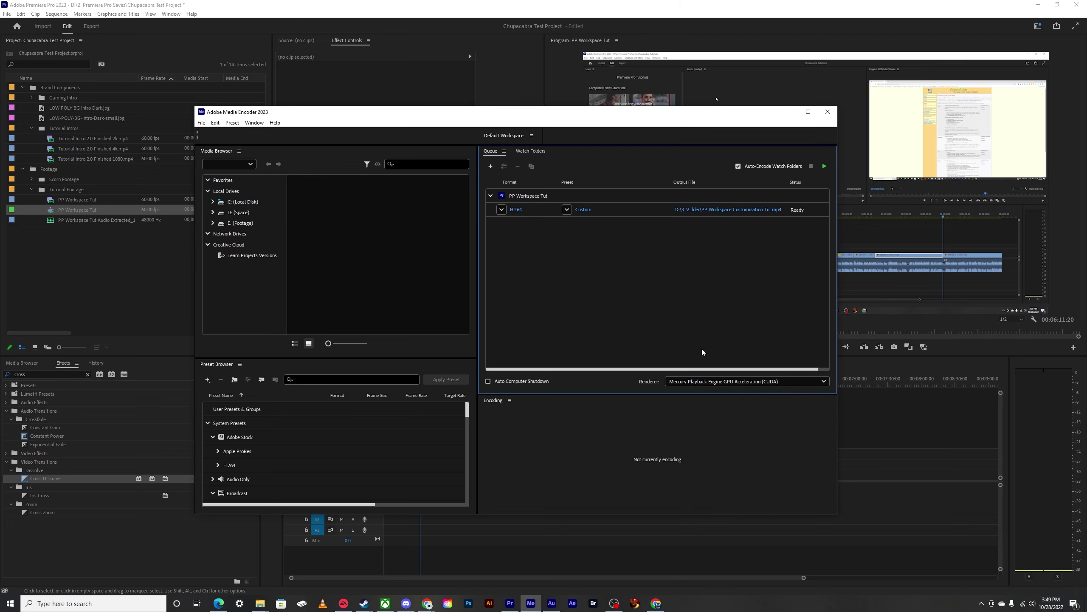
click(709, 384)
click(677, 308)
click(824, 167)
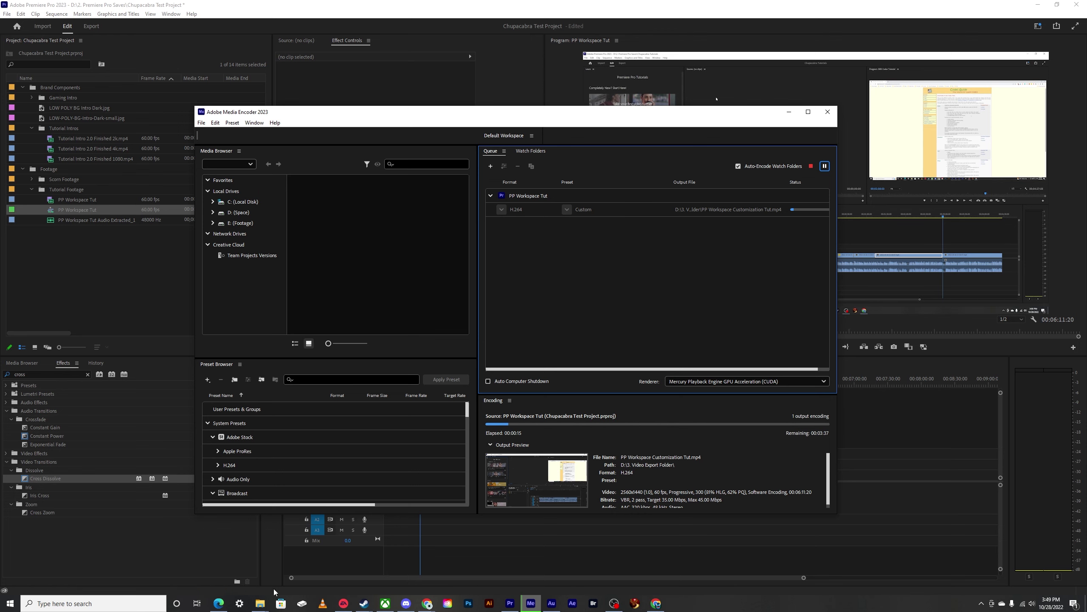
Step: Switch to File Explorer and open the 3. Video Export Folder on the Space (D:) drive
click(260, 603)
click(392, 589)
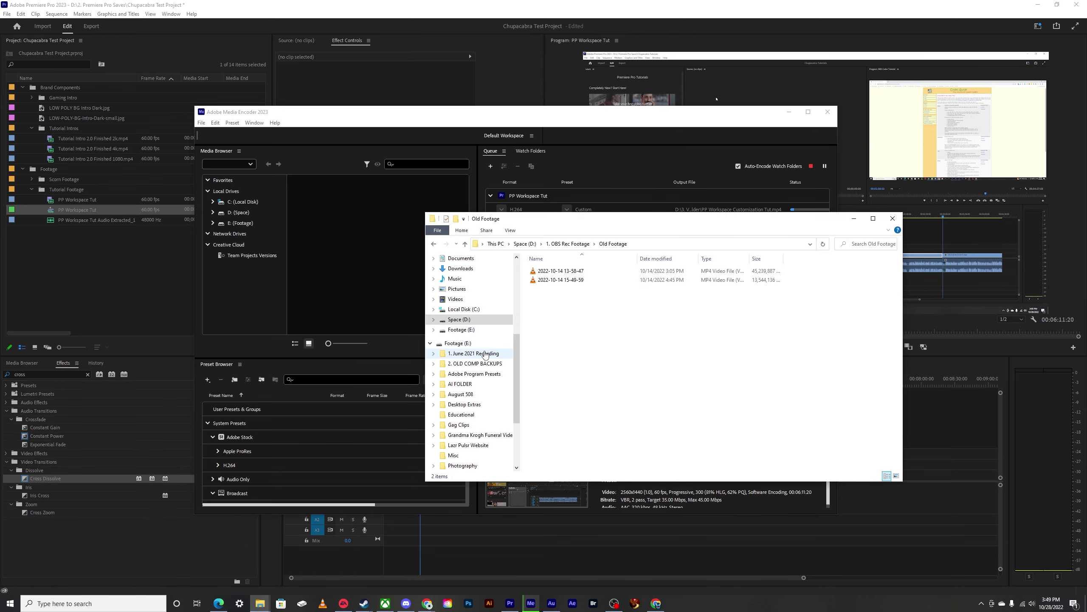
scroll(480, 326, up, 5)
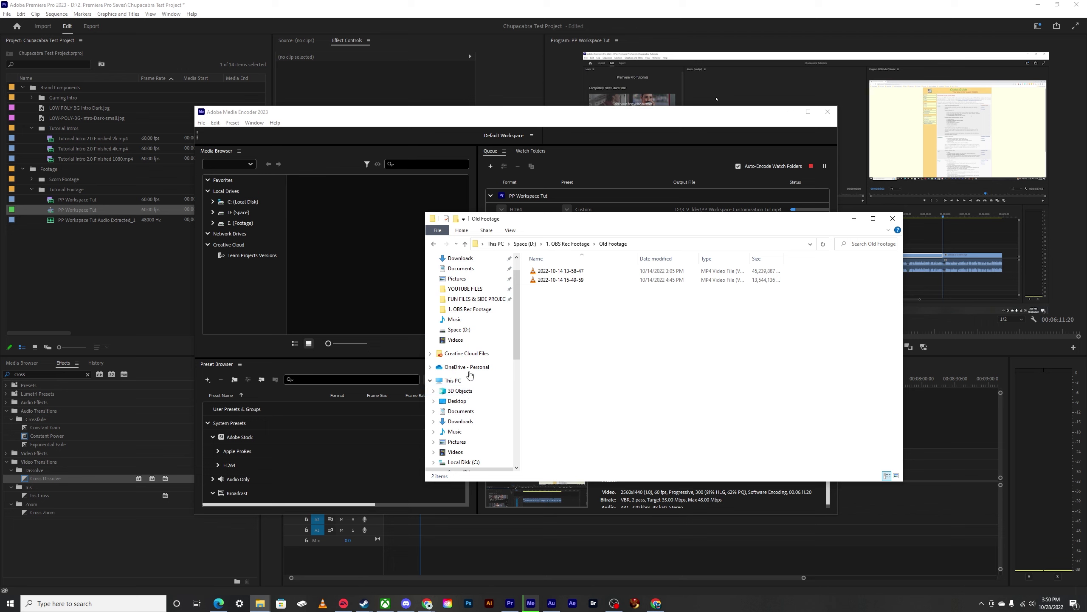
scroll(471, 358, down, 2)
scroll(471, 359, down, 2)
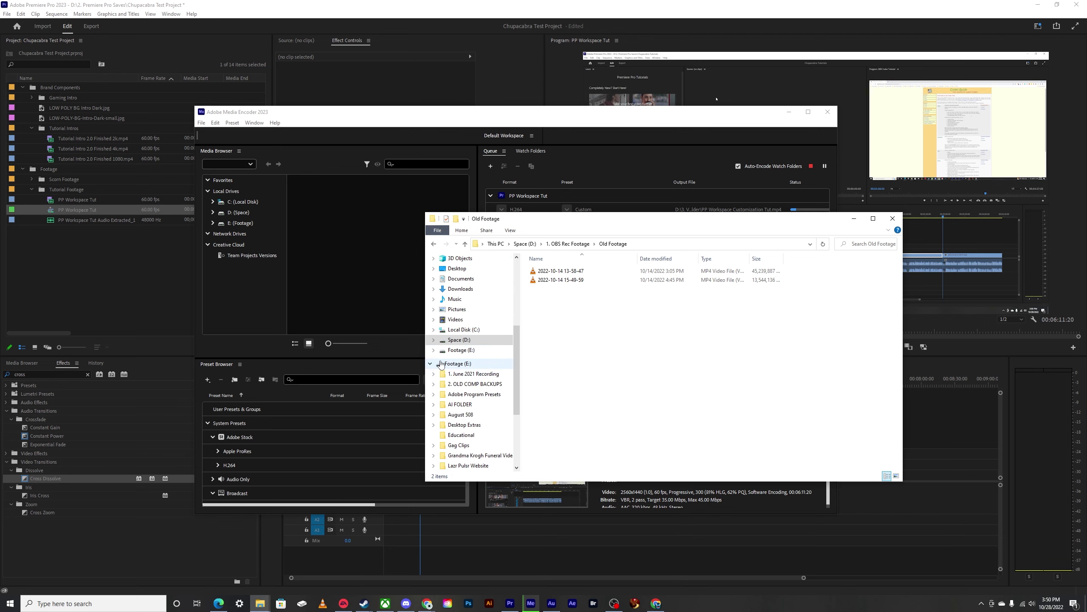
click(453, 340)
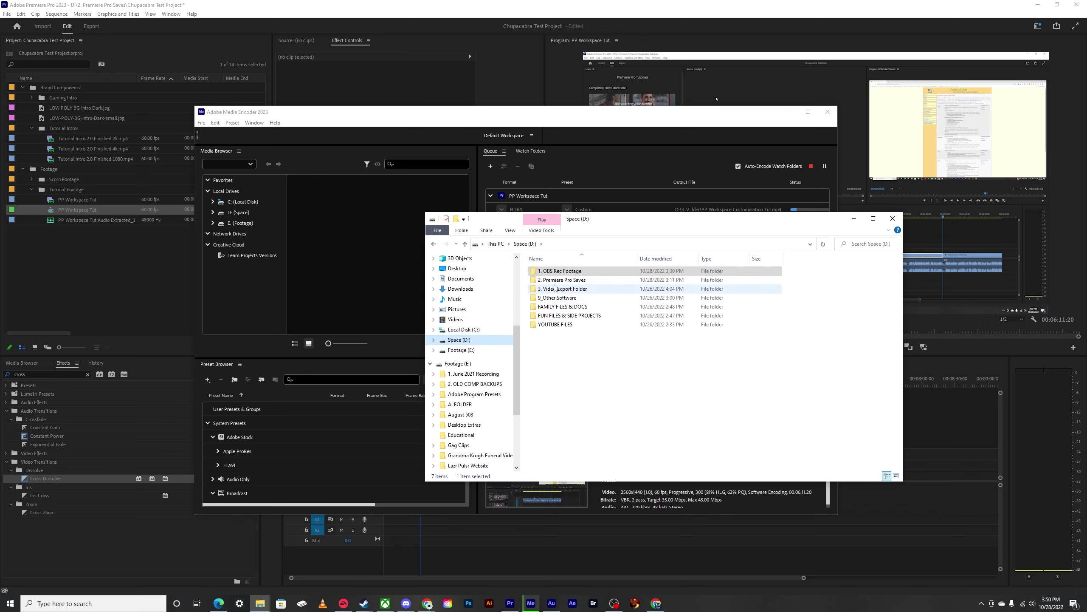
click(586, 290)
double_click(587, 290)
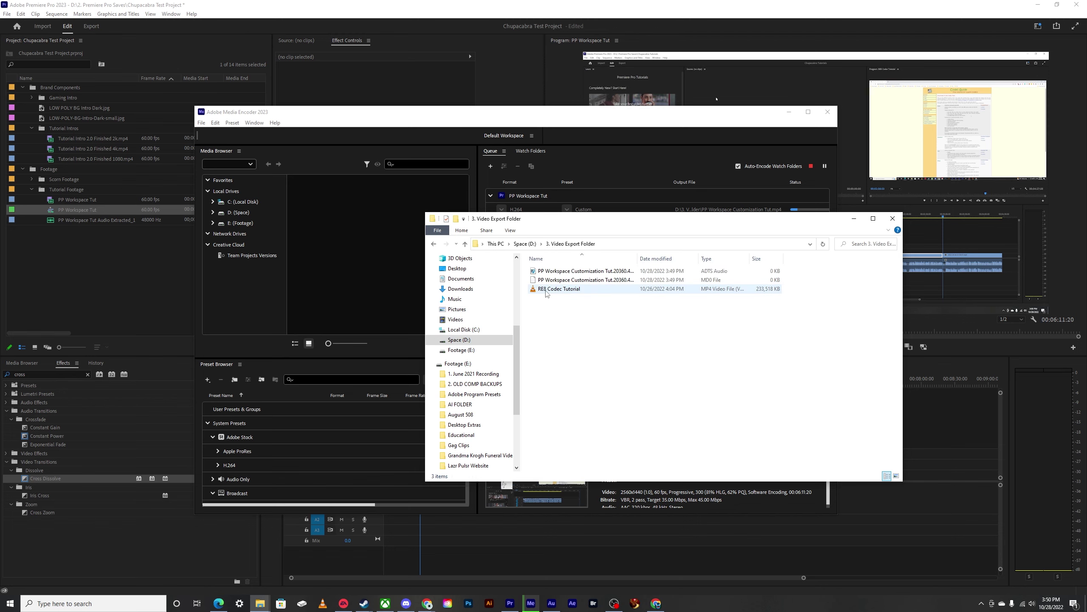
Step: Play the RE8 Codec Tutorial video from the export folder, skim through it at several points, and close the player
click(546, 291)
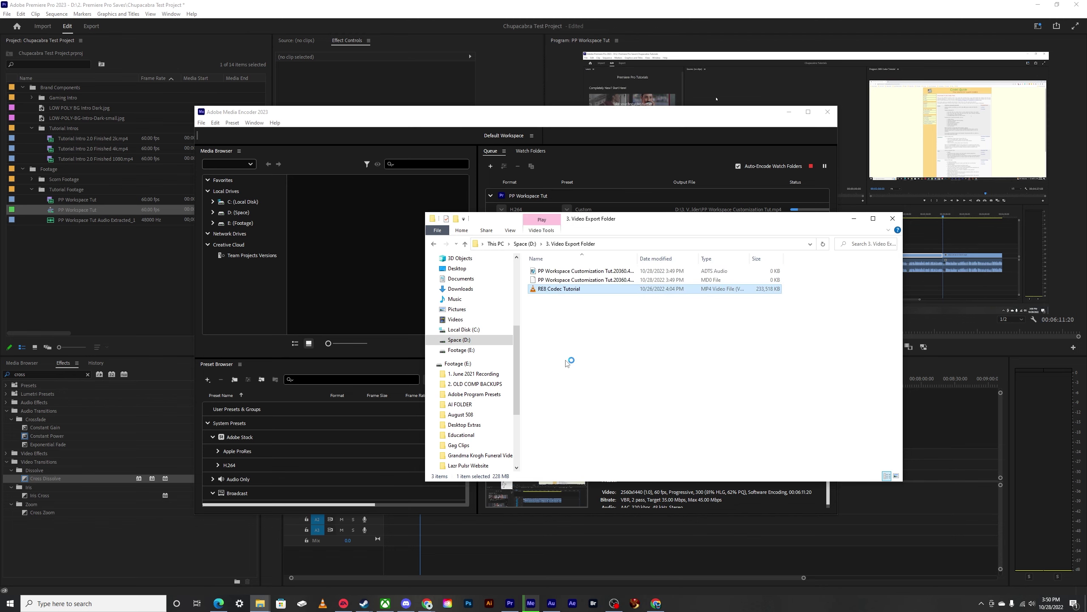
key(Return)
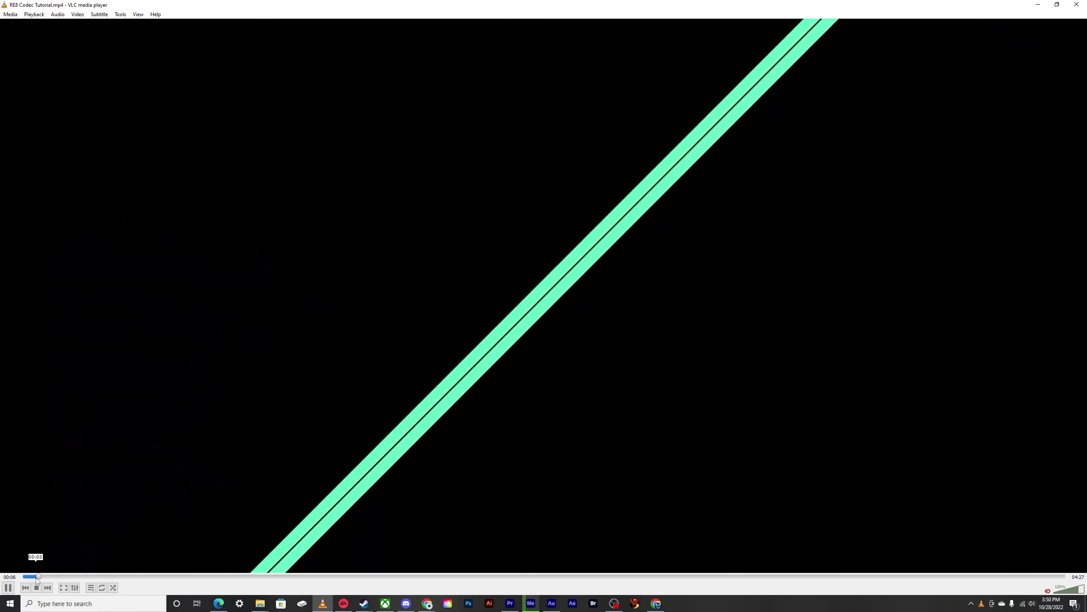
click(22, 576)
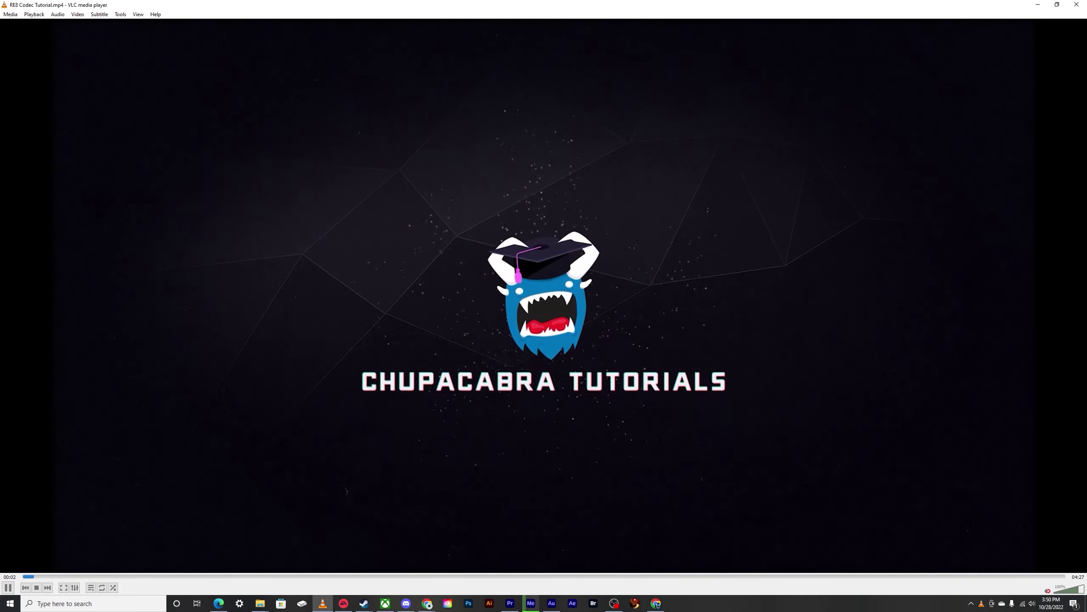
click(185, 575)
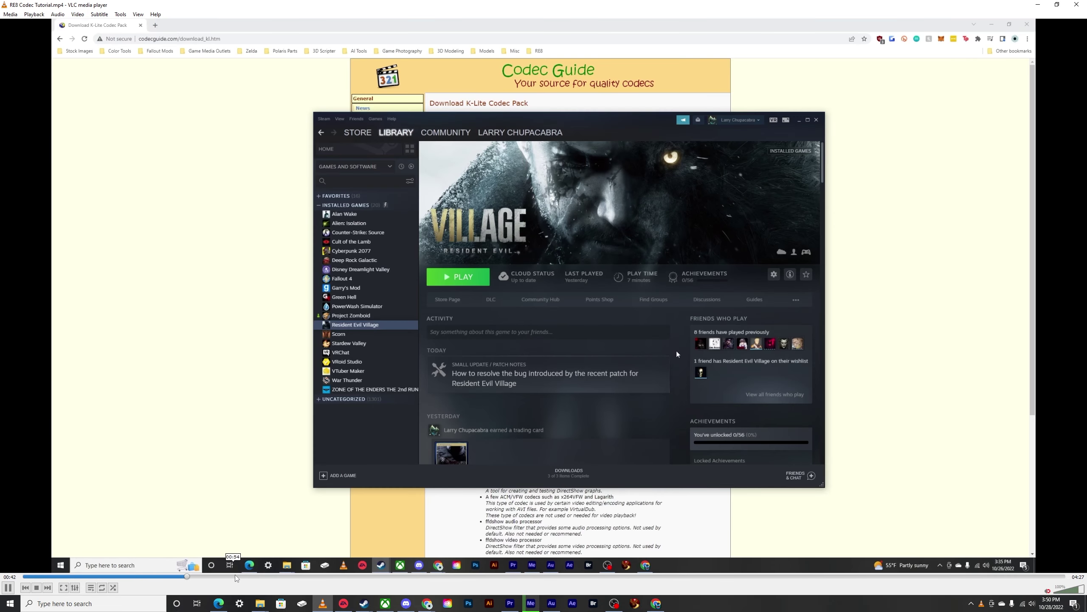
click(260, 576)
click(389, 577)
click(480, 576)
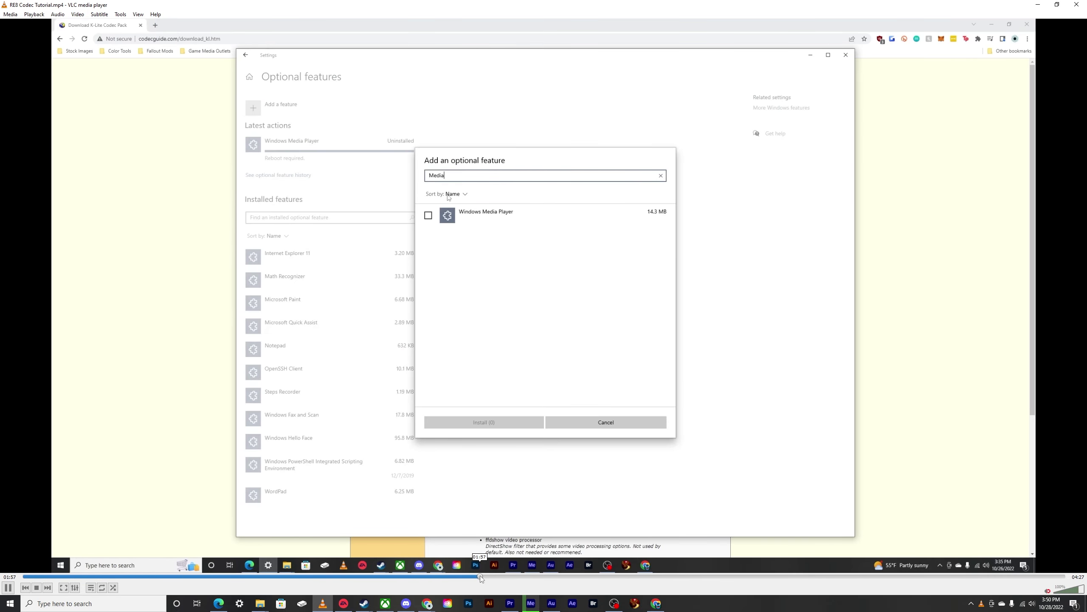
click(575, 578)
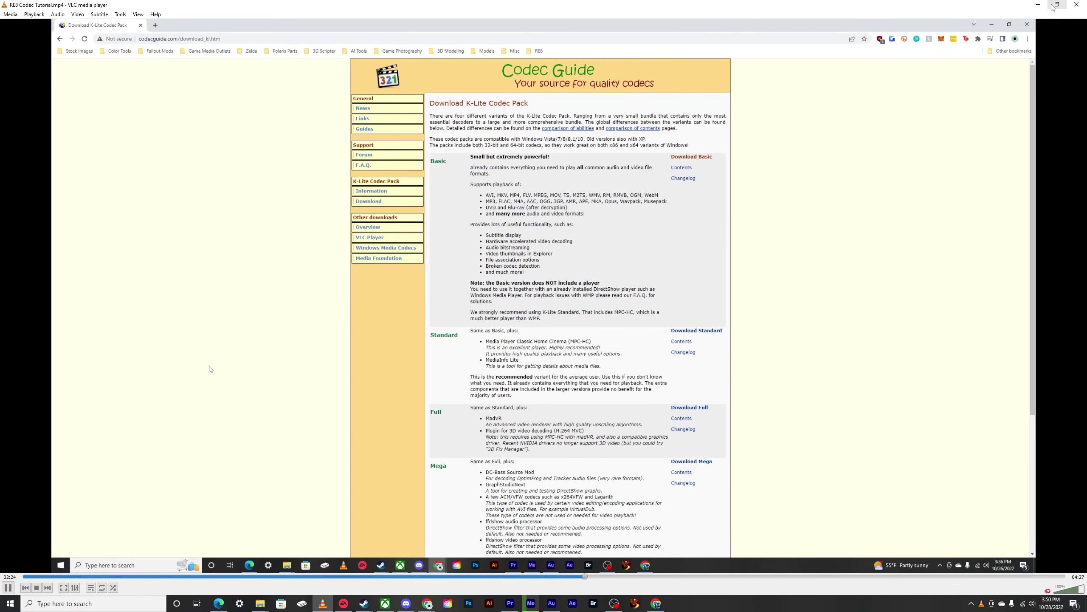
click(1076, 5)
click(637, 385)
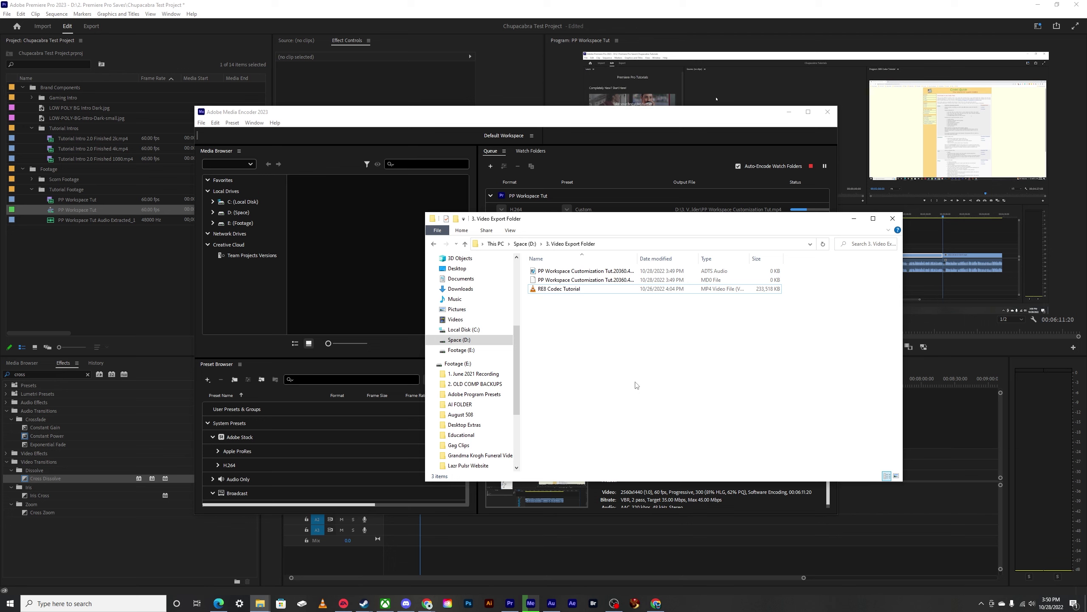
Step: Add the RE8 Codec Tutorial video from the export folder to the Media Encoder queue and pause the running encode
click(677, 145)
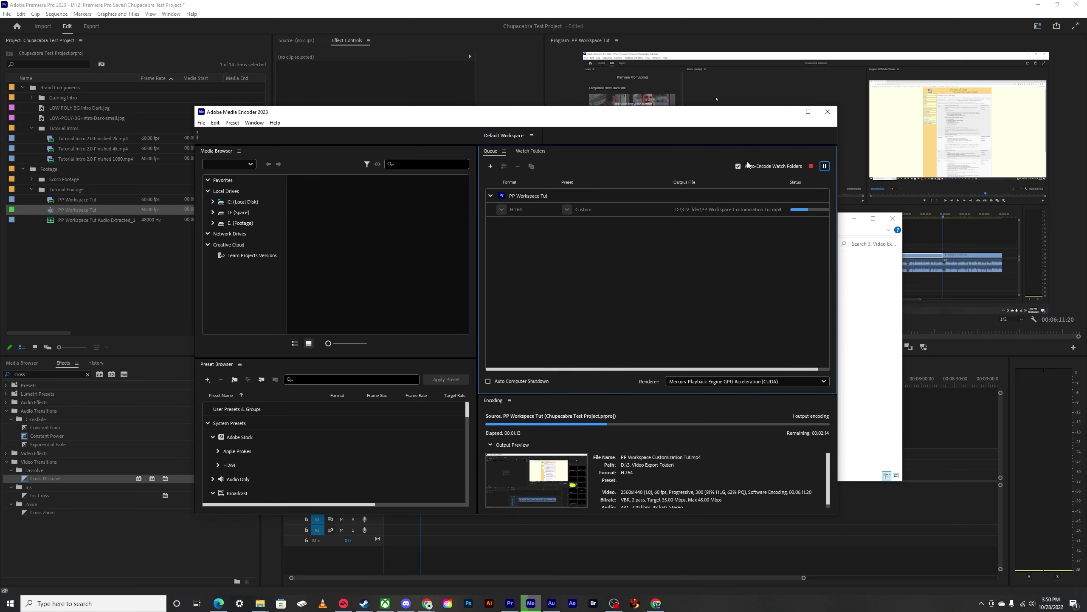
click(844, 298)
click(590, 289)
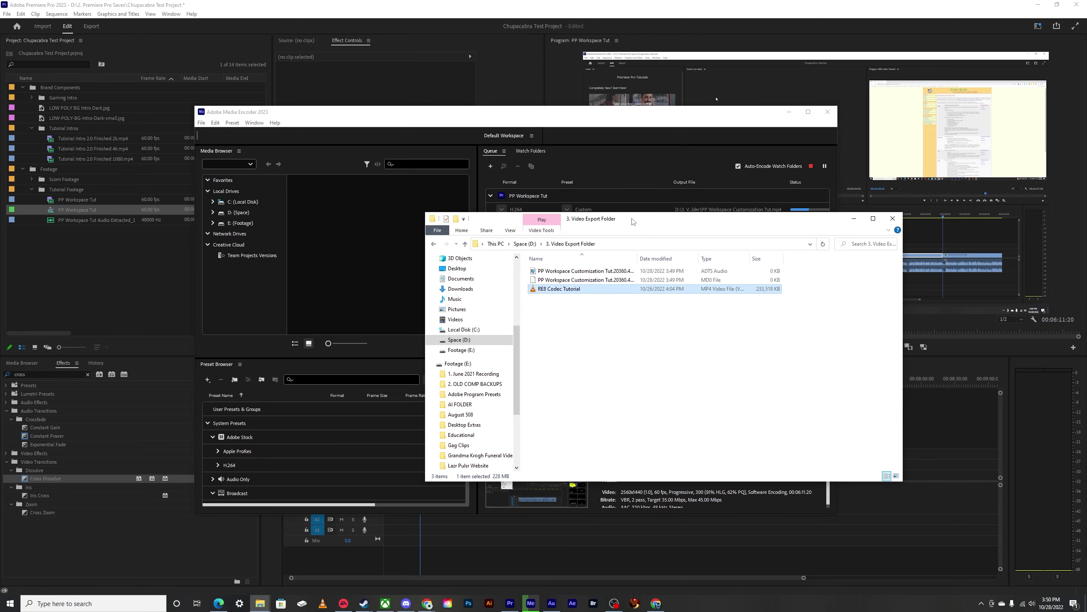
drag(633, 220, 811, 353)
drag(724, 425, 649, 293)
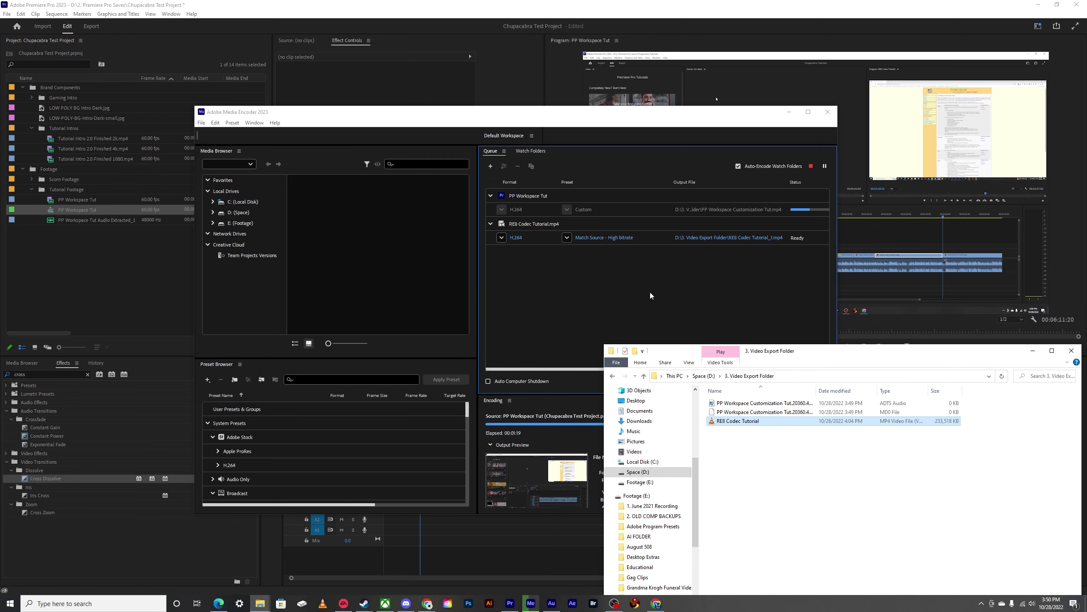
click(650, 293)
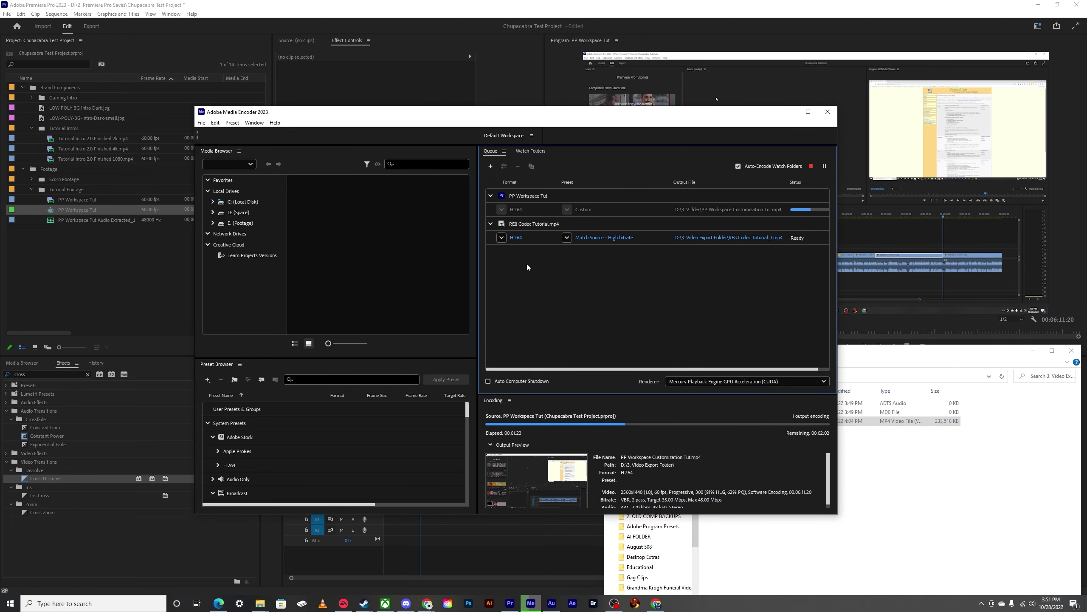
click(826, 167)
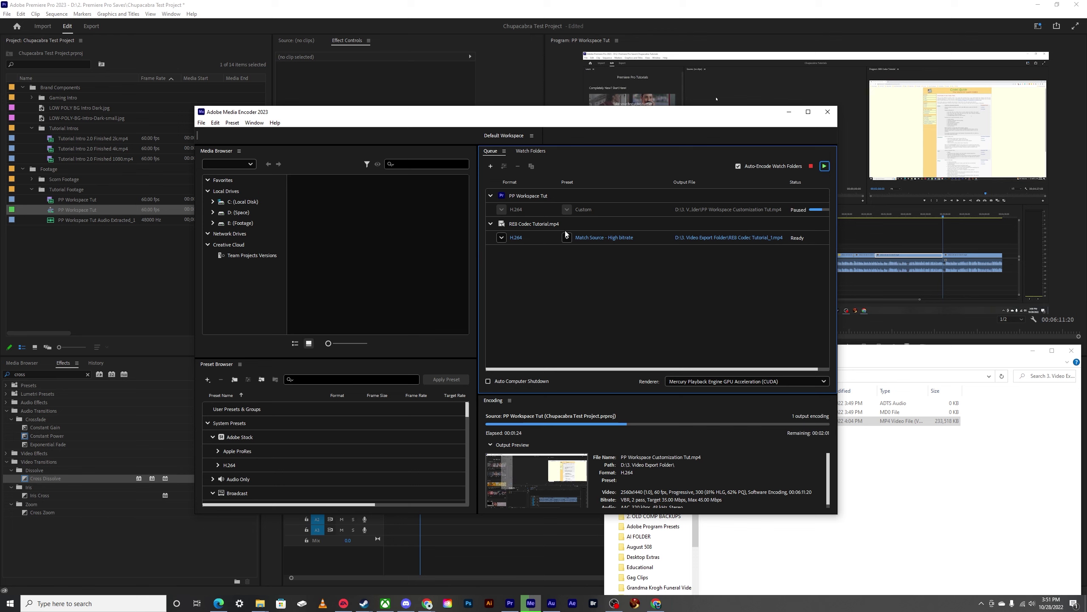
Step: Change the output format of the RE8 Codec Tutorial queue item to MPEG4 and review its available presets
click(502, 238)
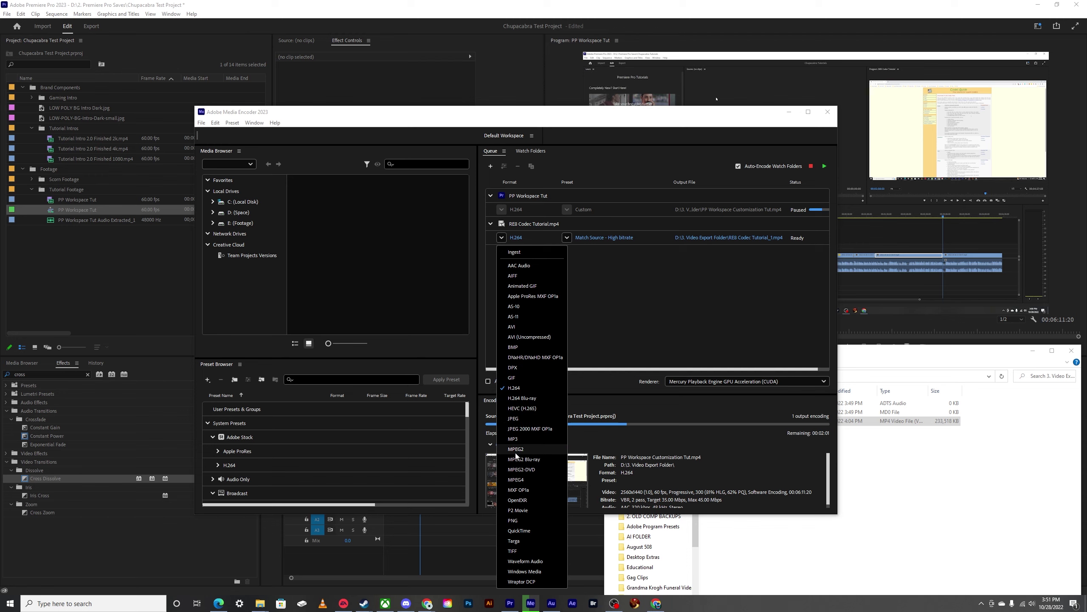
click(517, 480)
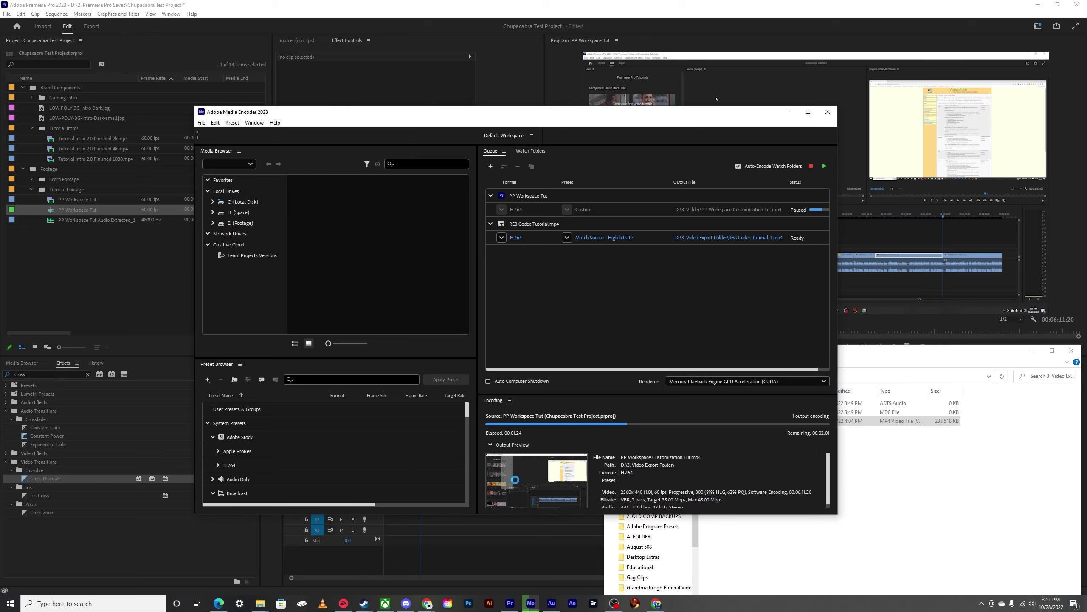
click(567, 238)
click(569, 307)
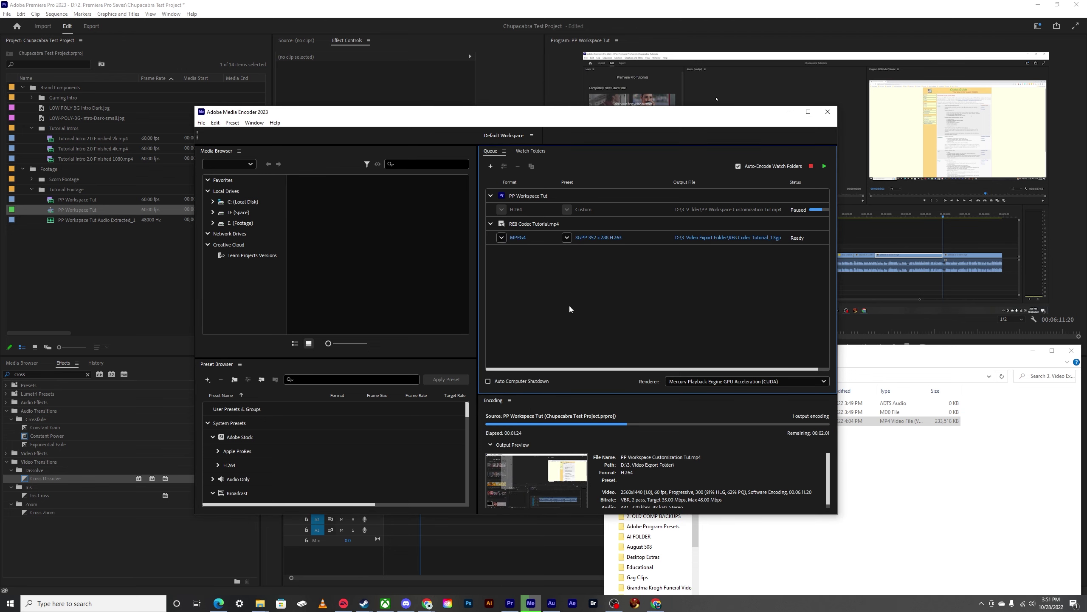
Step: Set the RE8 Codec Tutorial queue item's output format to MPEG2 and resume encoding the paused queue
click(505, 240)
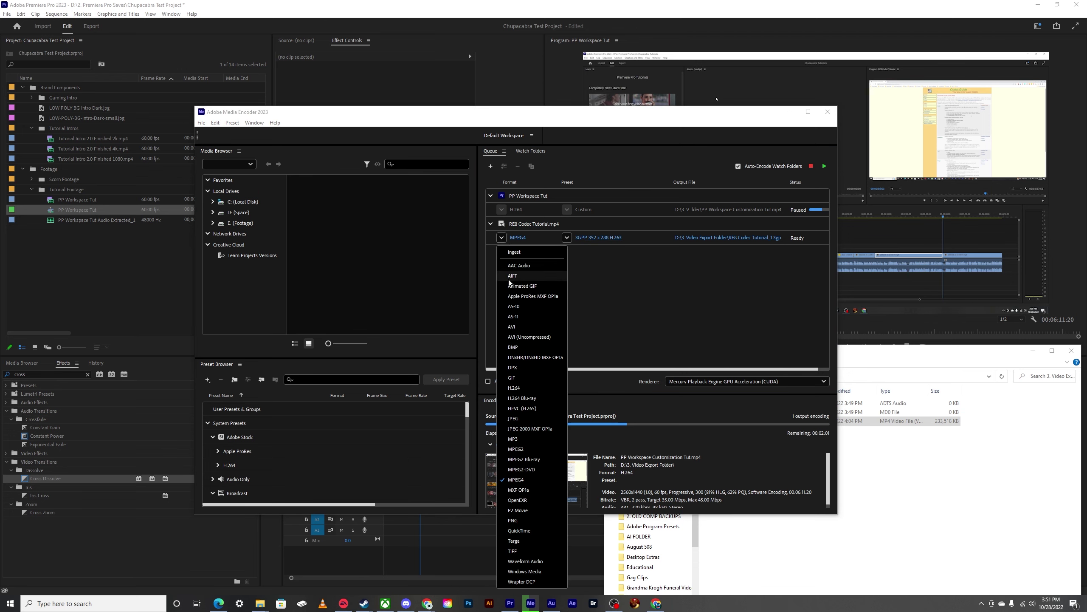
click(526, 449)
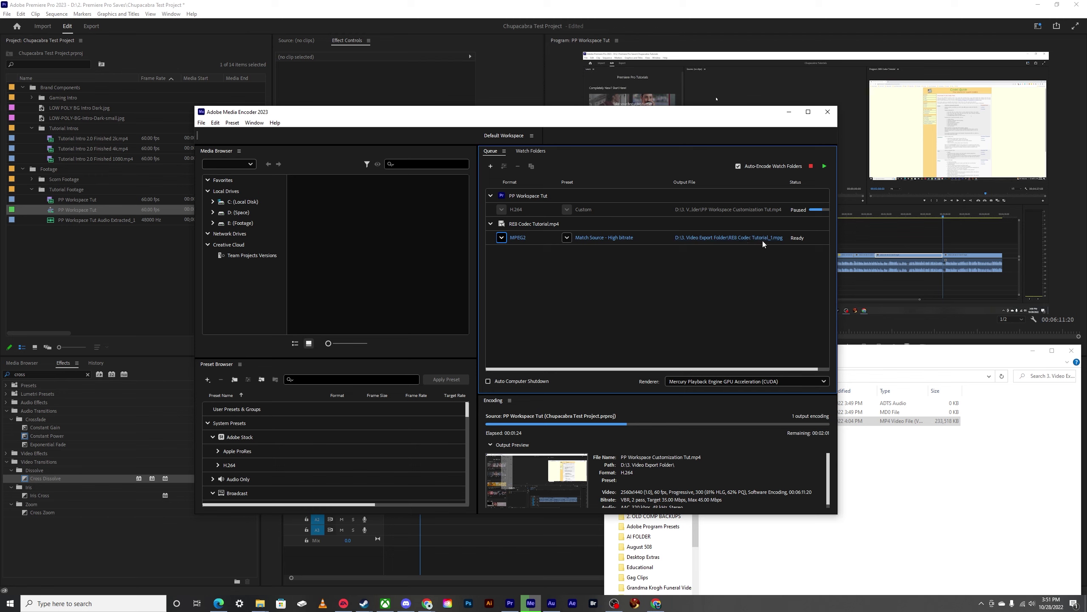
click(822, 168)
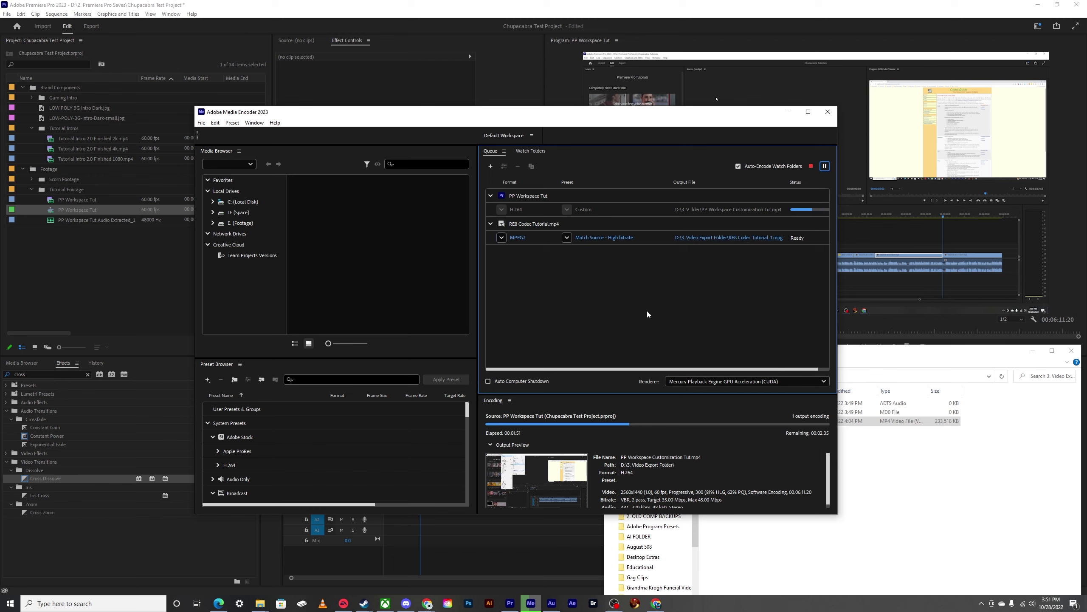